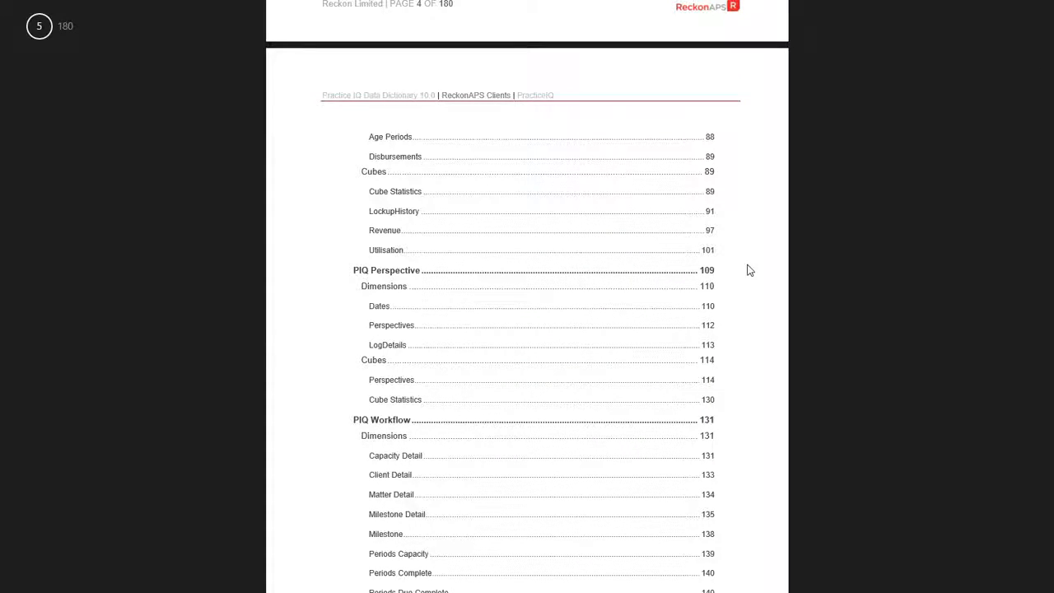
# Read through the PIQ Perspective and PIQ Workflow entries in the data dictionary's table of contents and close the document
pyautogui.scroll(-1, 749, 270)
pyautogui.scroll(1, 749, 270)
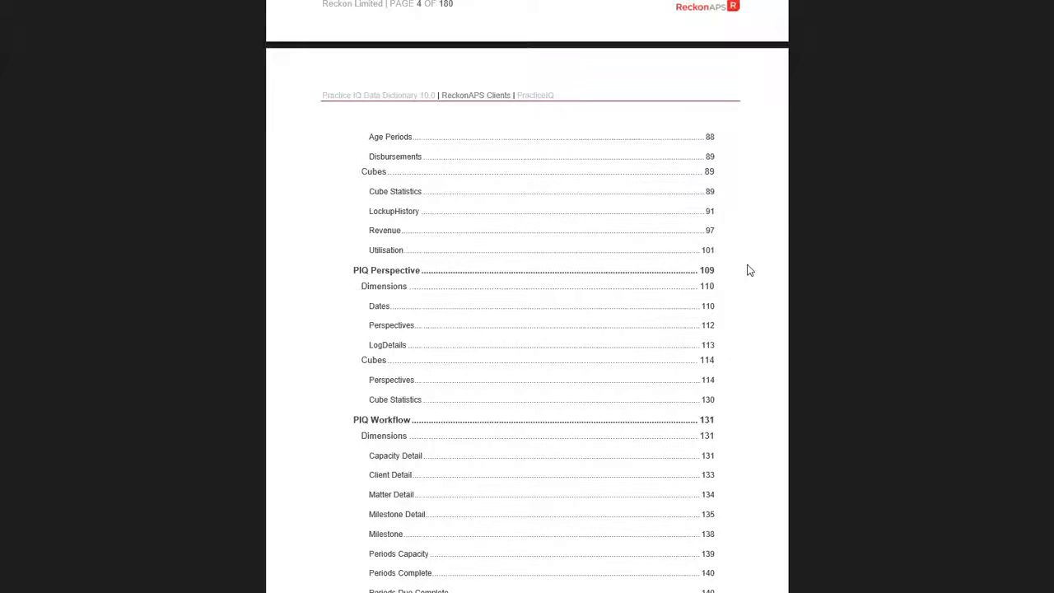
pyautogui.scroll(-1, 749, 270)
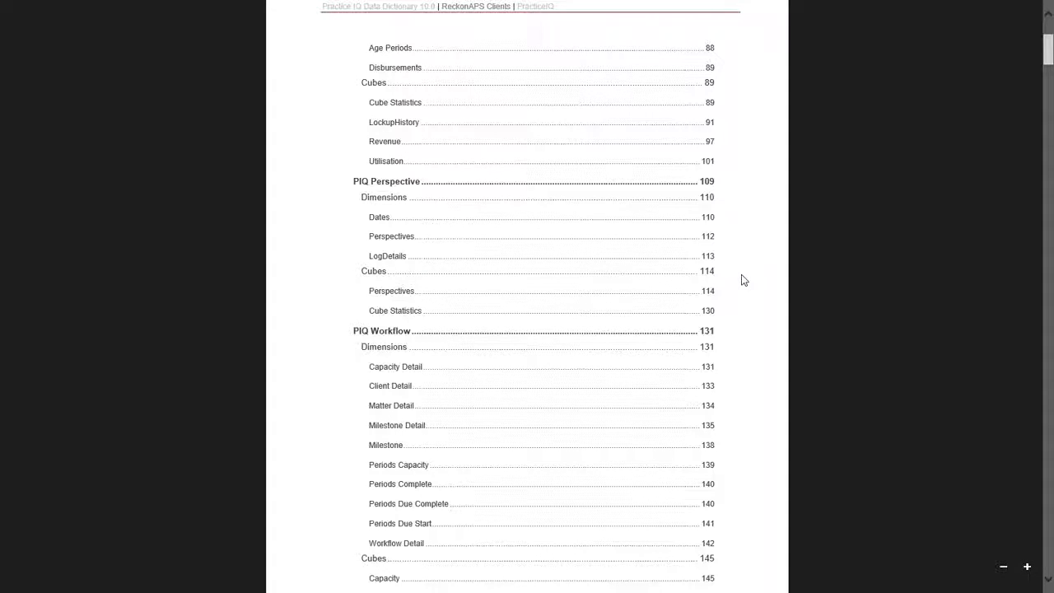
pyautogui.scroll(-1, 743, 281)
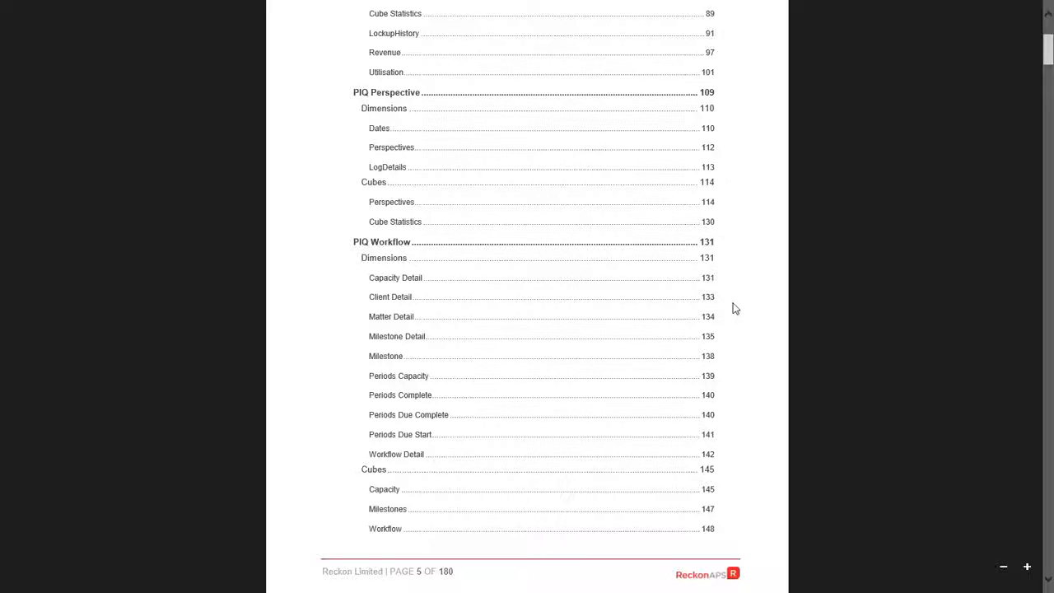
pyautogui.moveTo(749, 7)
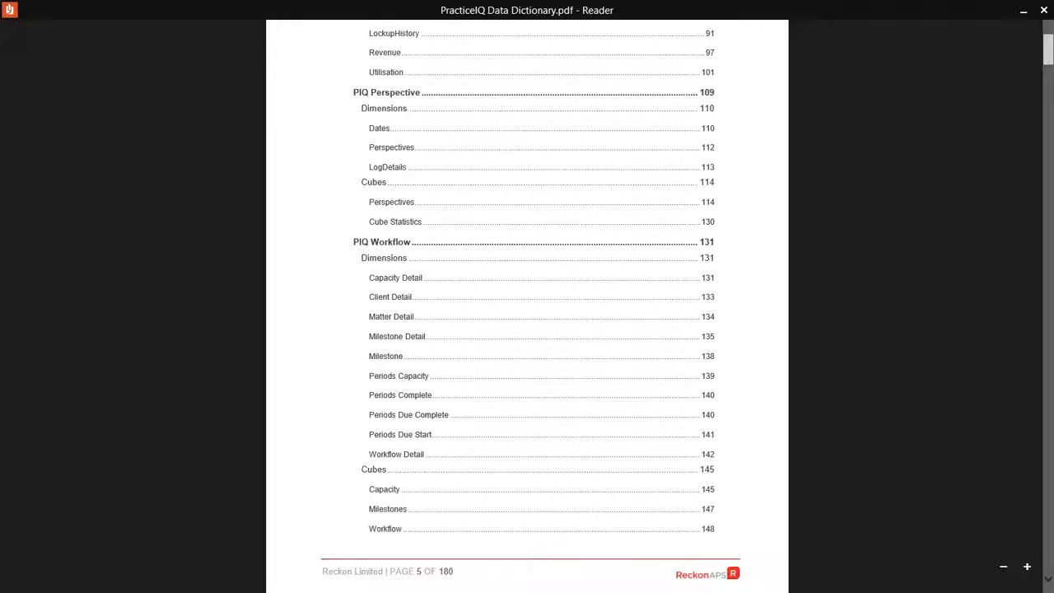
pyautogui.click(1043, 10)
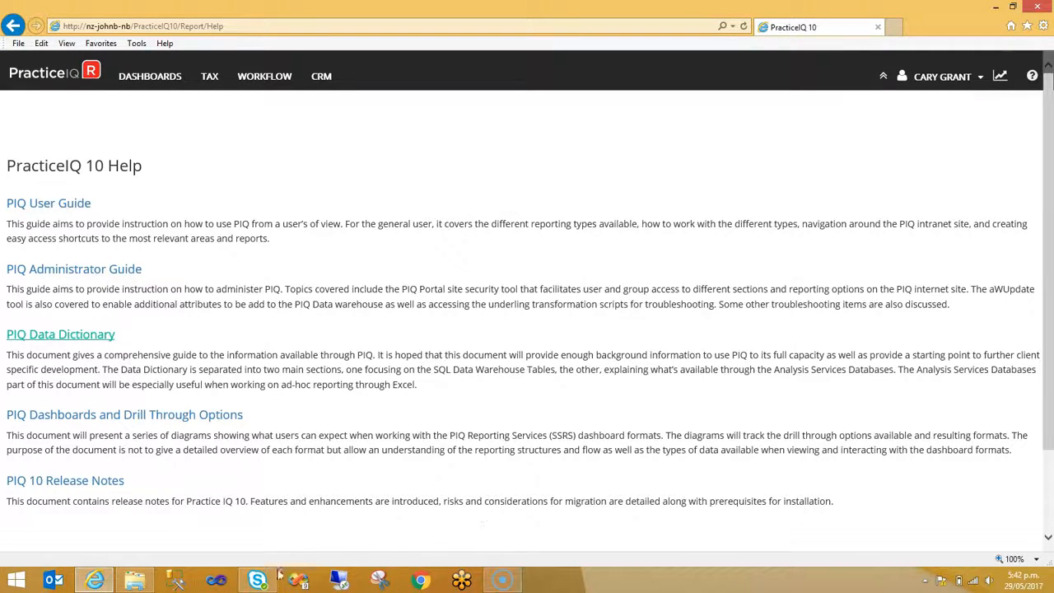
# Switch to File Explorer, open Connection to PIQ Core.xlsm from the Excel folder and select a cell inside the Utilisation sheet's PivotTable
pyautogui.click(135, 580)
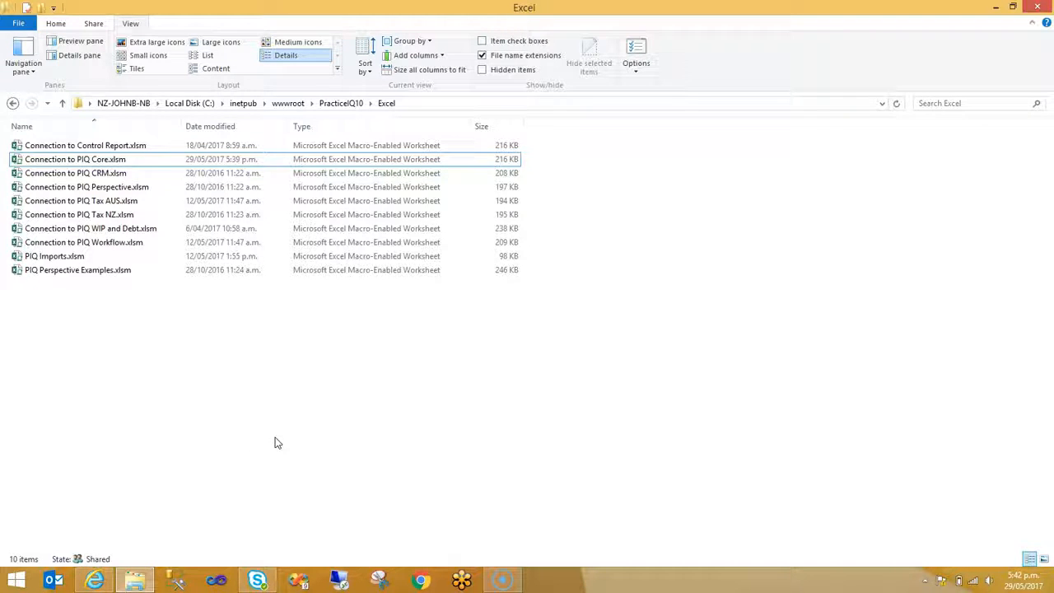
pyautogui.click(66, 162)
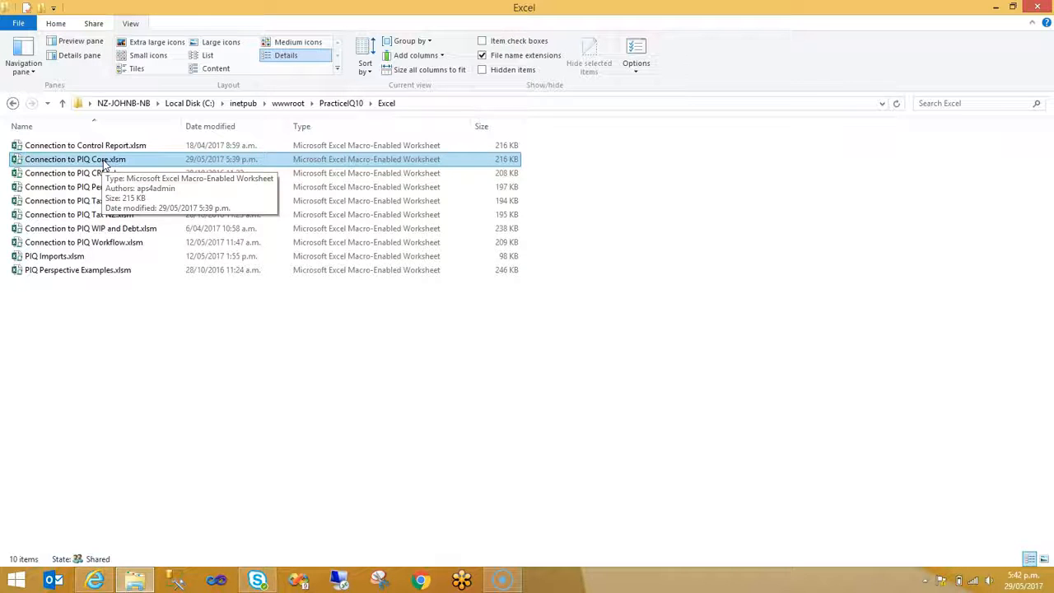
pyautogui.doubleClick(104, 164)
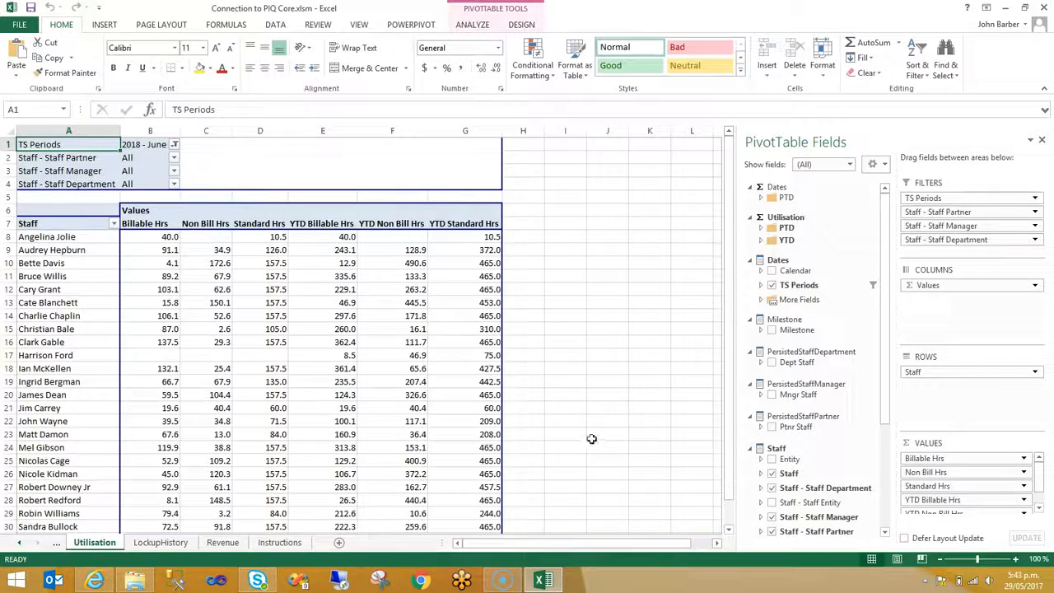
pyautogui.click(568, 379)
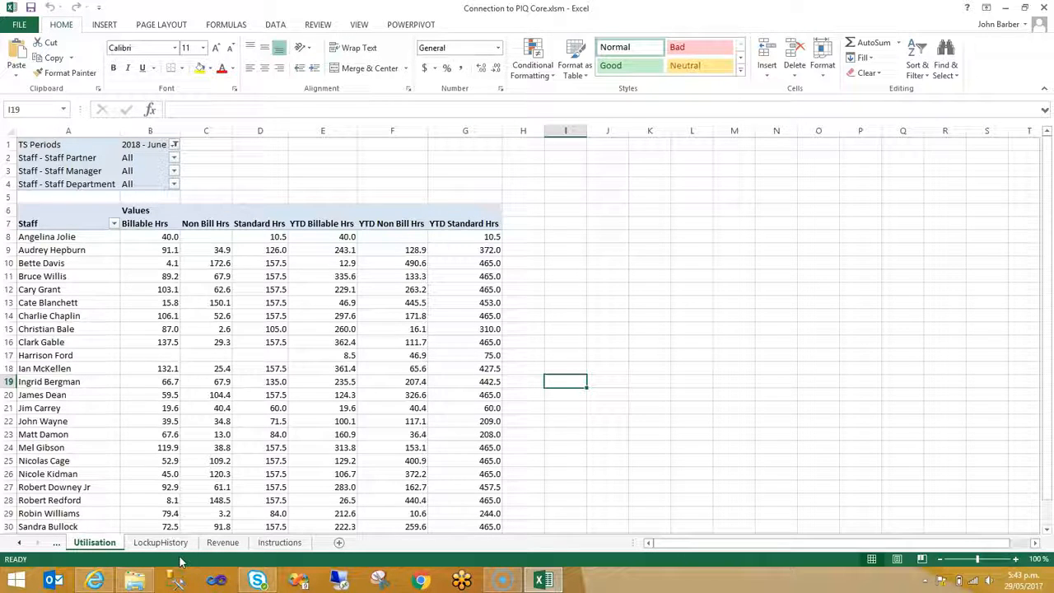
pyautogui.click(240, 371)
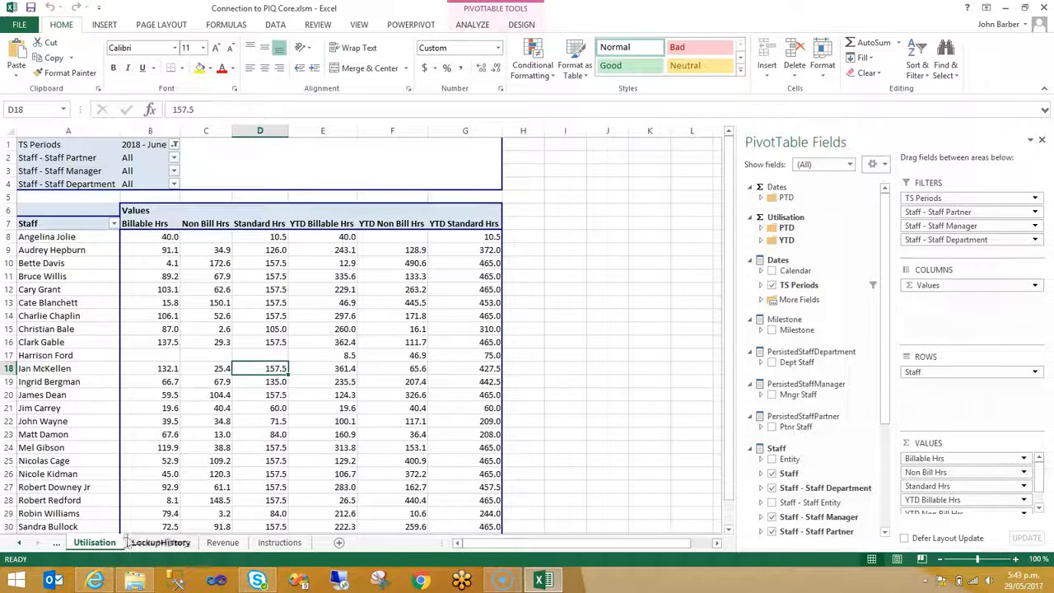
# Examine the Intro sheet's server name, database name and OLAP provider settings and the notes on SQL versions
pyautogui.click(58, 543)
pyautogui.click(81, 544)
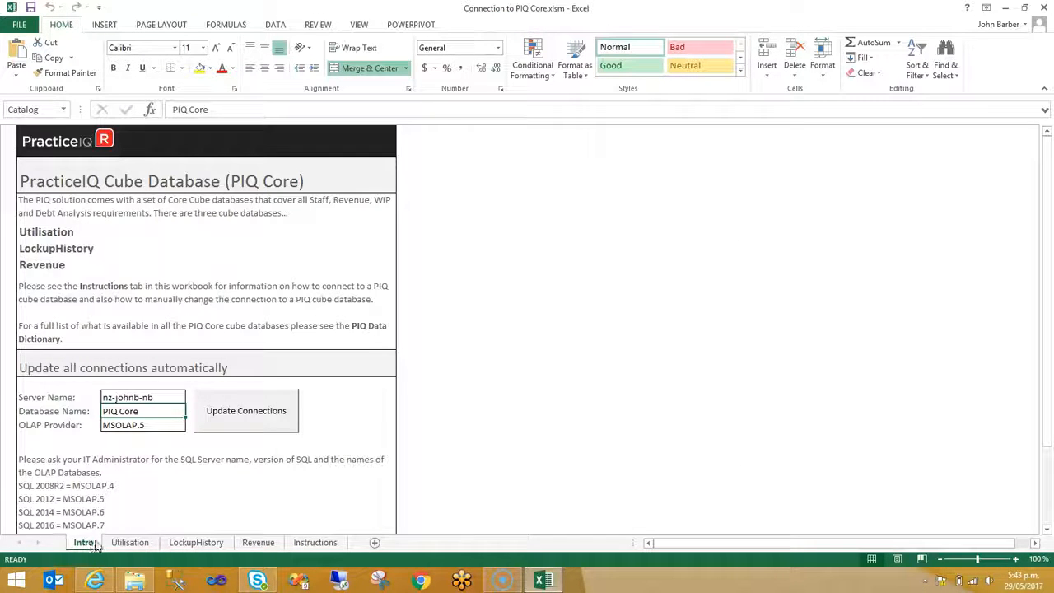
pyautogui.click(191, 503)
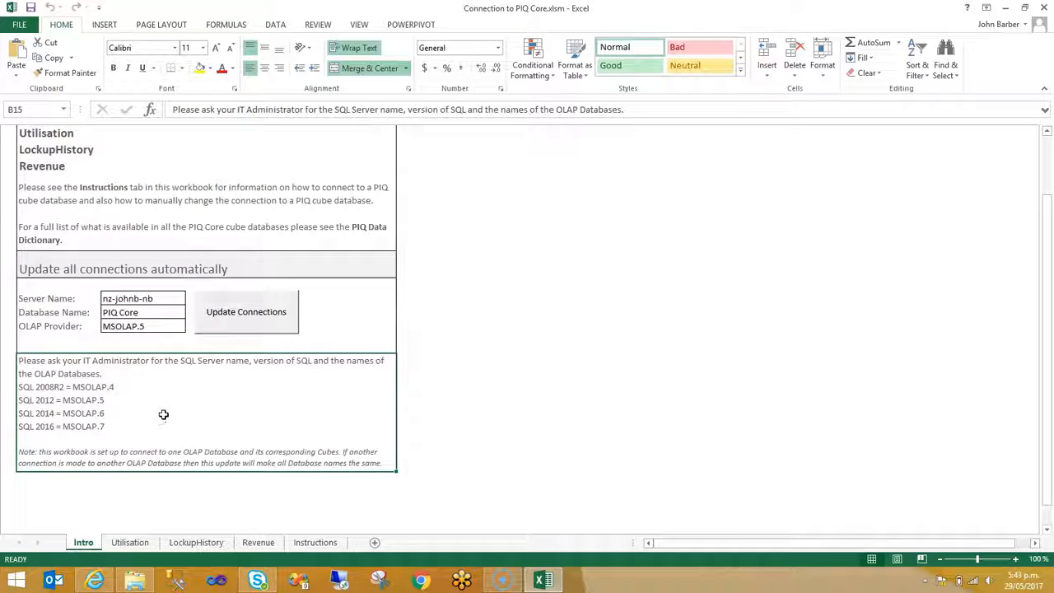
pyautogui.click(161, 298)
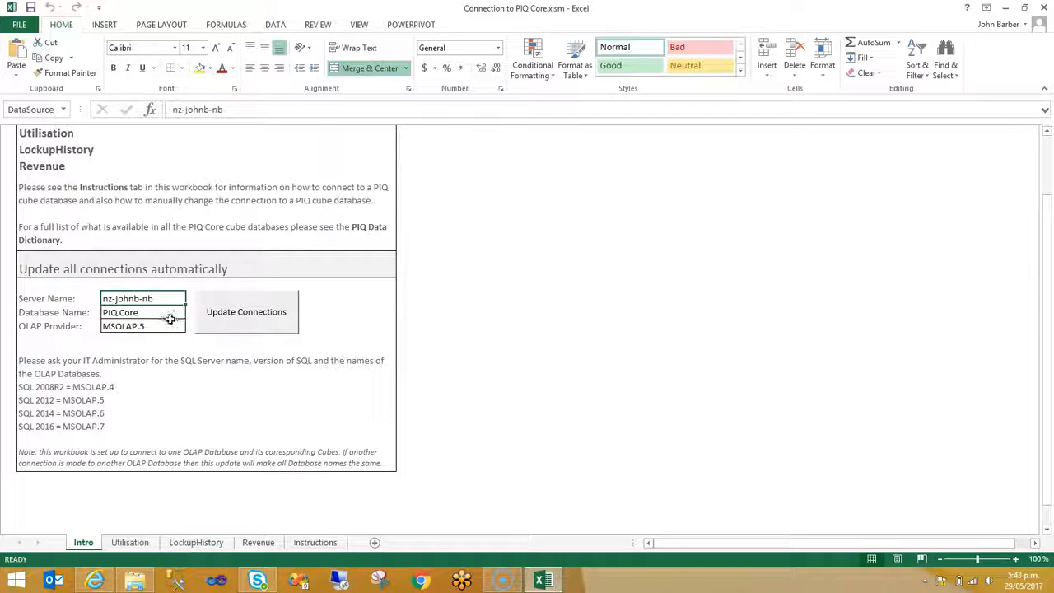
pyautogui.click(156, 316)
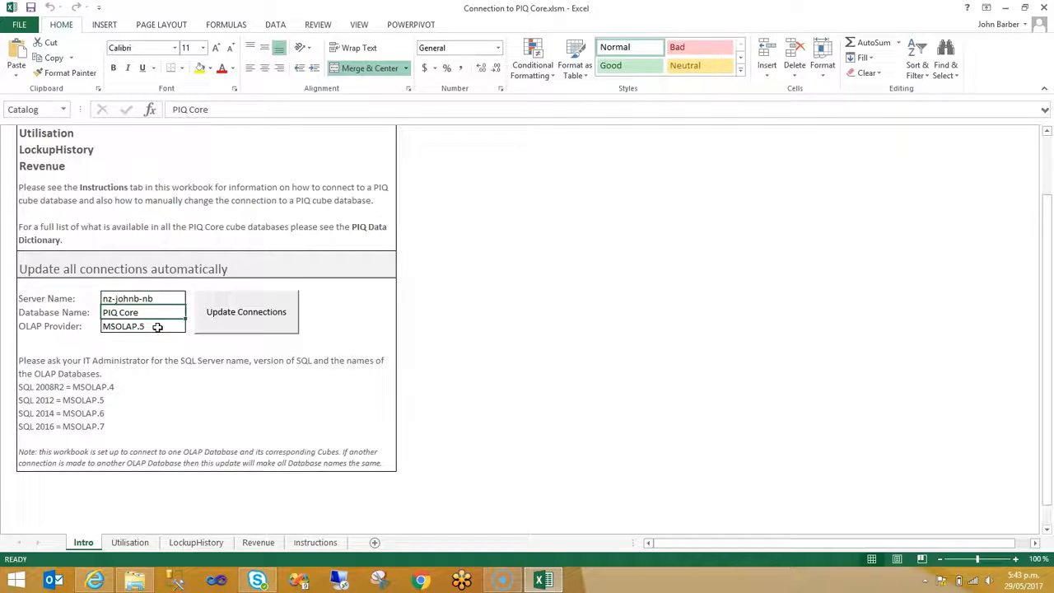
pyautogui.click(158, 326)
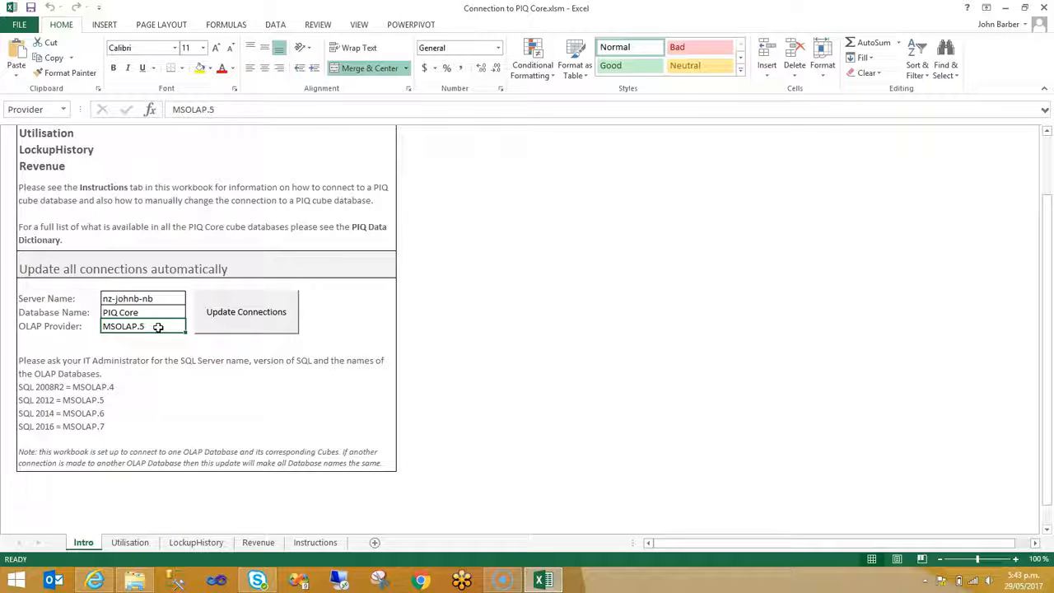
pyautogui.click(153, 298)
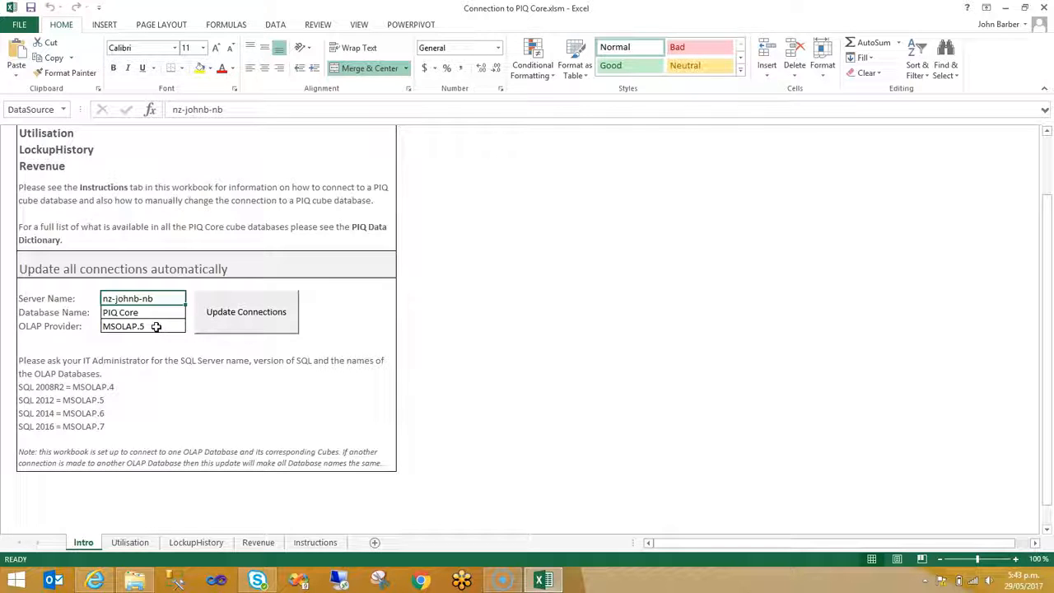
pyautogui.click(155, 325)
pyautogui.click(147, 375)
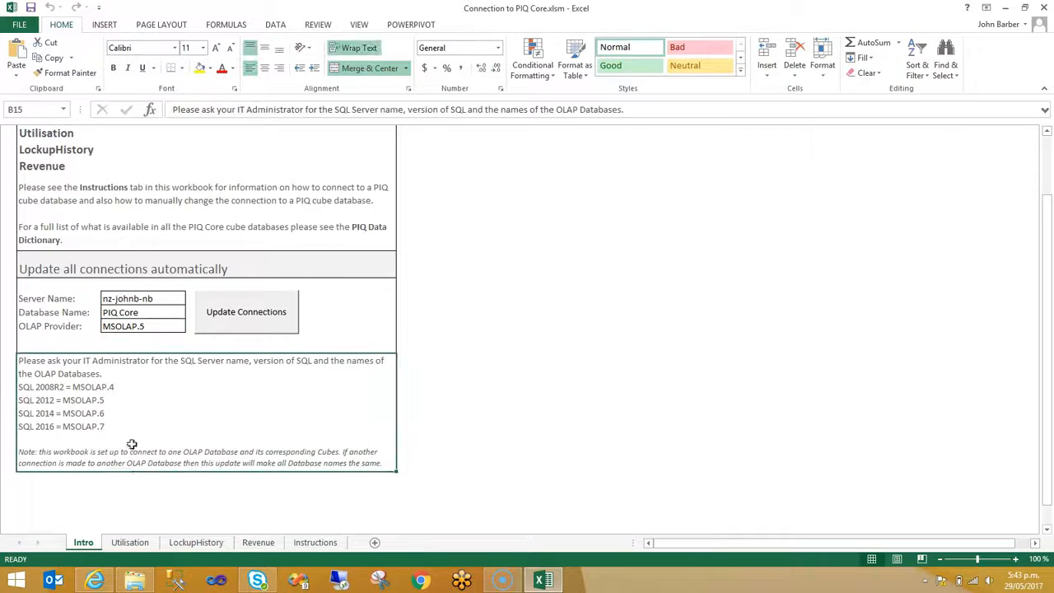
# Look through the Utilisation, LockupHistory and Revenue sheets of the workbook
pyautogui.click(132, 543)
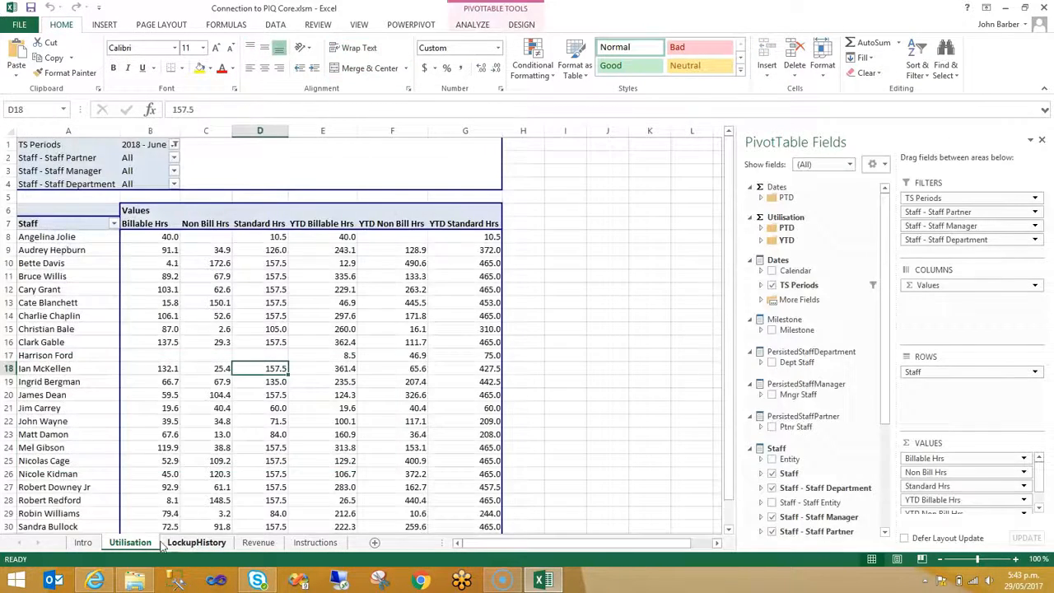
pyautogui.click(196, 542)
pyautogui.click(258, 543)
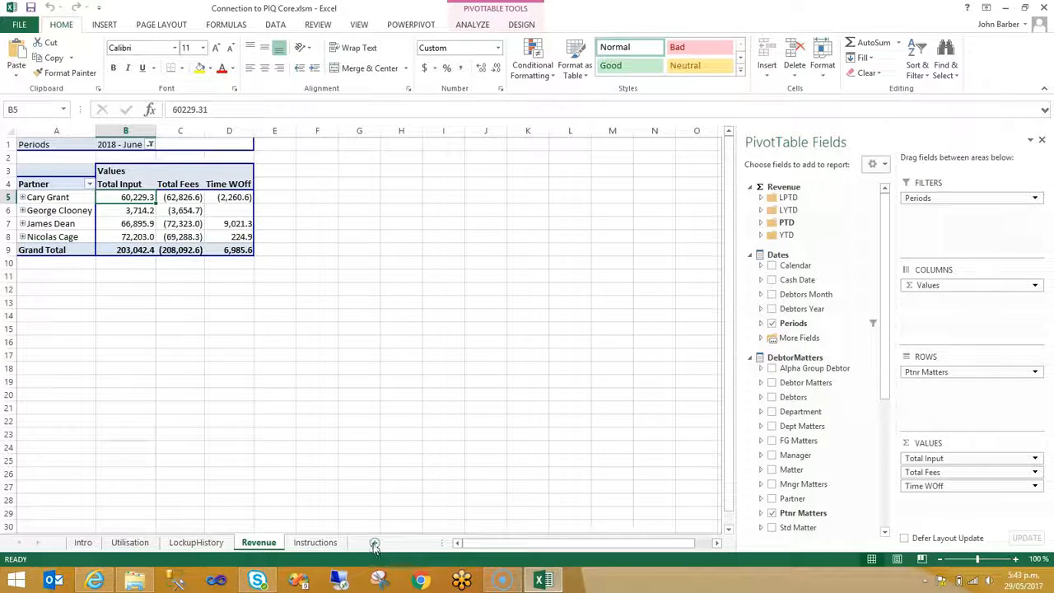
# Add a new worksheet and connect it to the Analysis Services server nz-johnb-nb using Windows Authentication
pyautogui.click(375, 544)
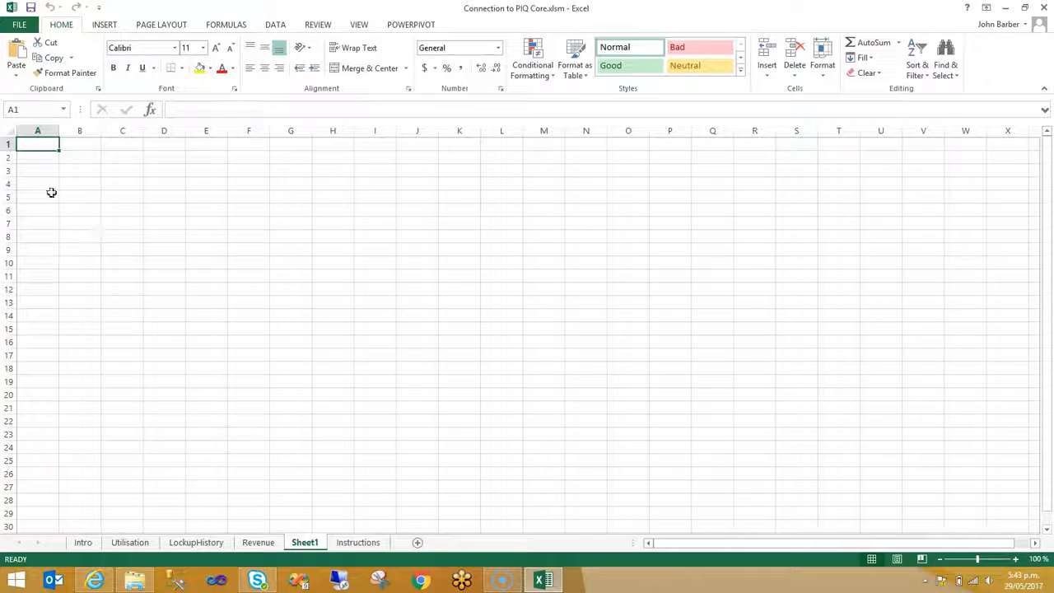
pyautogui.click(277, 25)
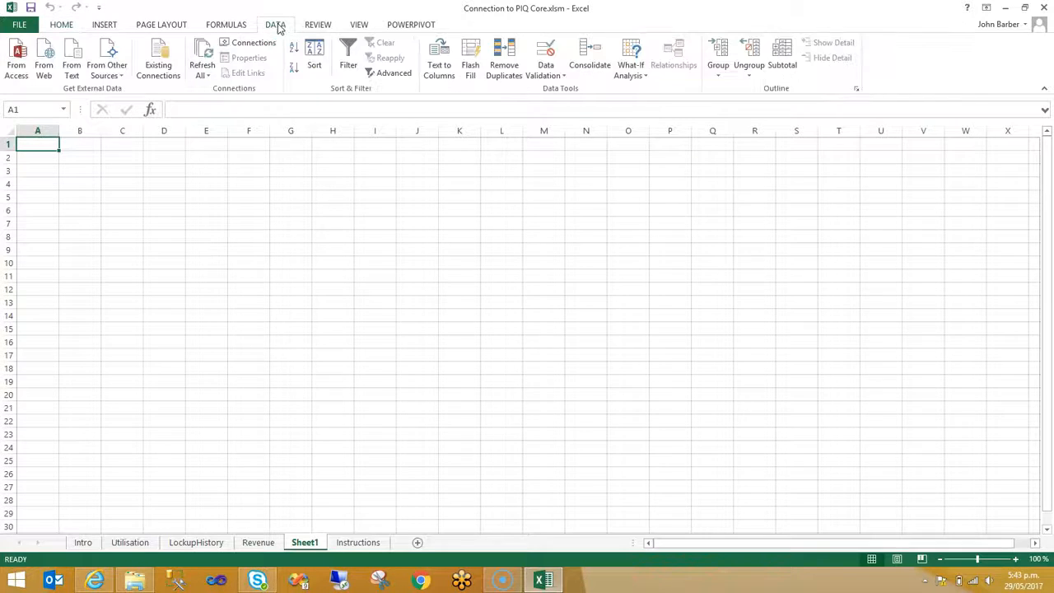
pyautogui.click(116, 76)
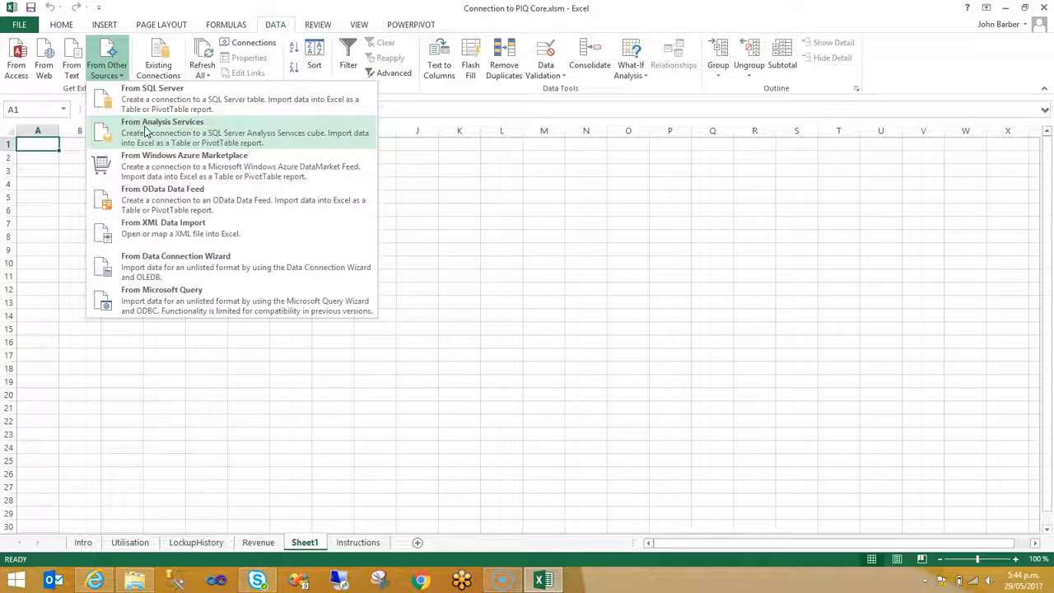
pyautogui.click(146, 131)
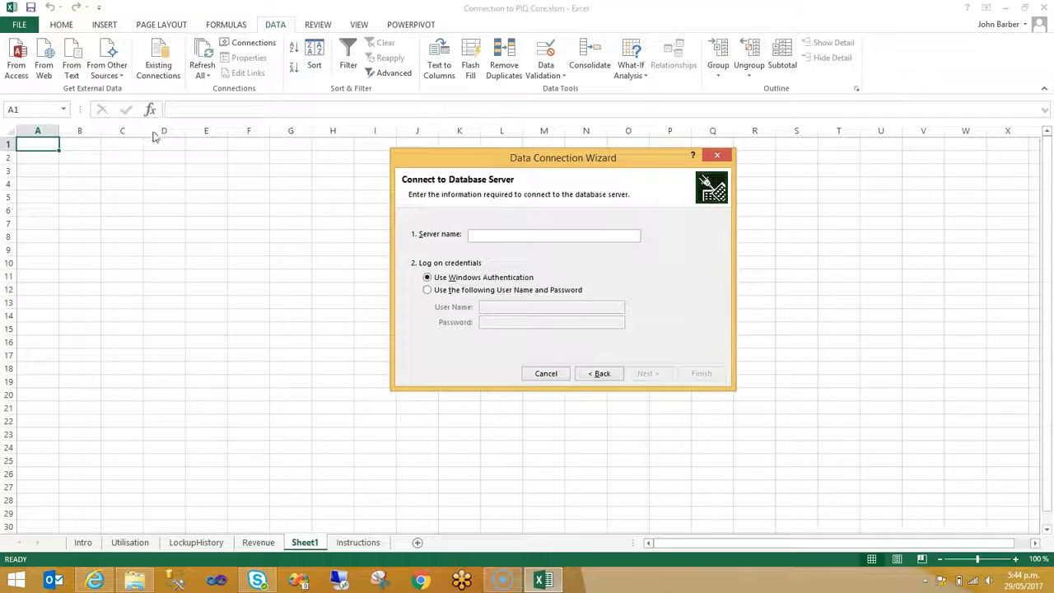
pyautogui.write('nz-johnb-nb')
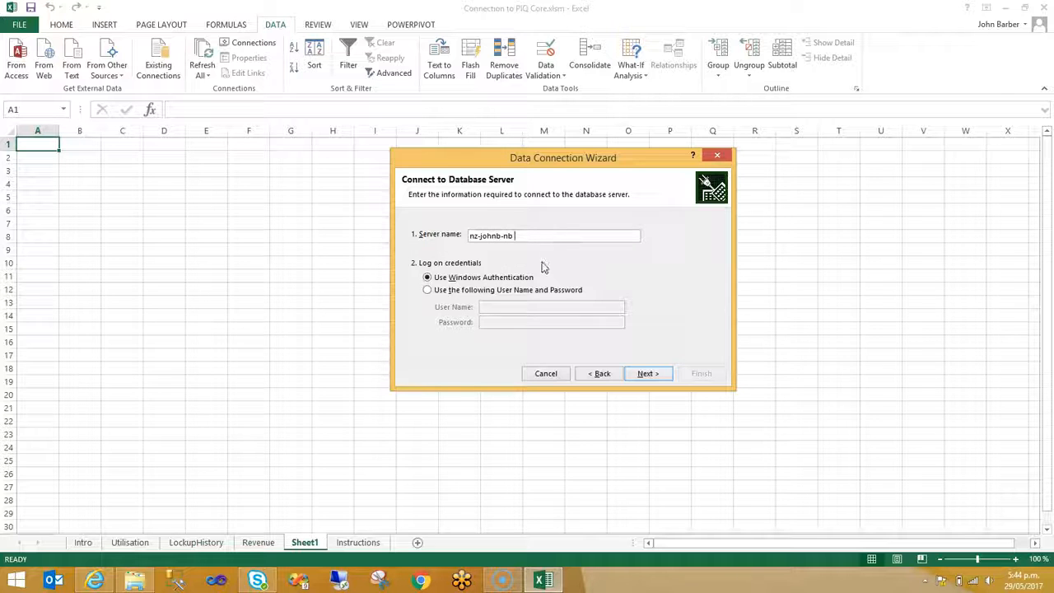
pyautogui.click(648, 374)
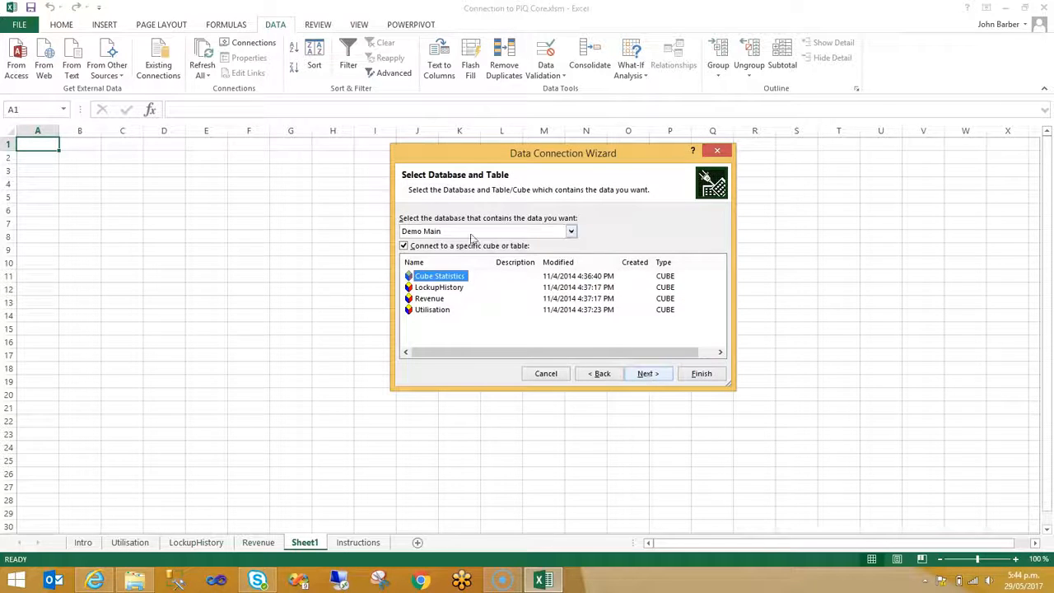
# Choose the PIQ Core database and its Utilisation cube, and finish the data connection with the default file name
pyautogui.click(531, 232)
pyautogui.moveTo(571, 258); pyautogui.dragTo(574, 276)
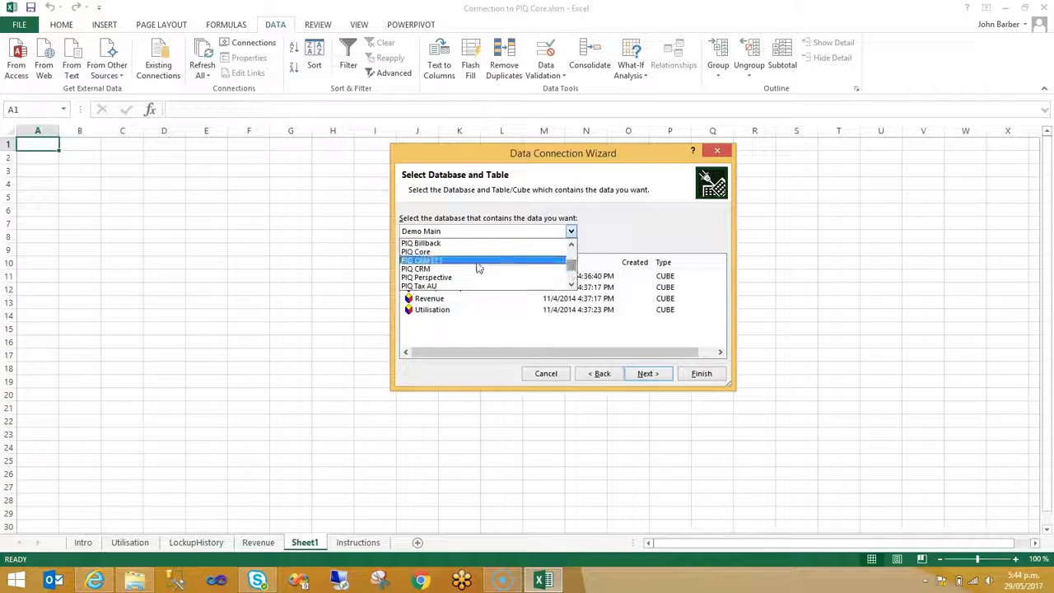
pyautogui.click(436, 254)
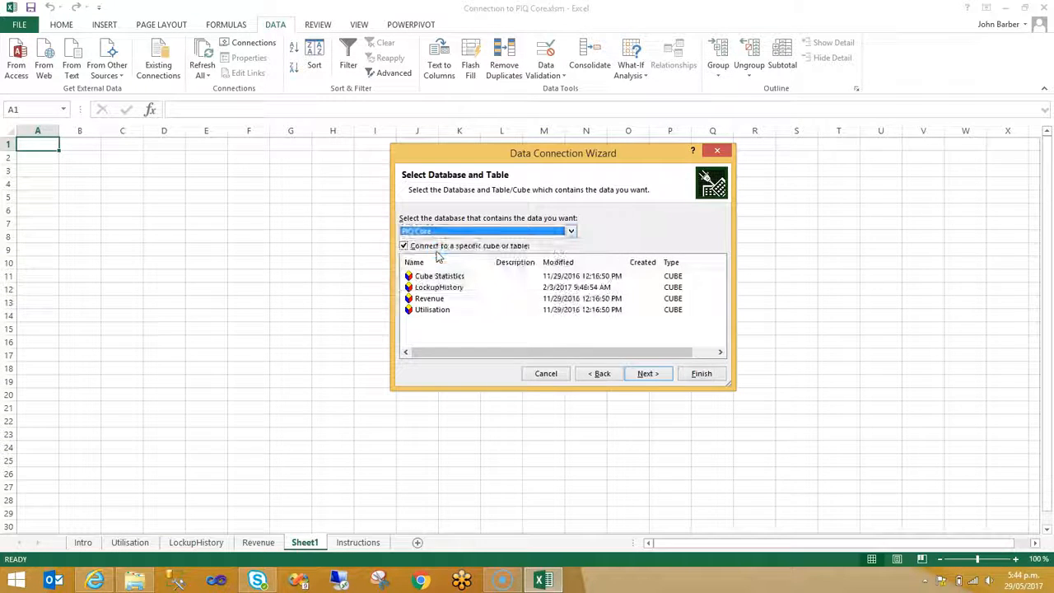
pyautogui.click(434, 310)
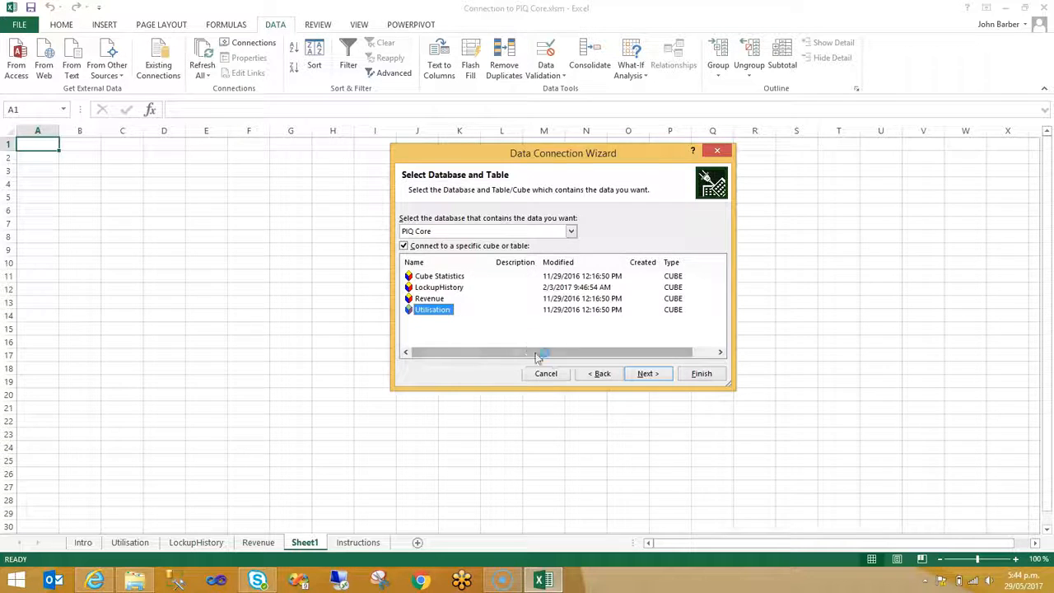
pyautogui.click(654, 377)
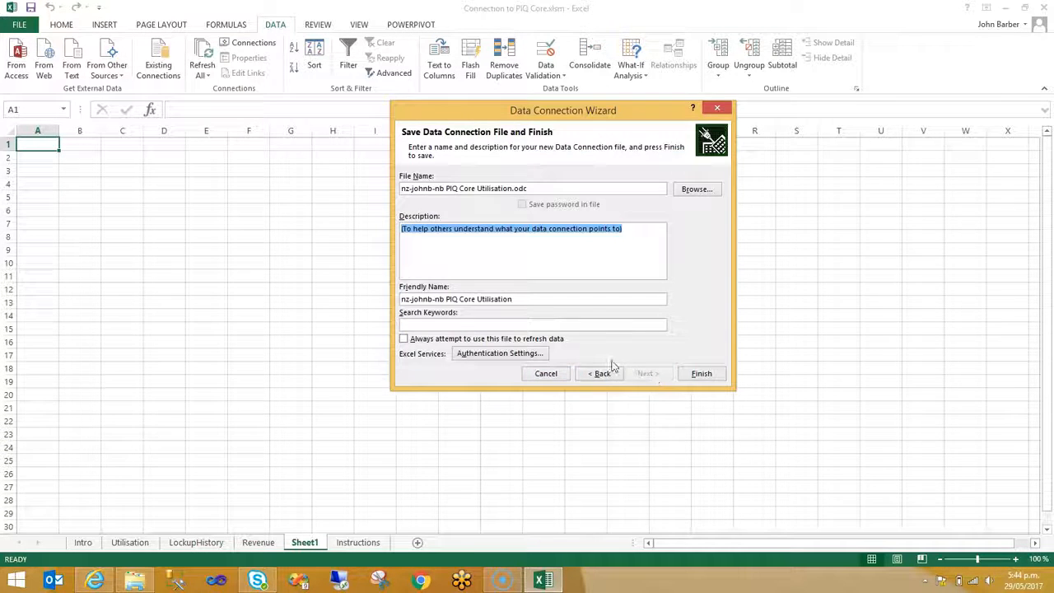
pyautogui.click(701, 375)
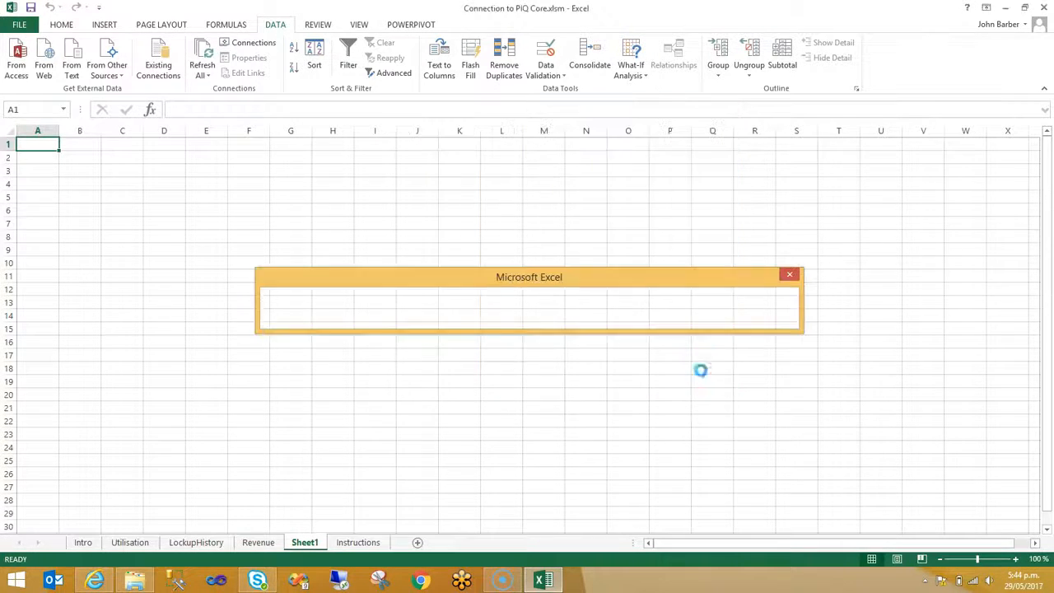
# Import the cube as a PivotTable Report at cell A1 of the existing worksheet and widen the PivotTable field list
pyautogui.click(501, 319)
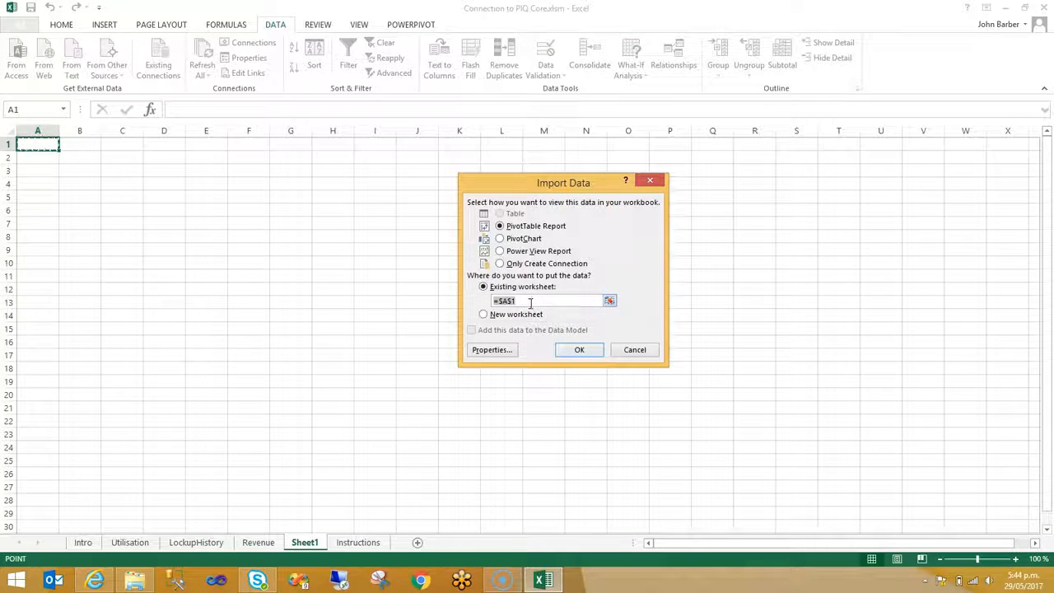
pyautogui.click(580, 349)
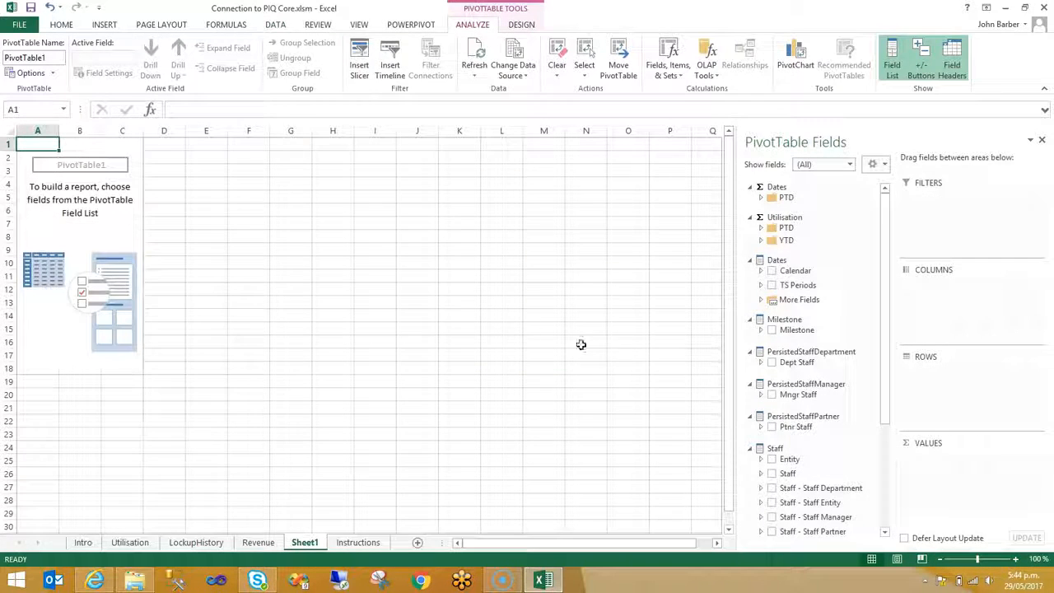
pyautogui.click(118, 208)
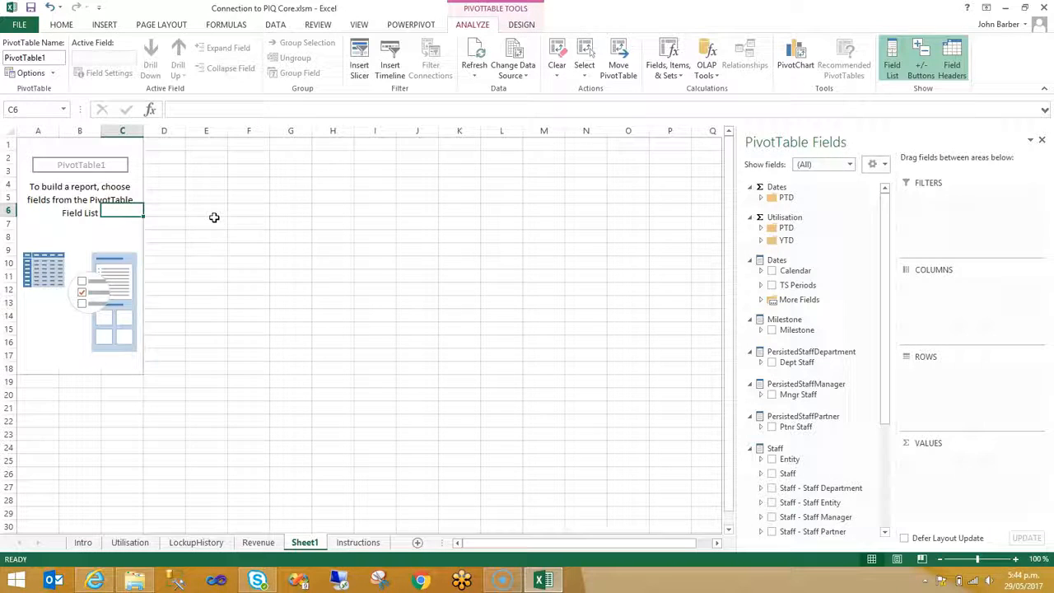
pyautogui.click(83, 224)
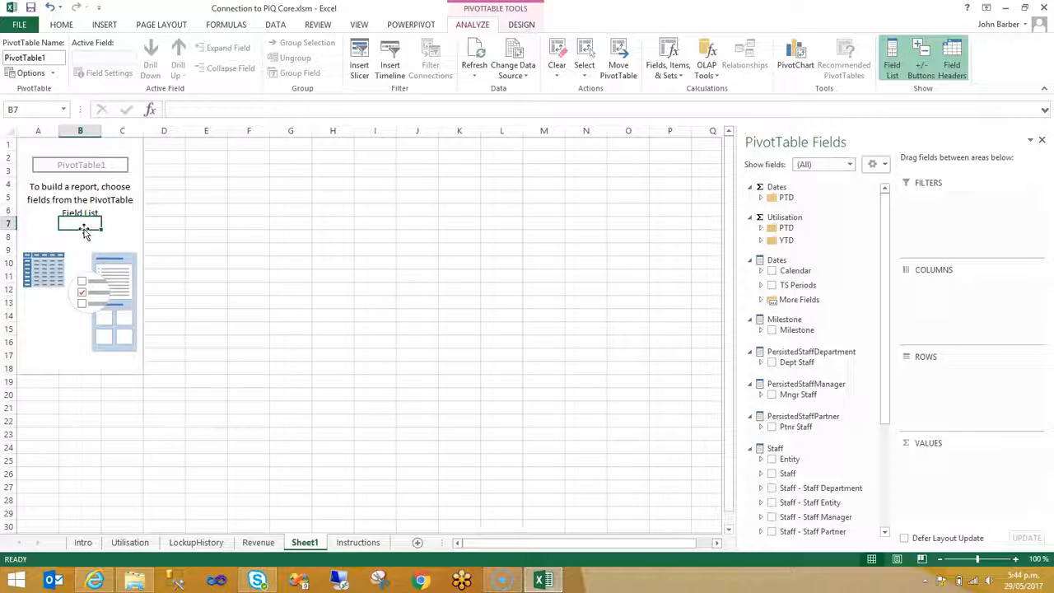
pyautogui.moveTo(732, 211); pyautogui.dragTo(616, 228)
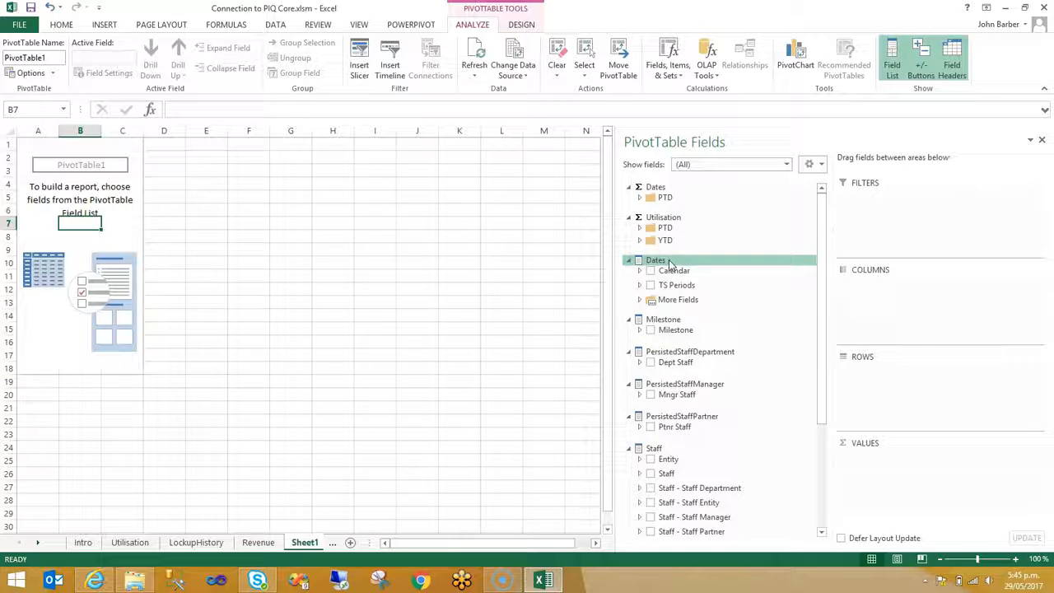
# Look through the measures in the PTD and YTD folders of the Utilisation group in the field list
pyautogui.click(639, 230)
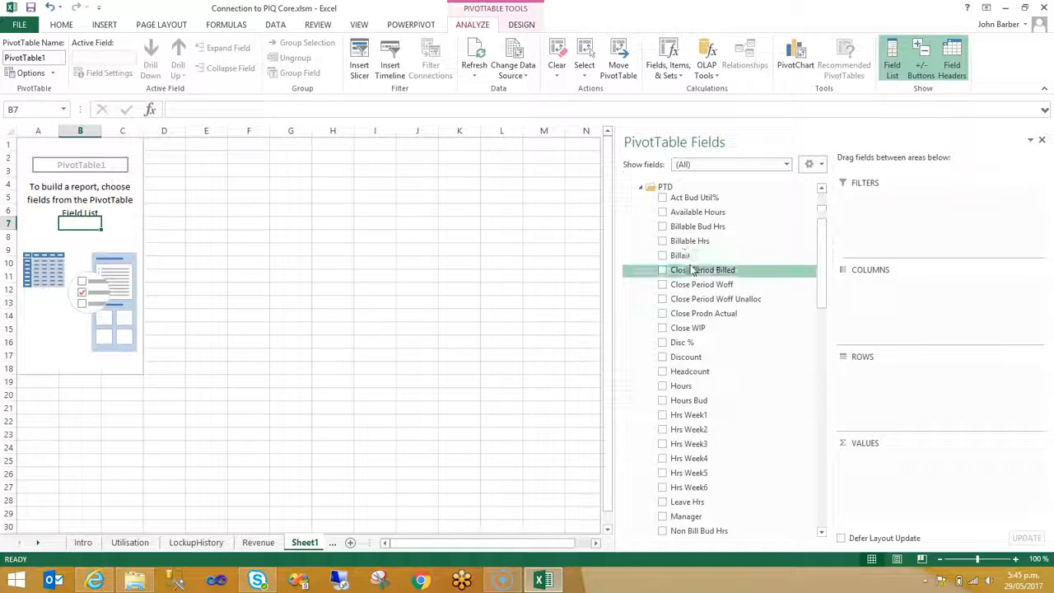
pyautogui.click(642, 189)
pyautogui.click(641, 203)
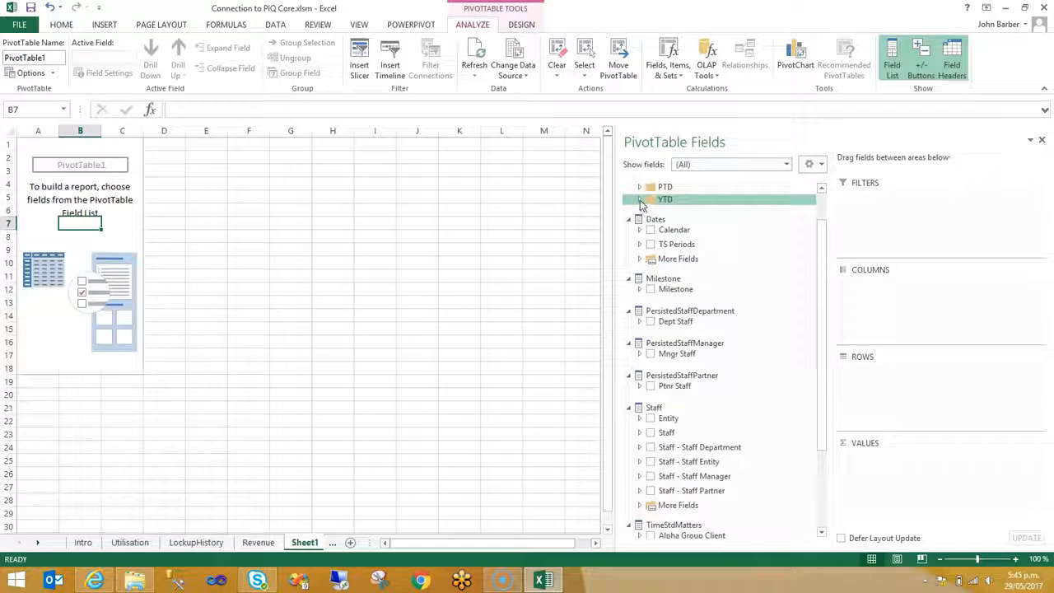
pyautogui.click(641, 201)
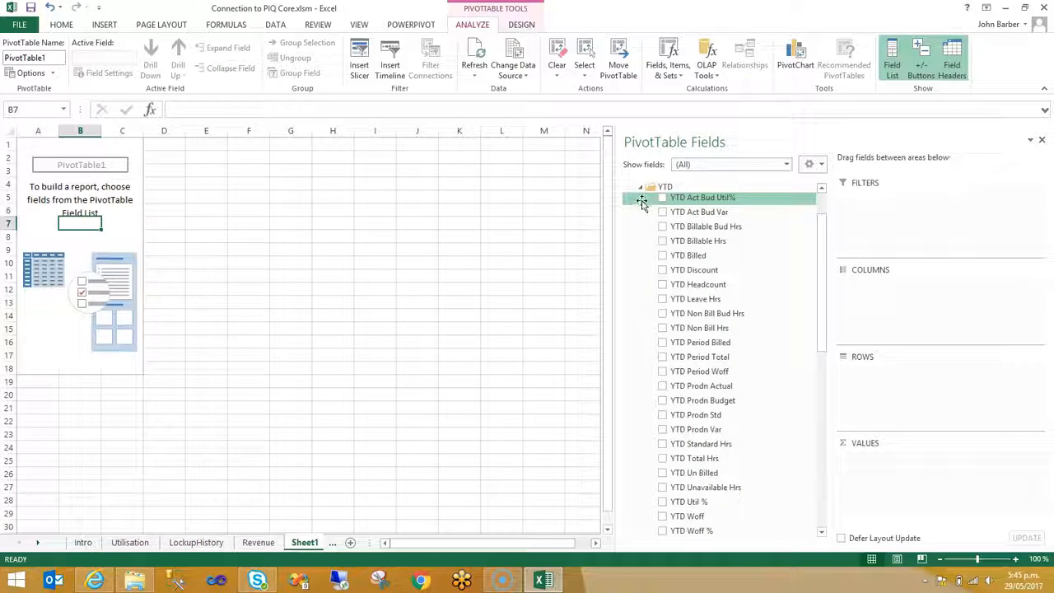
pyautogui.click(640, 189)
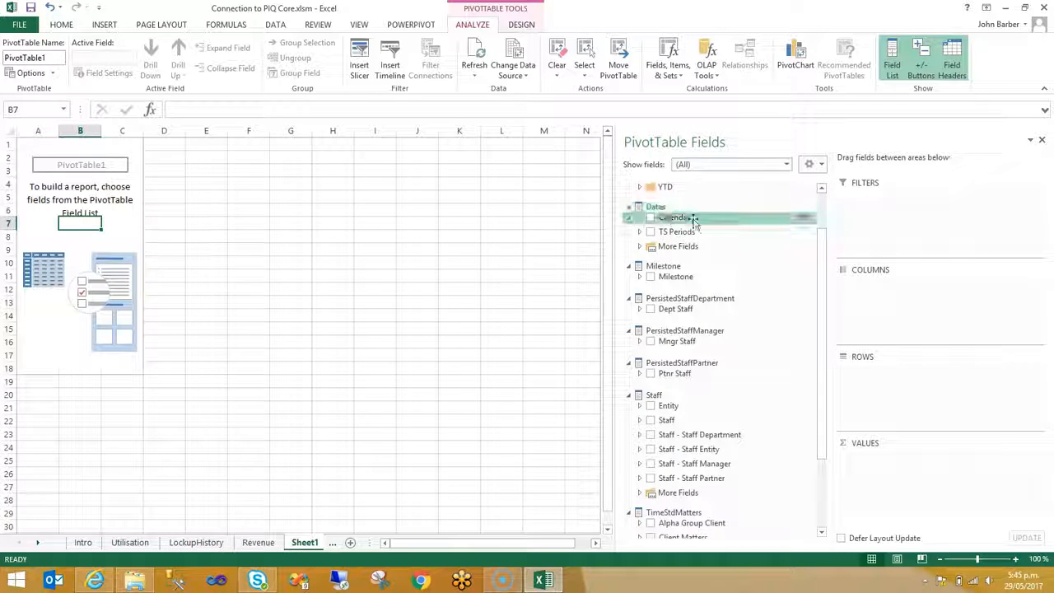
pyautogui.moveTo(823, 260); pyautogui.dragTo(827, 247)
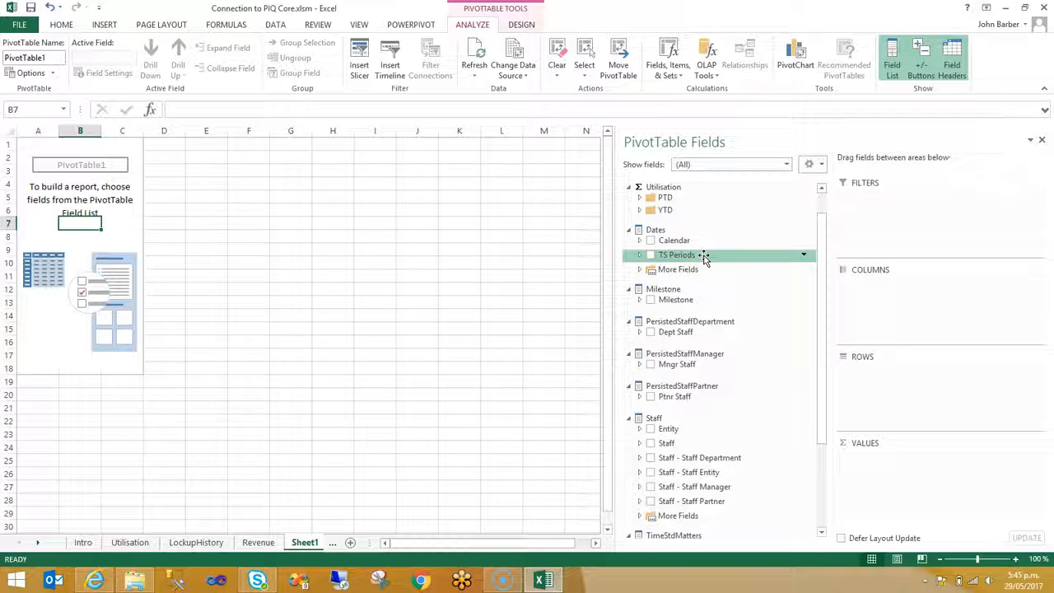
# Set TS Periods and Staff - Staff Department as report filters and place the Staff field in the rows
pyautogui.moveTo(692, 259); pyautogui.dragTo(876, 237)
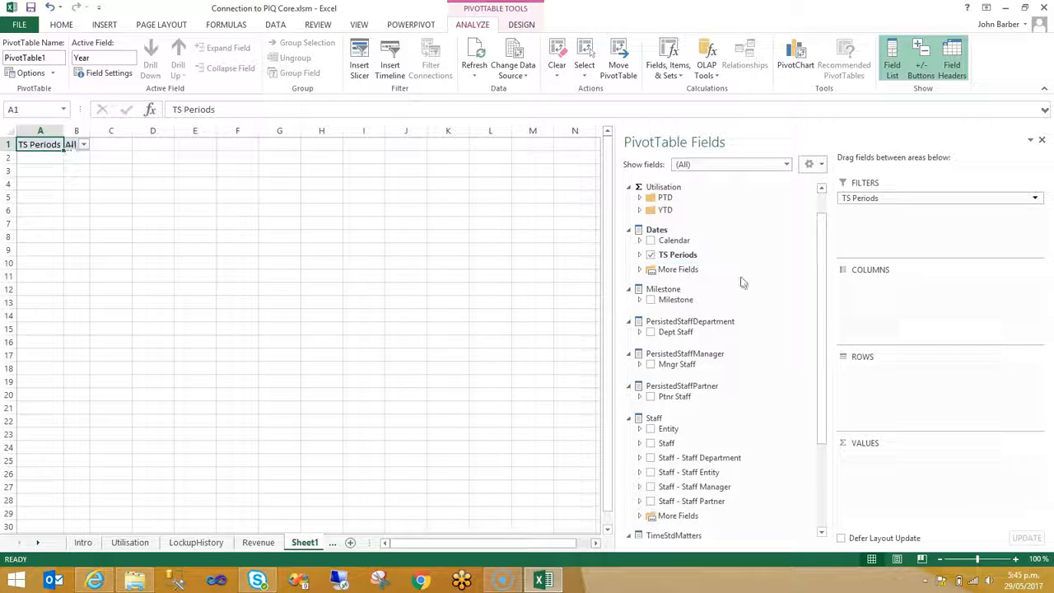
pyautogui.moveTo(820, 239); pyautogui.dragTo(828, 279)
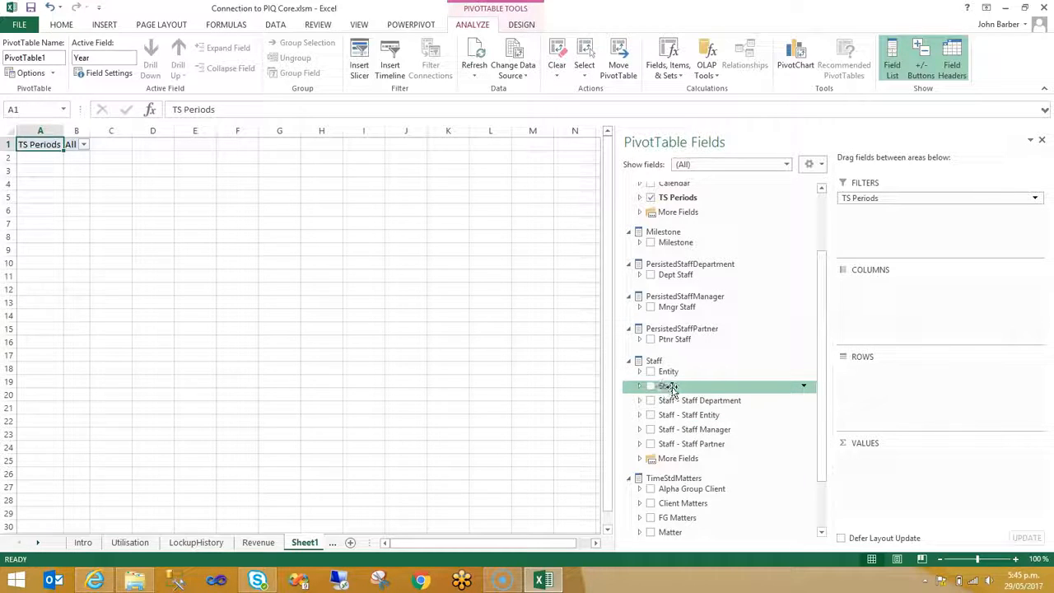
pyautogui.moveTo(667, 389); pyautogui.dragTo(870, 378)
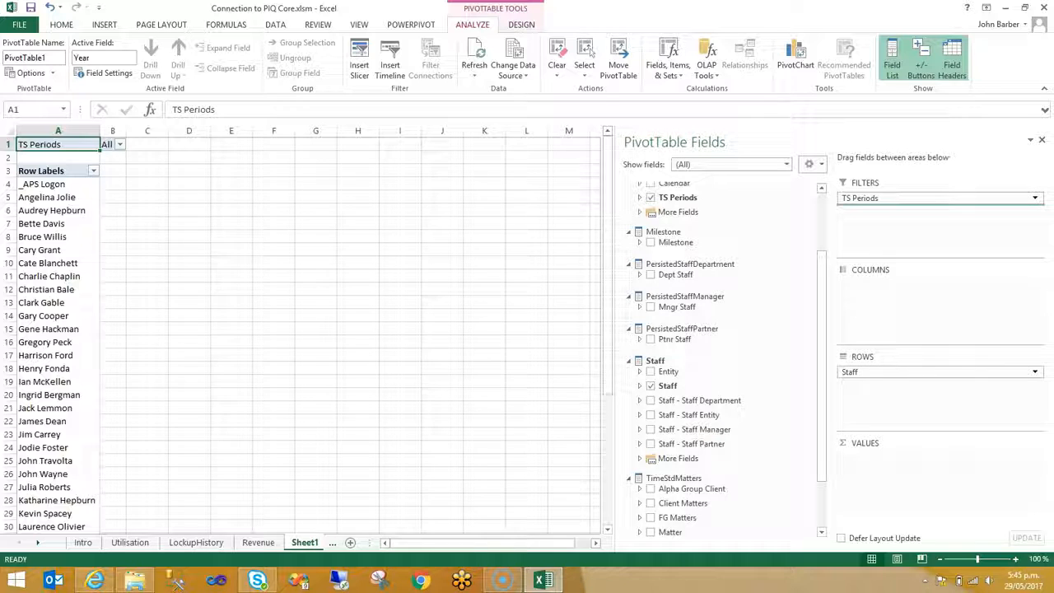
pyautogui.moveTo(699, 400); pyautogui.dragTo(912, 240)
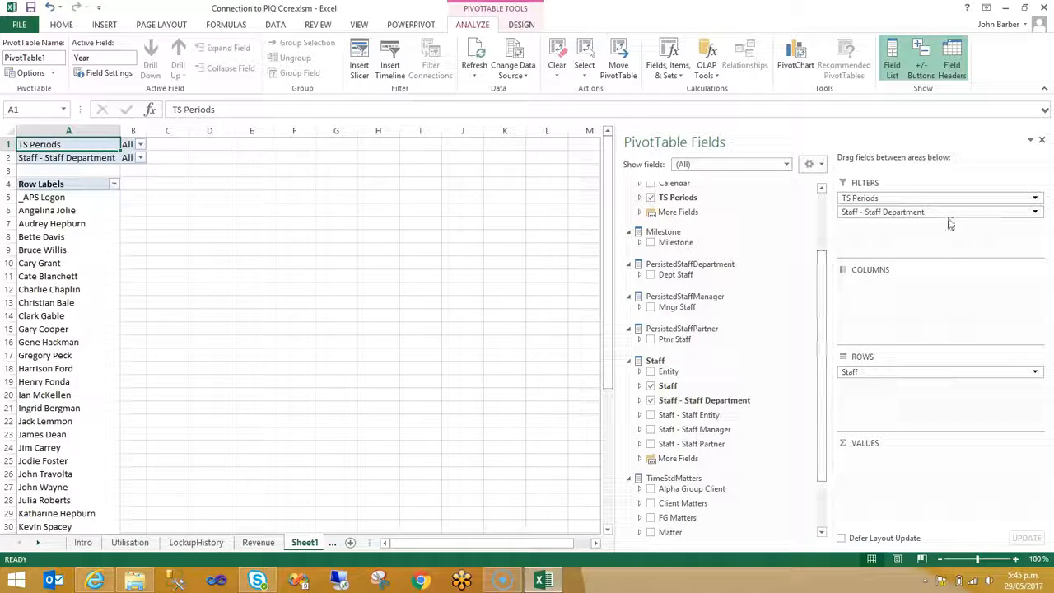
# Add the Utilisation PTD measures Billable Hrs and Non Bill Hrs as the report's values
pyautogui.moveTo(821, 363); pyautogui.dragTo(823, 287)
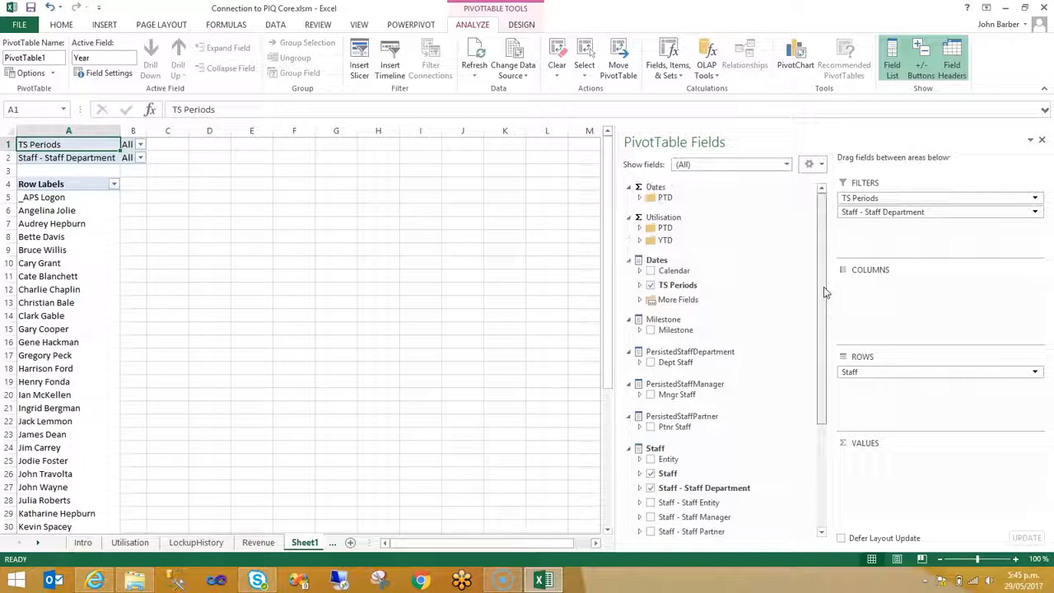
pyautogui.click(641, 232)
pyautogui.moveTo(700, 242); pyautogui.dragTo(912, 478)
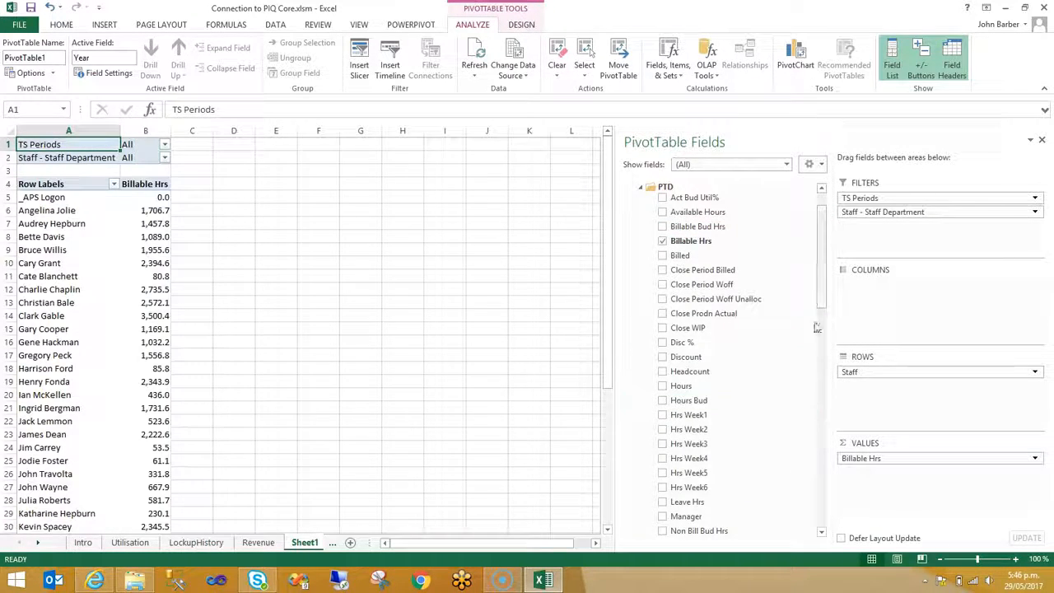
pyautogui.moveTo(823, 287); pyautogui.dragTo(795, 353)
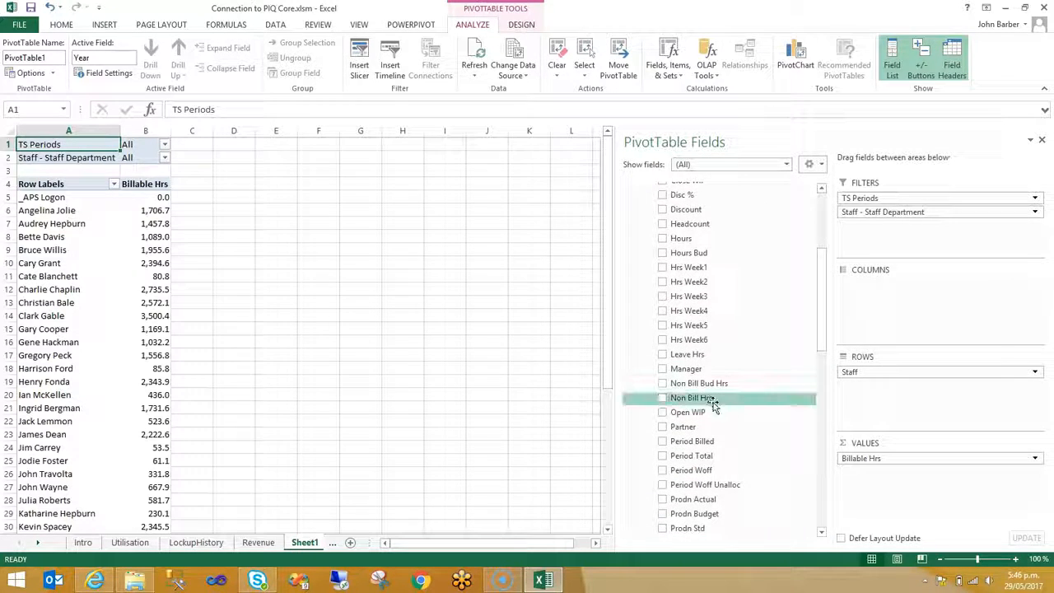
pyautogui.moveTo(692, 397); pyautogui.dragTo(887, 476)
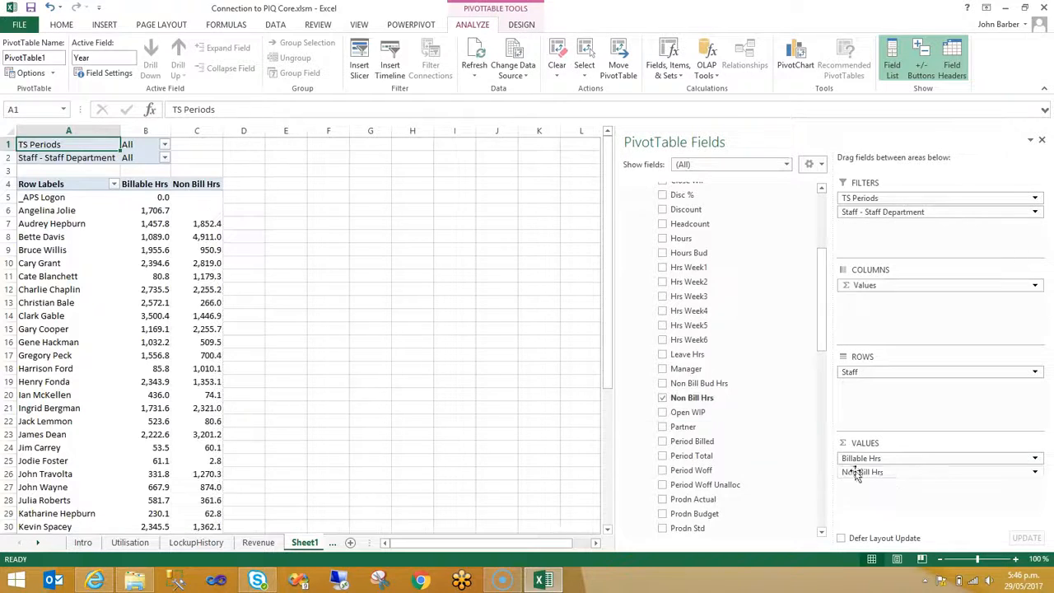
# Filter the TS Periods field to June 2018
pyautogui.click(154, 250)
pyautogui.click(179, 237)
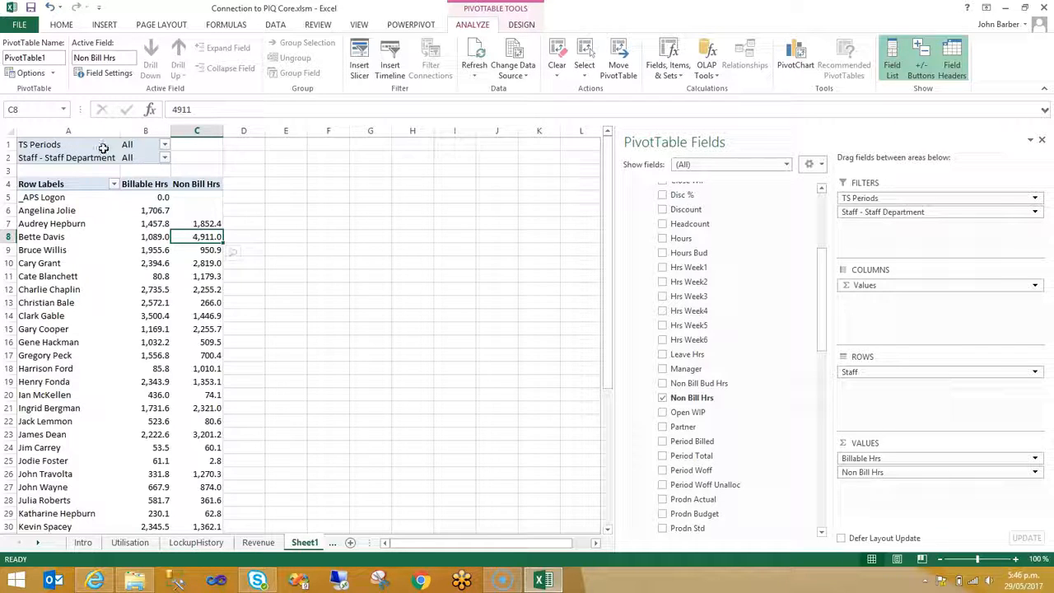
pyautogui.click(165, 144)
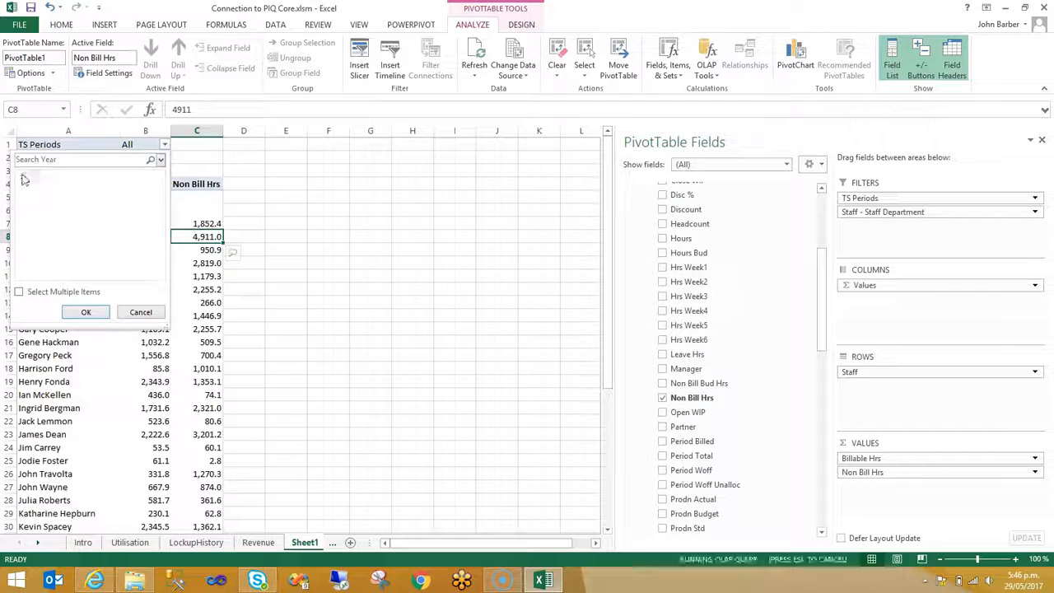
pyautogui.click(36, 228)
pyautogui.click(84, 207)
pyautogui.click(92, 314)
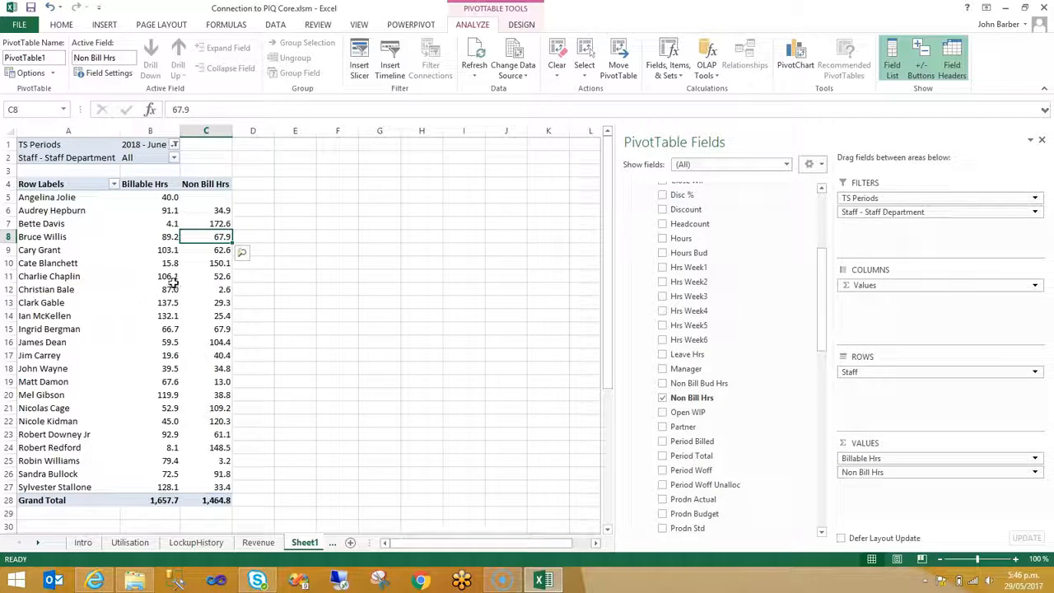
# Filter the Staff - Staff Department field to the BAS department
pyautogui.click(171, 289)
pyautogui.click(174, 157)
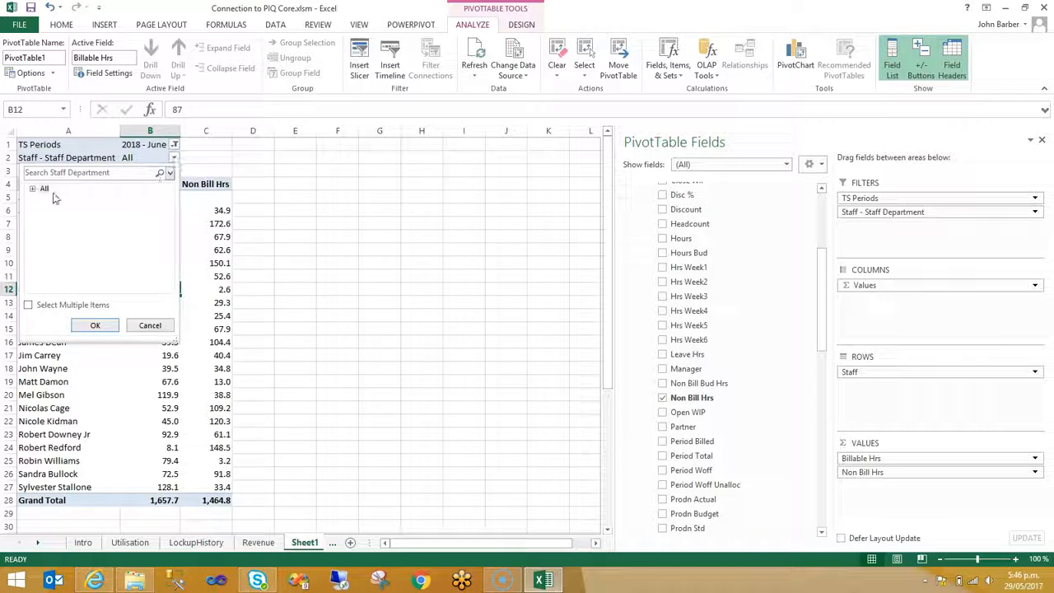
pyautogui.click(32, 188)
pyautogui.click(59, 219)
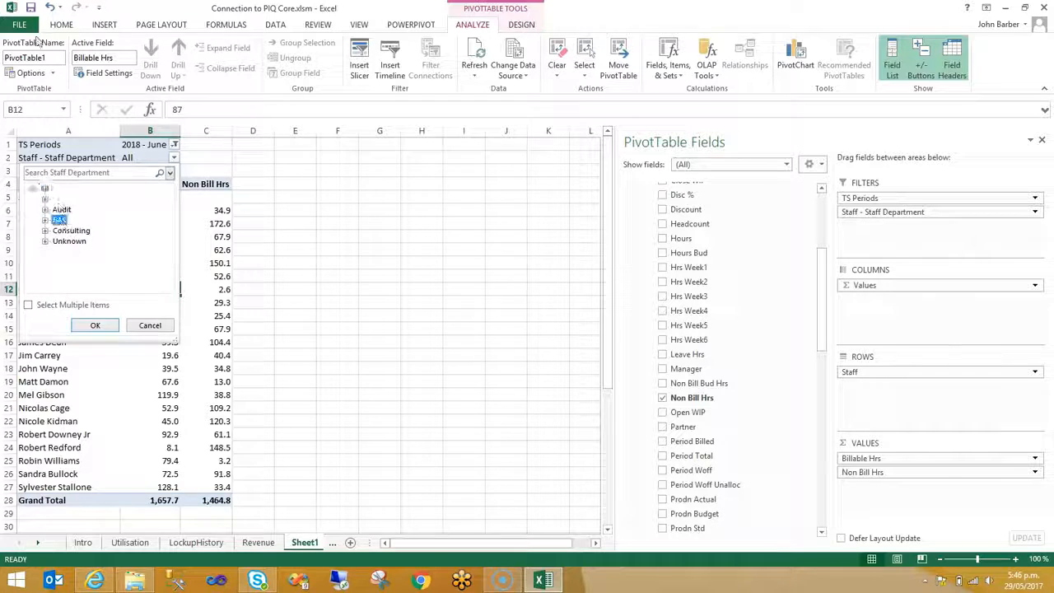
pyautogui.click(109, 326)
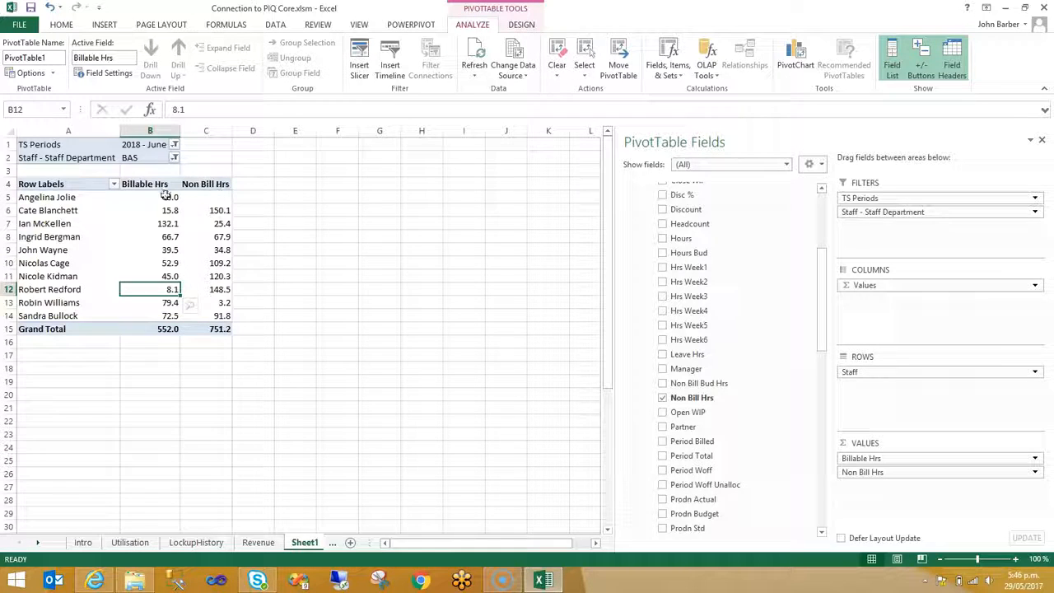
pyautogui.moveTo(173, 247)
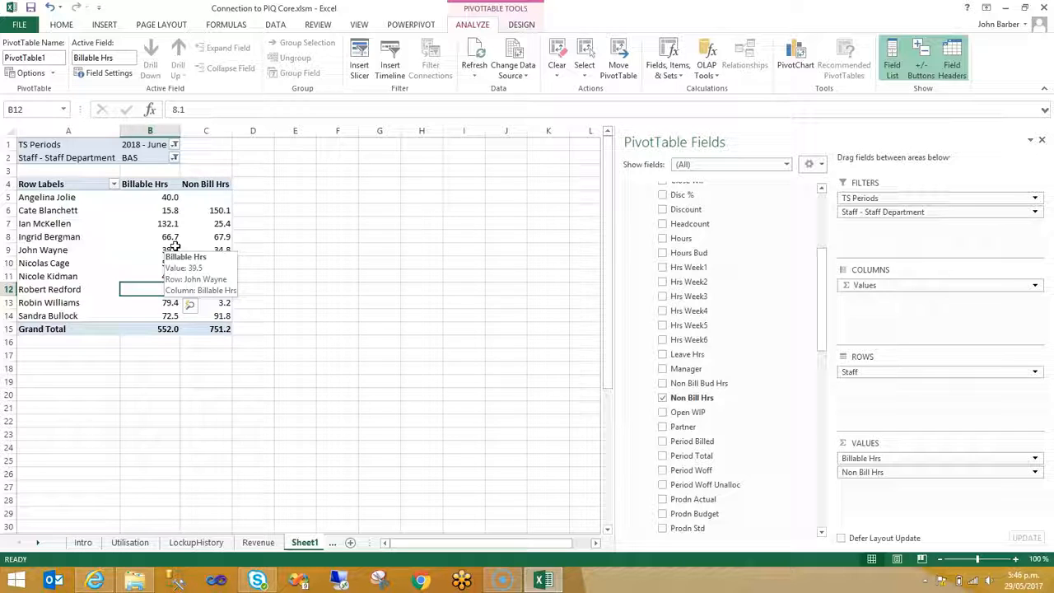
pyautogui.click(208, 236)
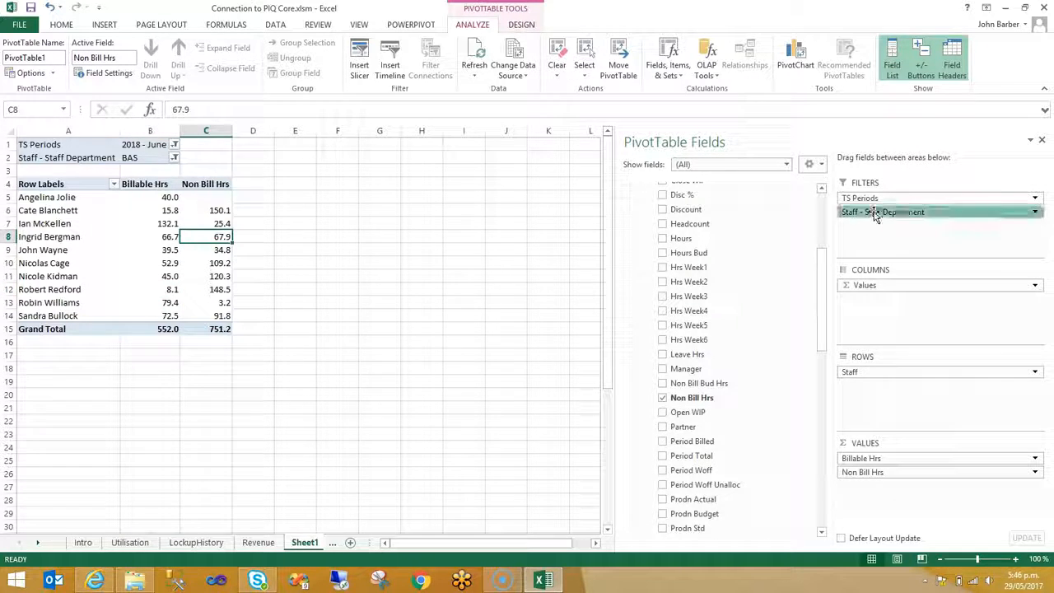
# Move Staff - Staff Department from the filters to the rows above Staff and review the grouped report
pyautogui.moveTo(873, 211); pyautogui.dragTo(881, 369)
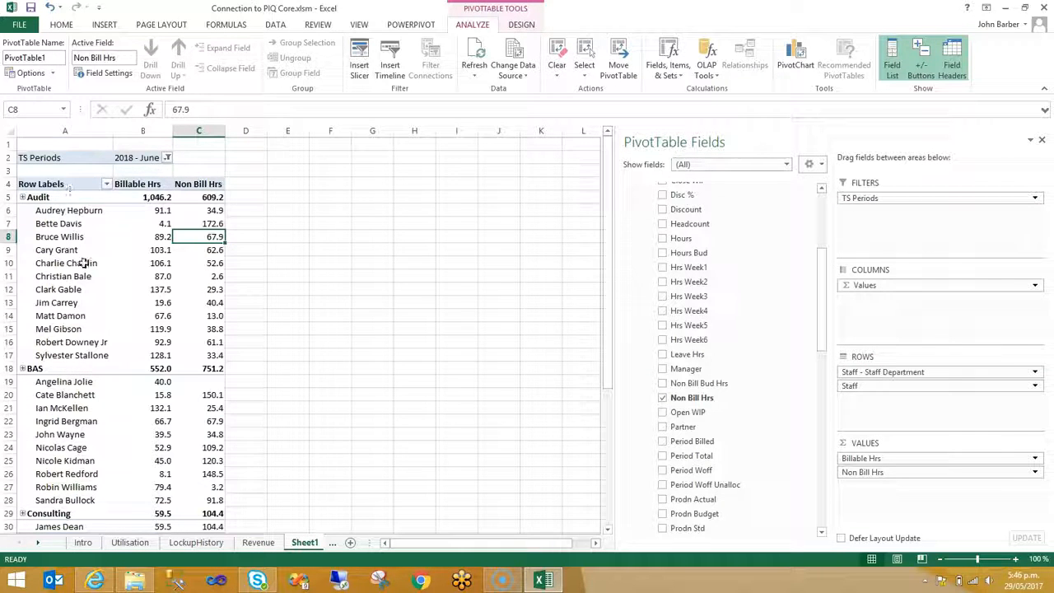
pyautogui.click(22, 198)
pyautogui.click(23, 198)
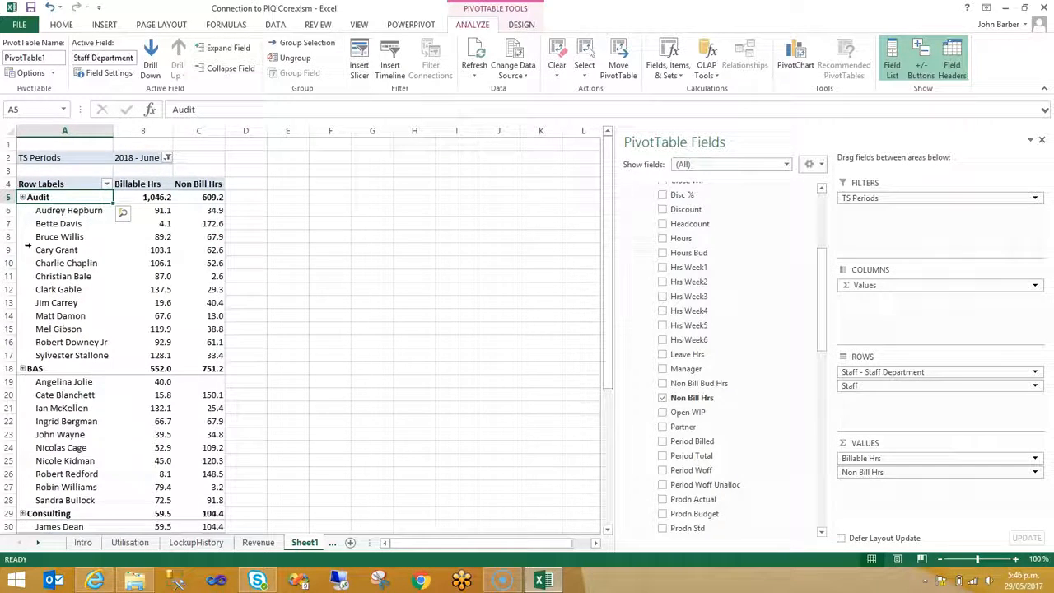
pyautogui.scroll(-3, 156, 353)
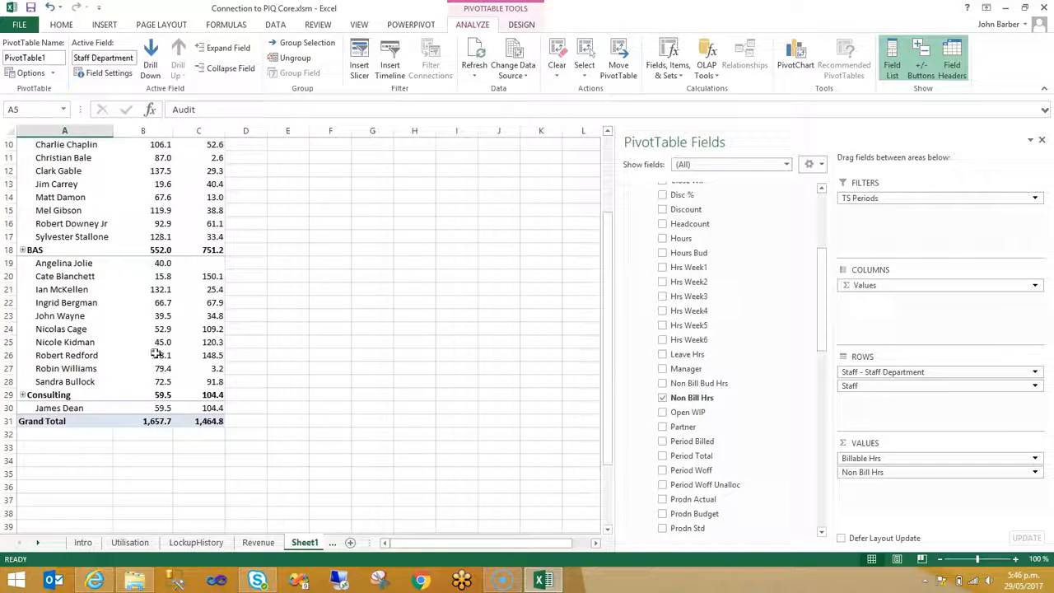
pyautogui.scroll(3, 124, 346)
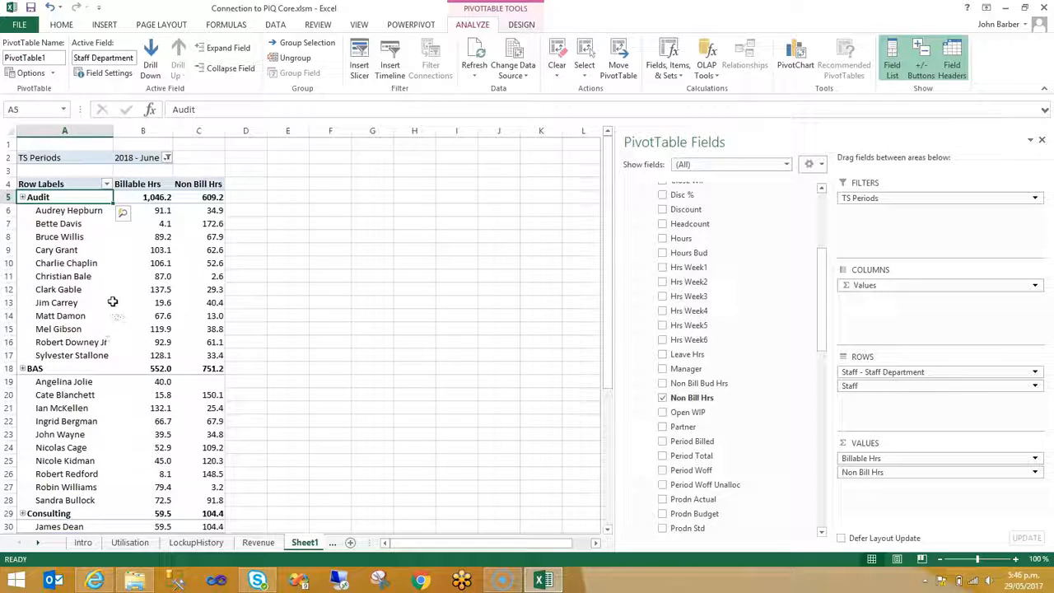
pyautogui.click(96, 280)
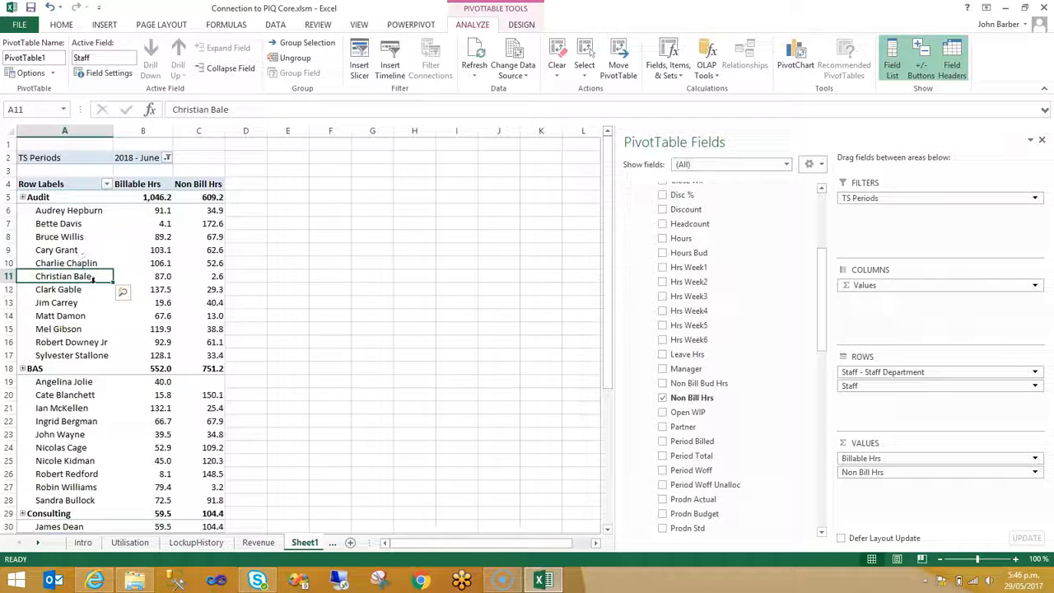
pyautogui.click(292, 274)
pyautogui.click(157, 276)
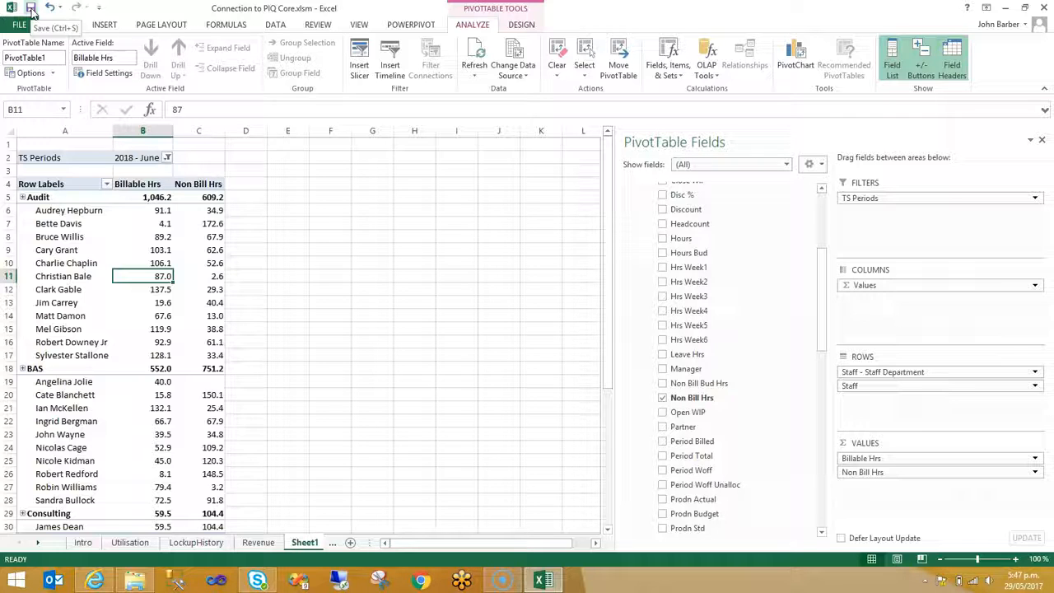
# Refresh the PivotTable's data from the cube
pyautogui.click(407, 246)
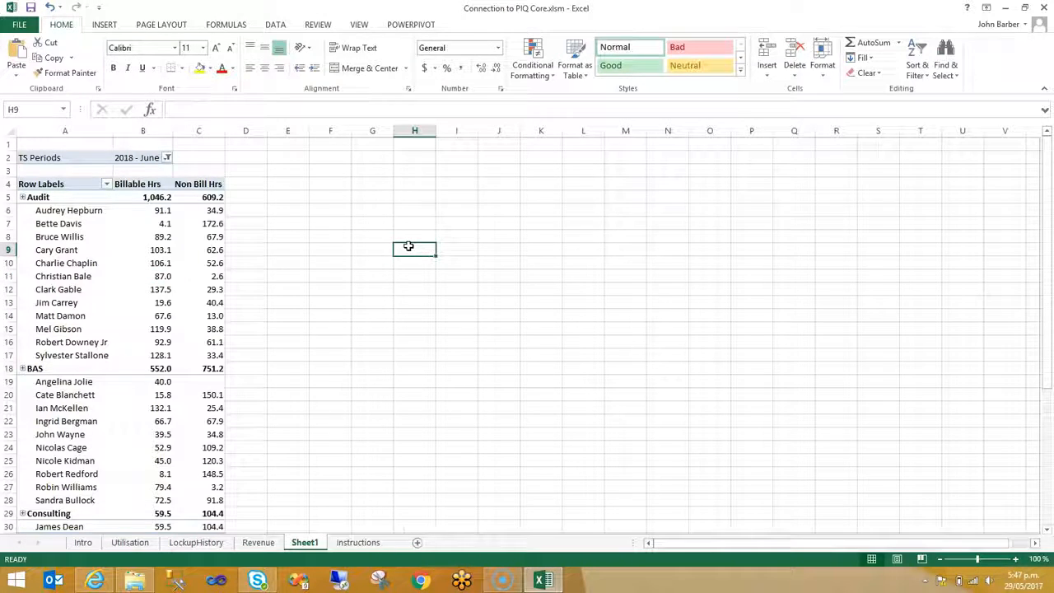
pyautogui.click(156, 264)
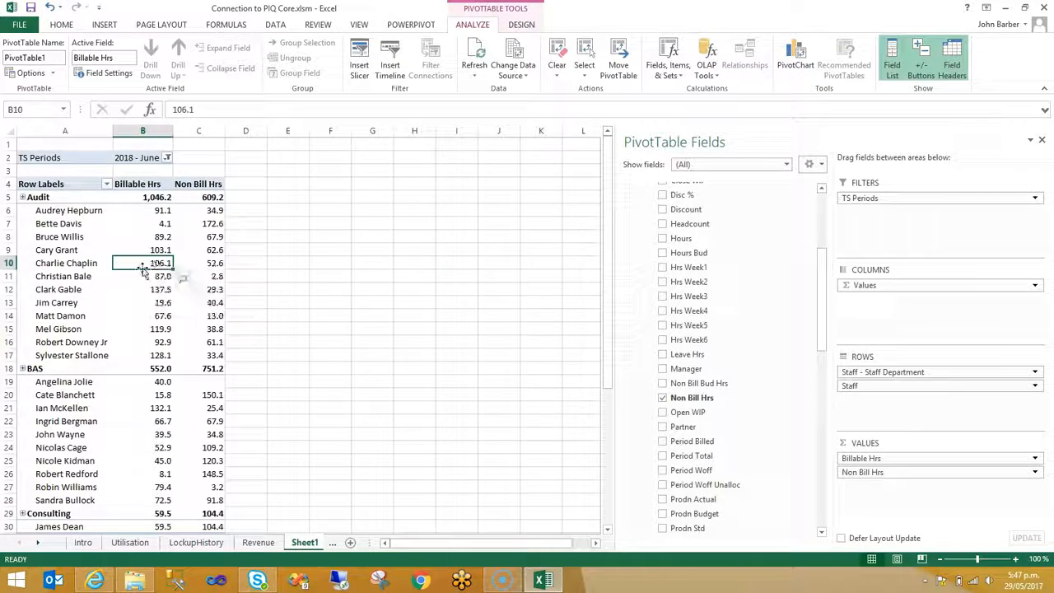
pyautogui.rightClick(156, 251)
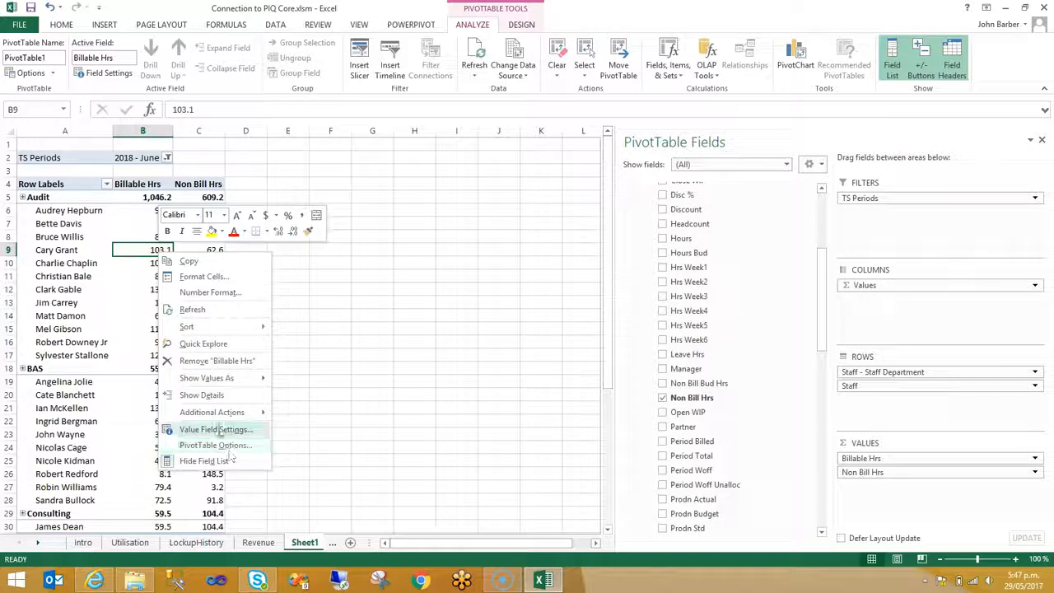
pyautogui.click(197, 309)
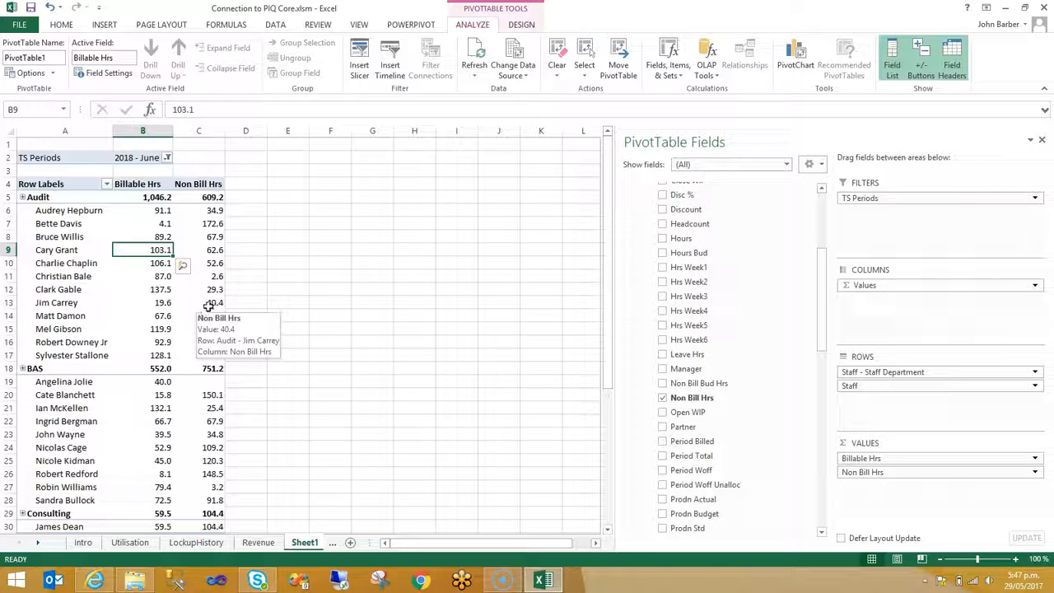
# Examine the data settings in the PivotTable's options, including refreshing data when opening the file, without changing them
pyautogui.rightClick(148, 249)
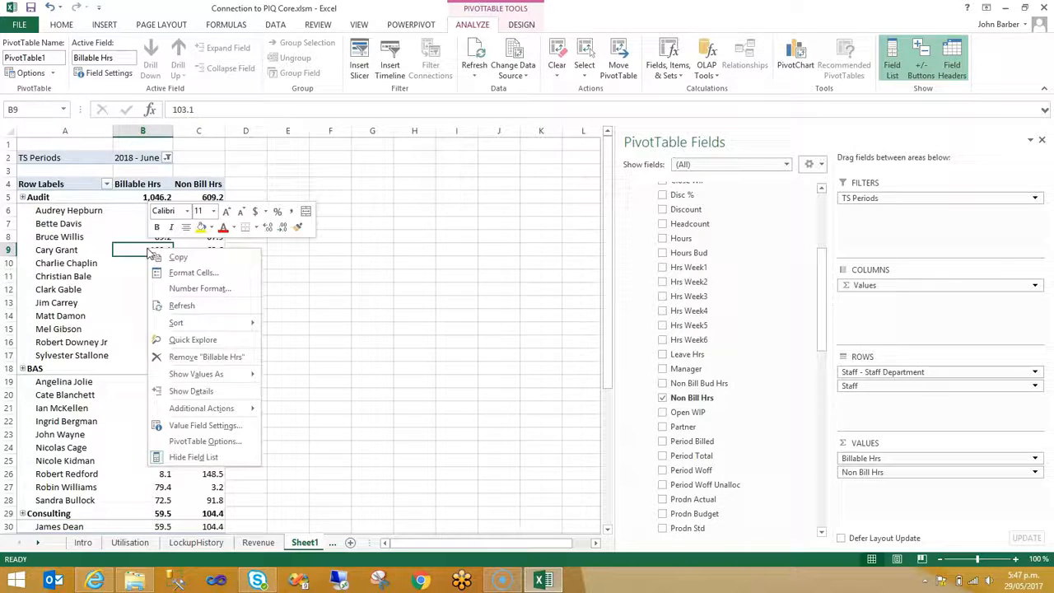
pyautogui.click(213, 443)
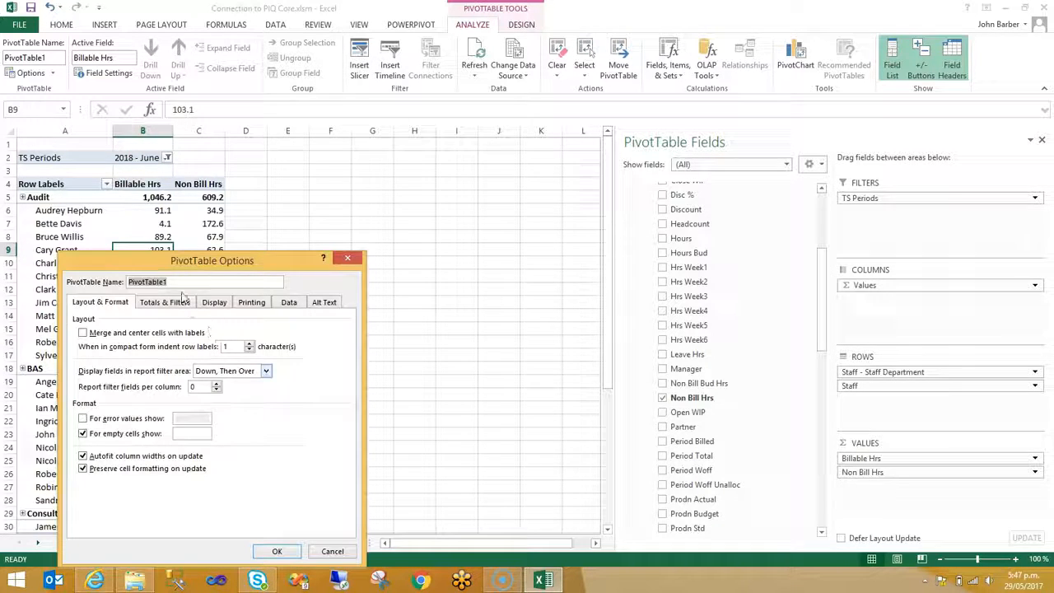
pyautogui.moveTo(224, 263); pyautogui.dragTo(325, 189)
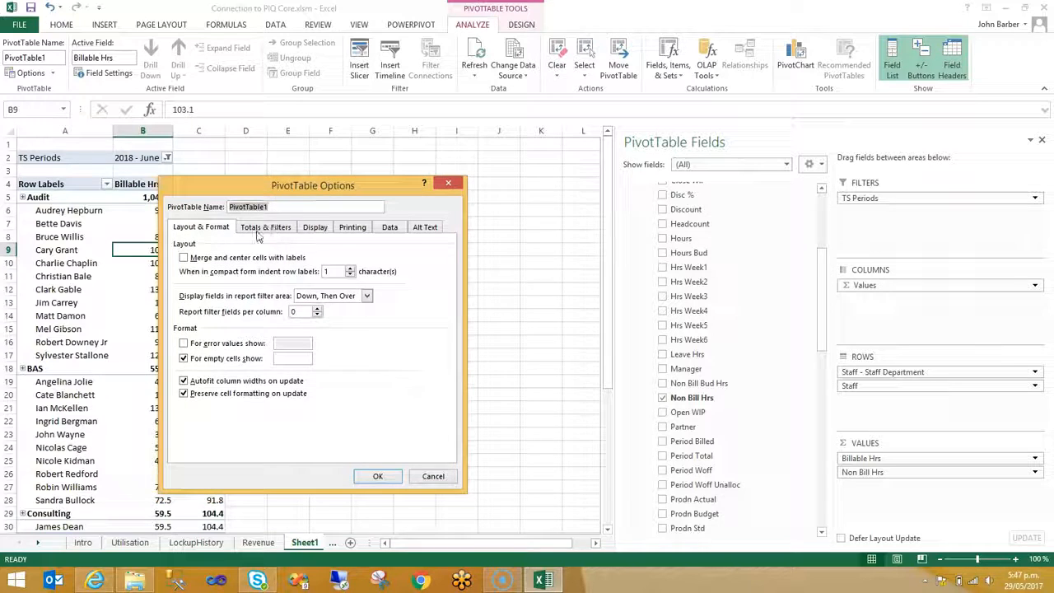
pyautogui.click(389, 227)
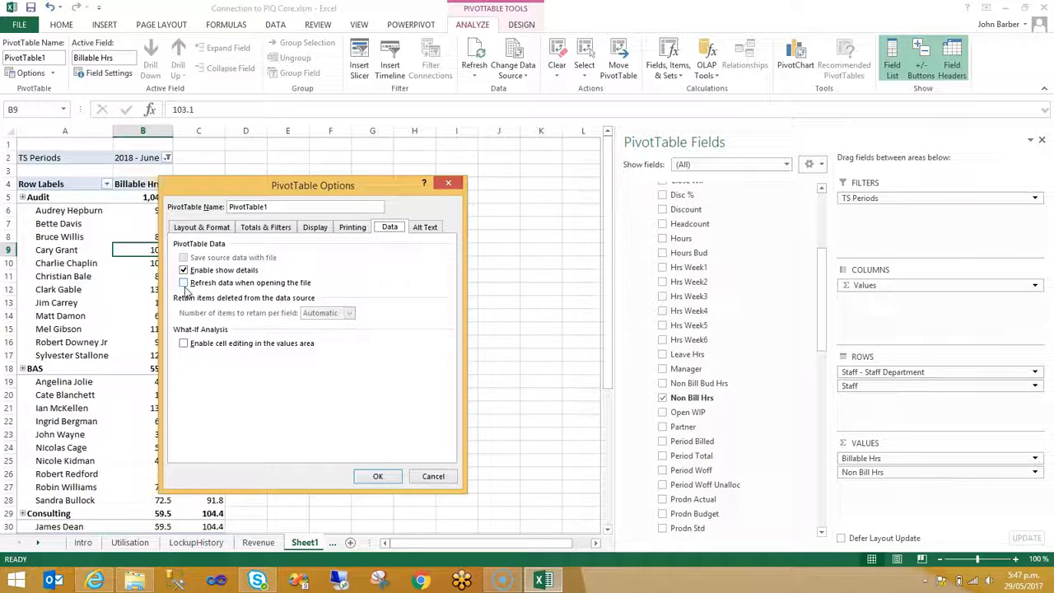
pyautogui.click(448, 183)
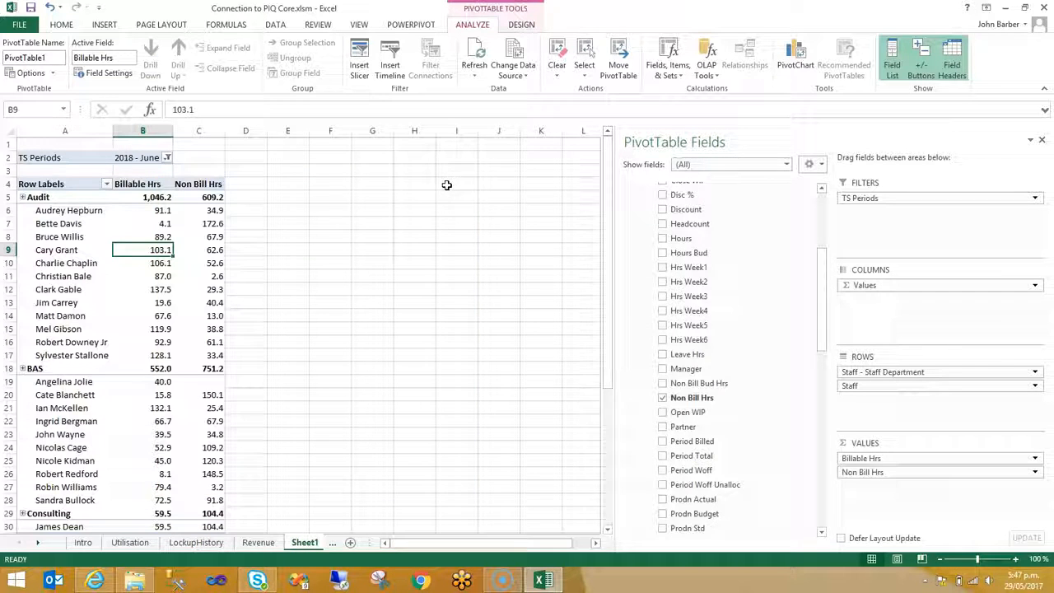
# Examine the Utilisation sheet's PivotTable, comparing the period hours columns with the YTD hours columns
pyautogui.click(148, 545)
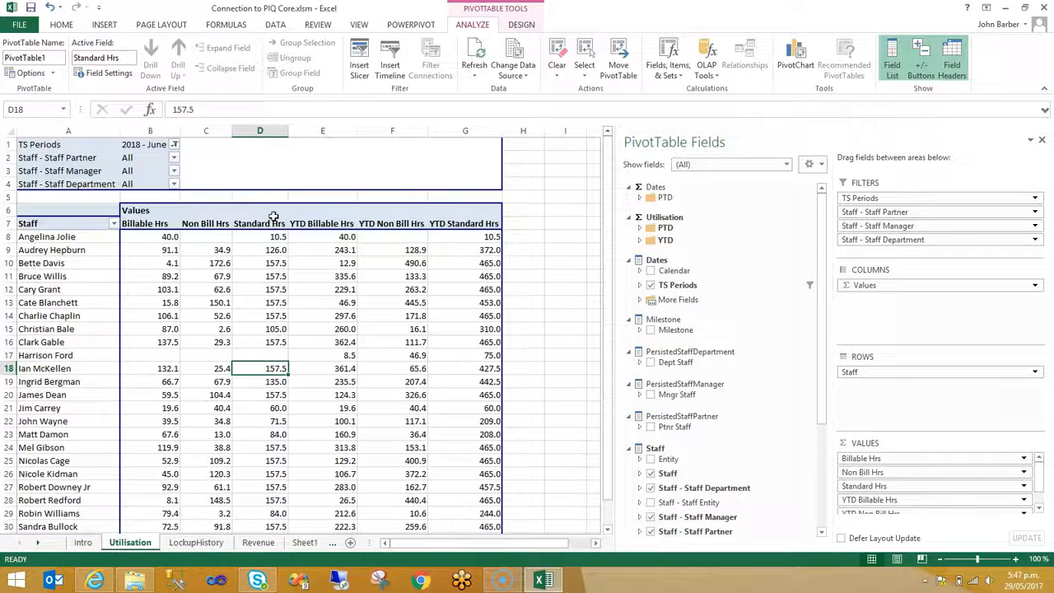
pyautogui.click(277, 264)
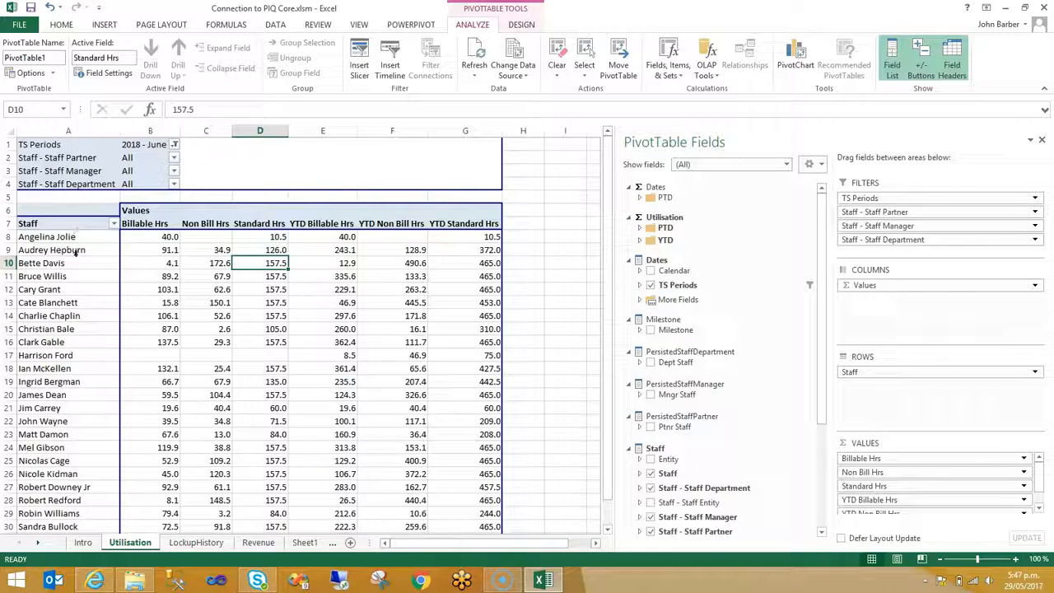
pyautogui.click(262, 328)
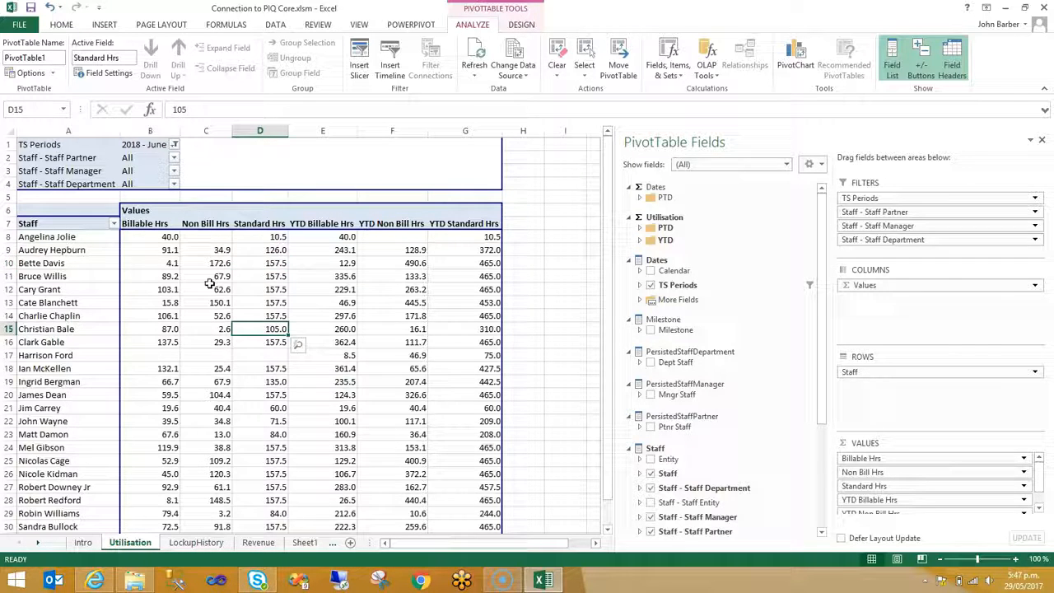
pyautogui.click(330, 223)
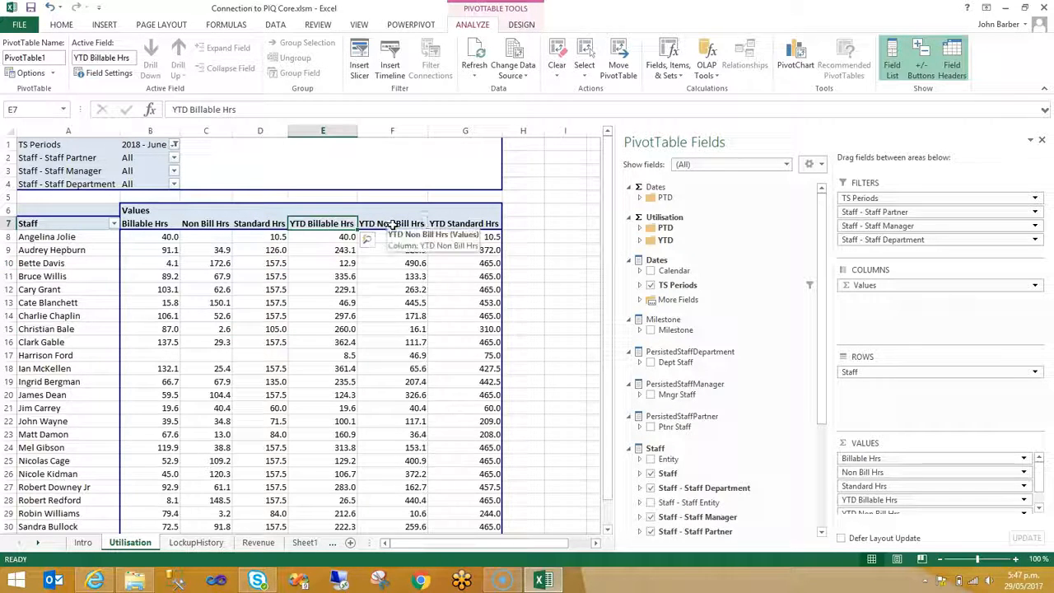
pyautogui.click(377, 289)
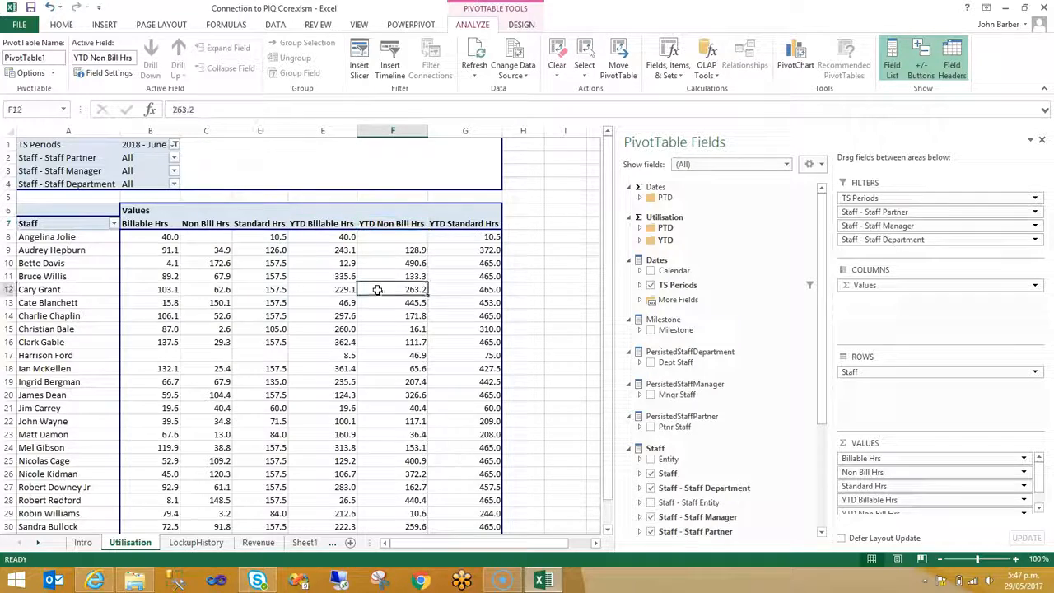
# Examine the LockupHistory sheet's PivotTable and browse its available fields in a widened field list
pyautogui.click(198, 543)
pyautogui.click(292, 250)
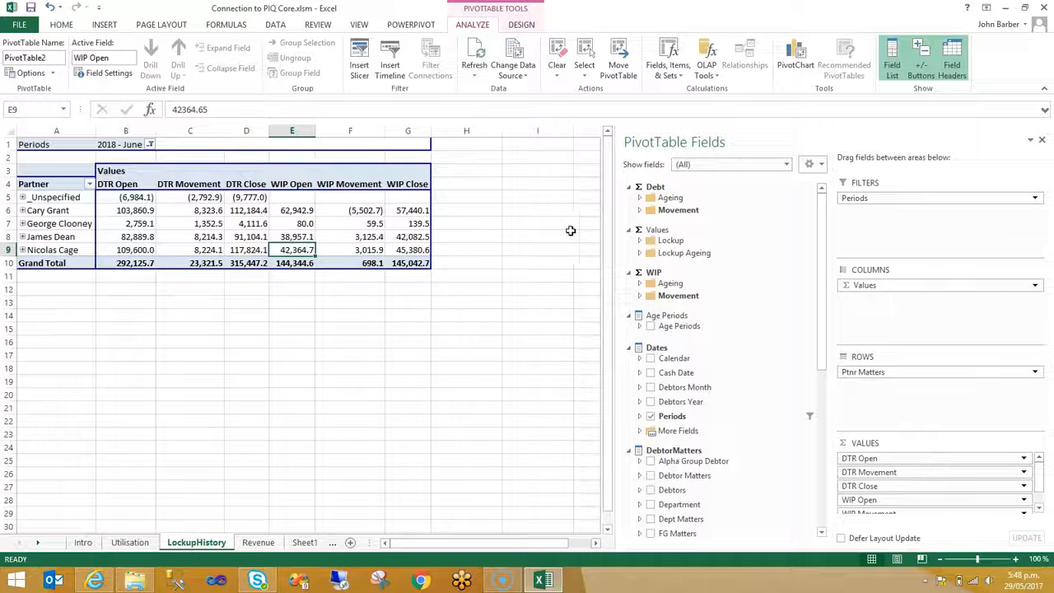
pyautogui.moveTo(614, 234); pyautogui.dragTo(561, 234)
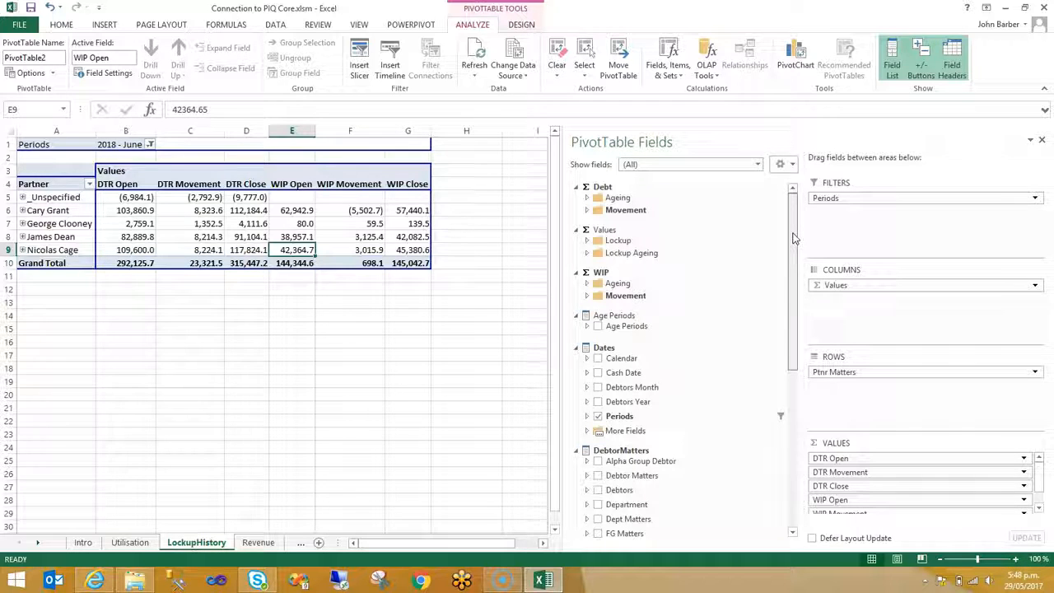
pyautogui.scroll(-3, 793, 238)
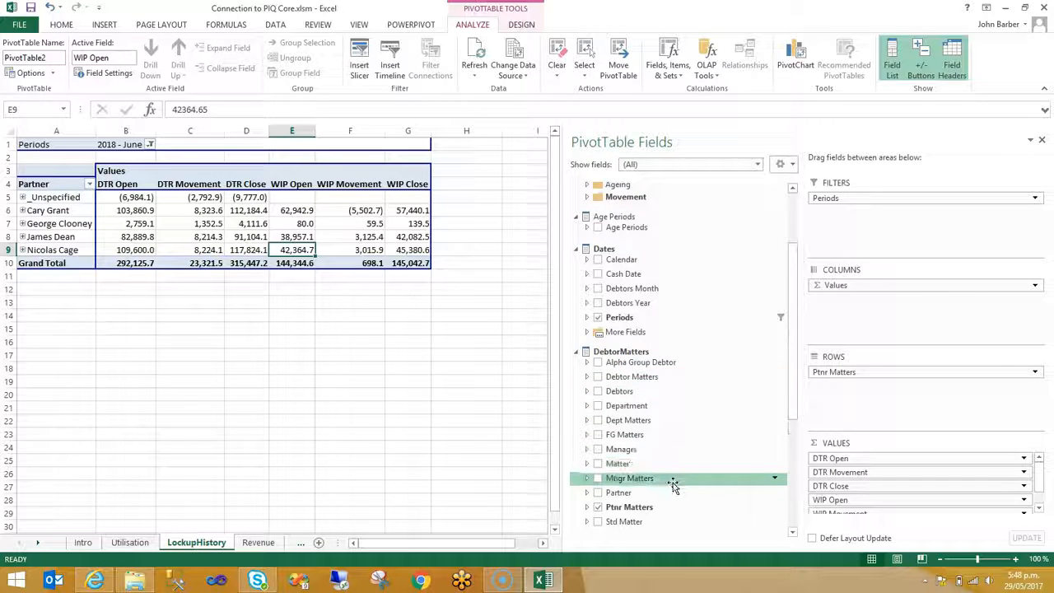
# Examine the Revenue sheet's PivotTable by partner and the fields available to it
pyautogui.click(258, 541)
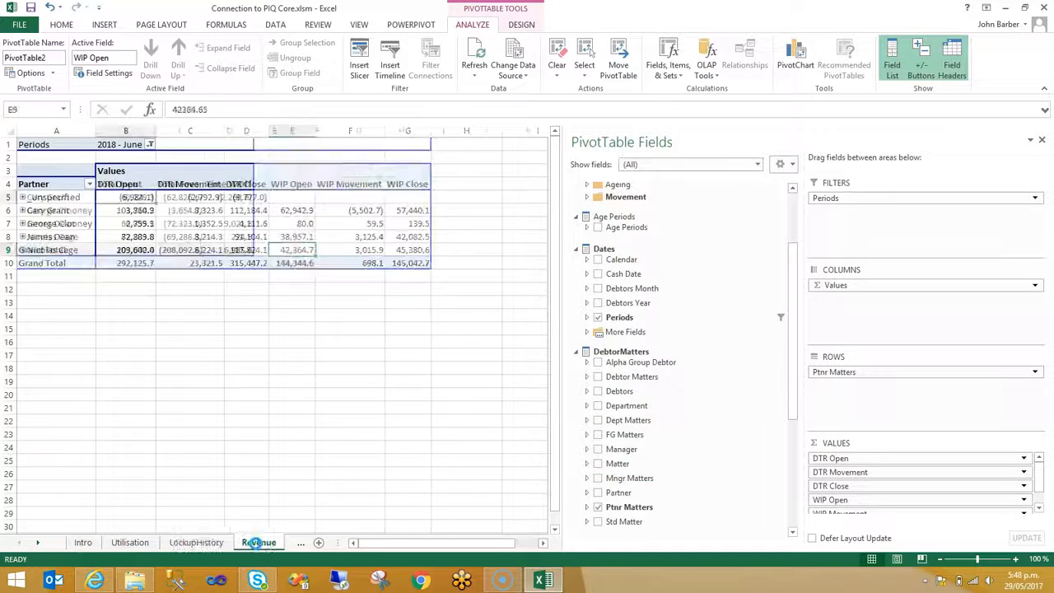
pyautogui.click(195, 237)
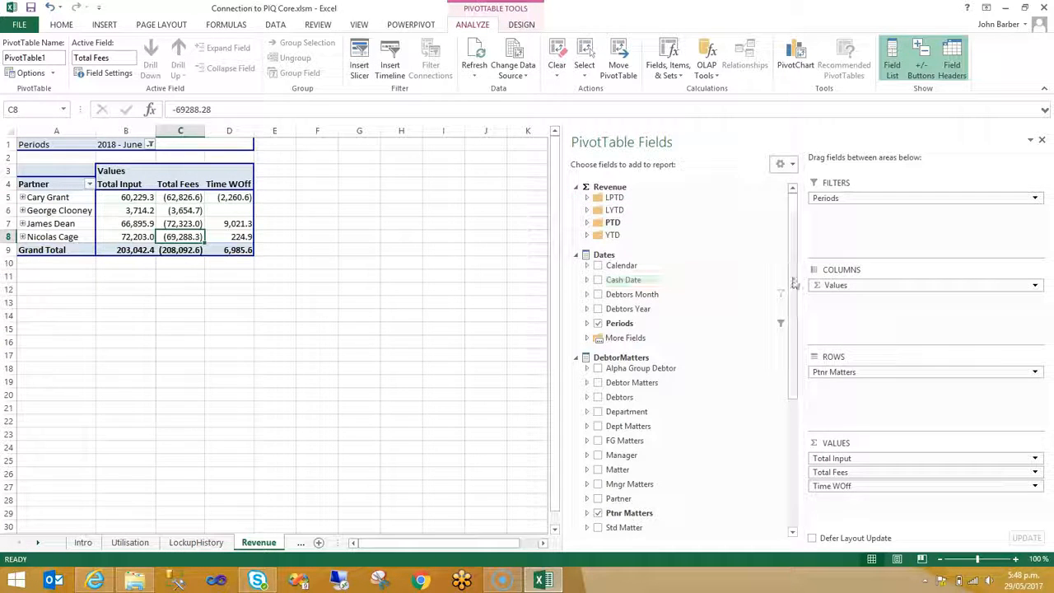
pyautogui.moveTo(795, 256)
pyautogui.mouseDown()
pyautogui.moveTo(795, 319)
pyautogui.moveTo(794, 248)
pyautogui.mouseUp()
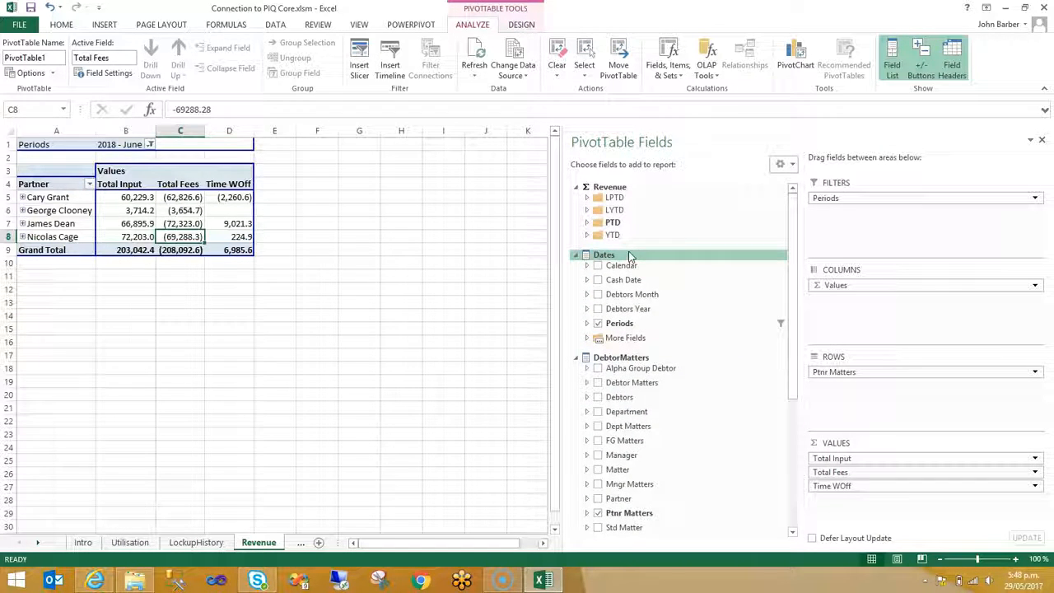
# Select cells alternately inside and outside the Revenue PivotTable to check when its field list is shown
pyautogui.click(348, 234)
pyautogui.click(196, 210)
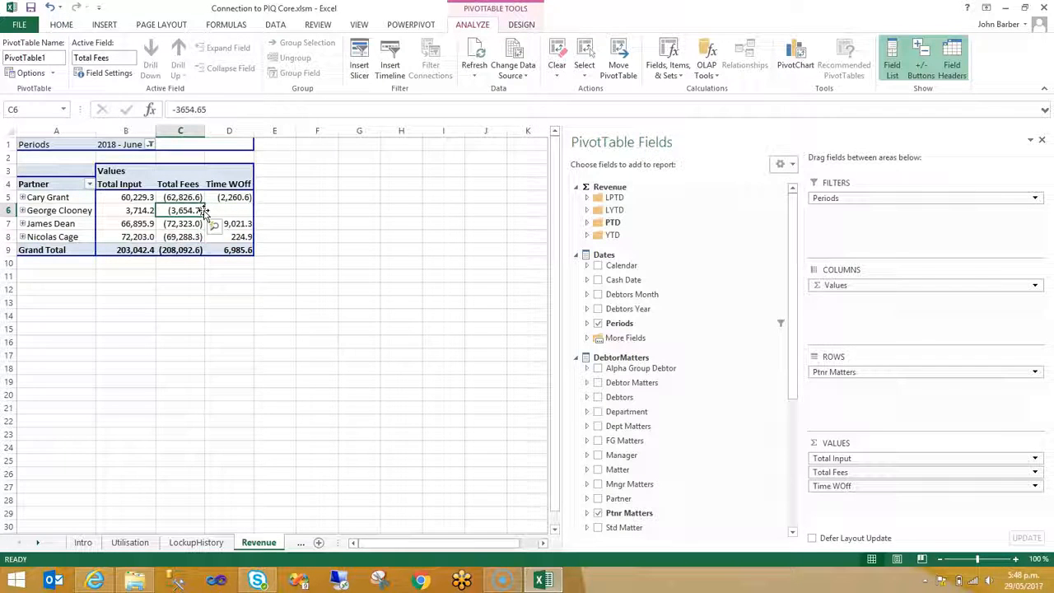
pyautogui.hotkey('ctrl', 'c')
pyautogui.click(311, 197)
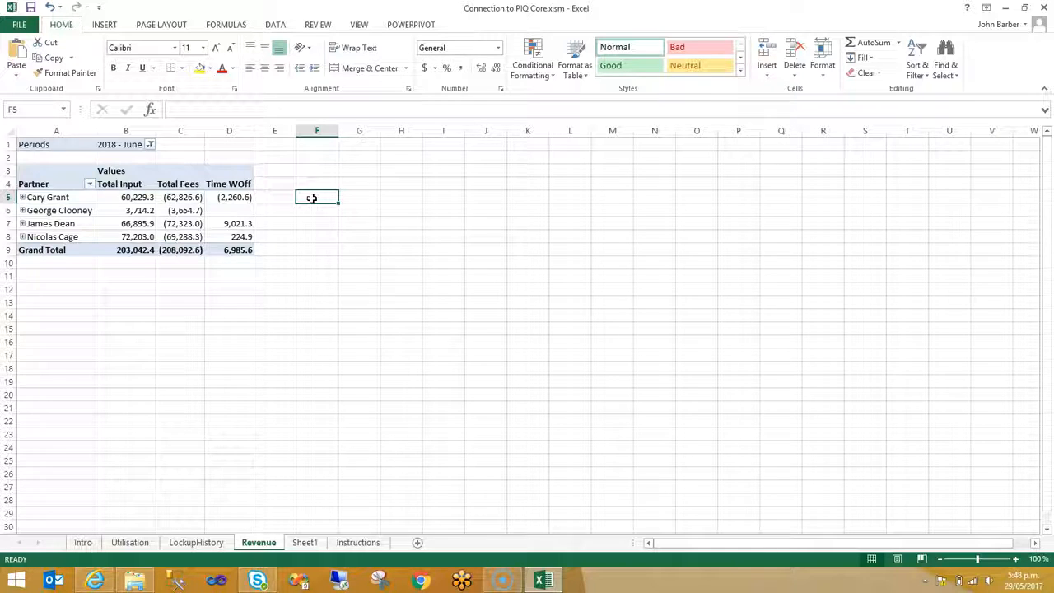
pyautogui.click(191, 211)
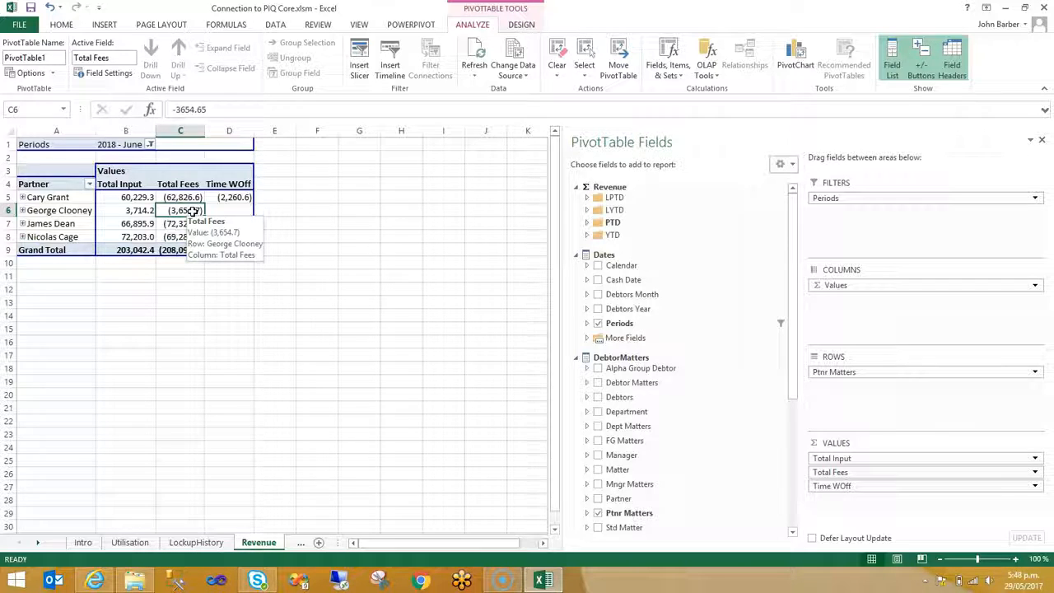
pyautogui.click(292, 226)
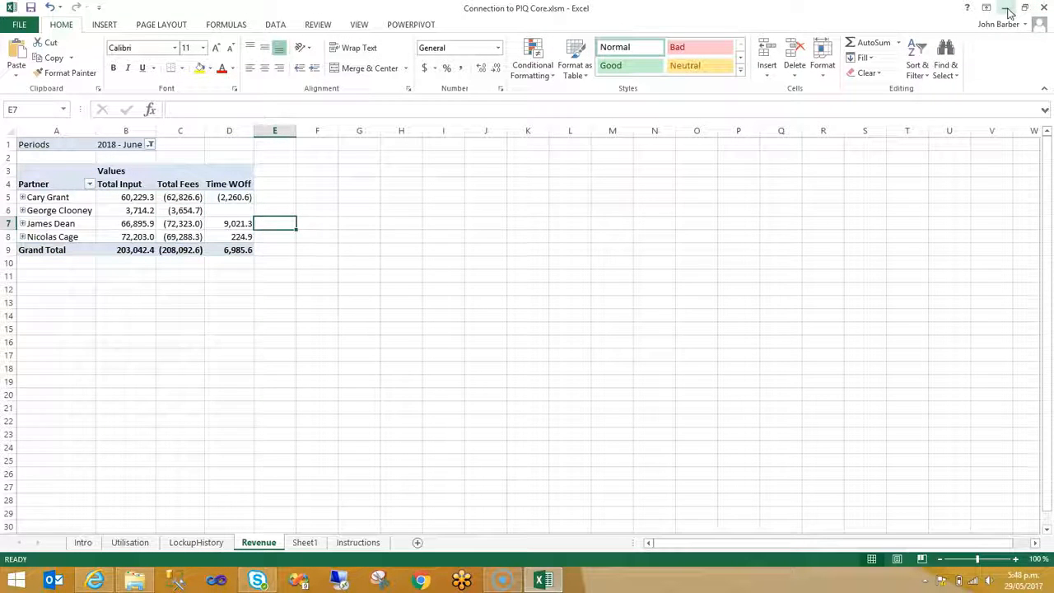
# Open the workbook Connection to PIQ Perspective.xlsm from the Excel folder and go to its Perspective report sheet
pyautogui.moveTo(1009, 11)
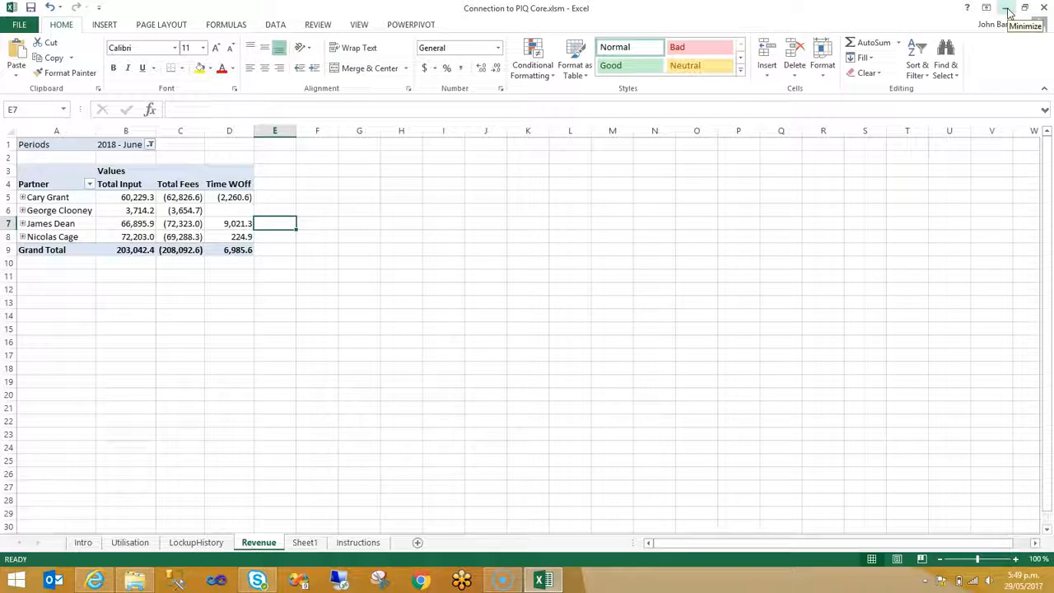
pyautogui.click(1009, 11)
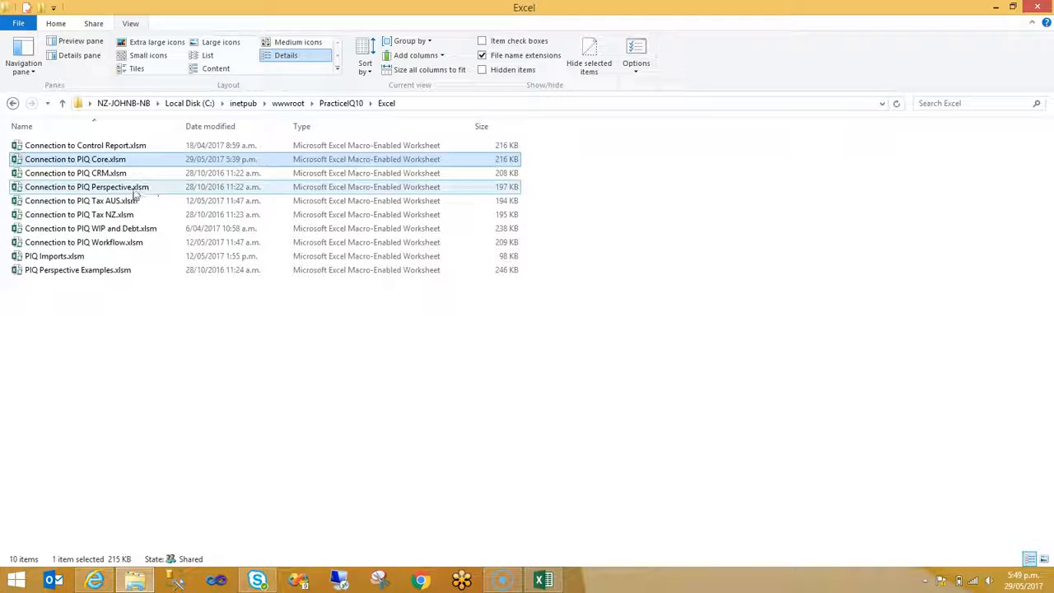
pyautogui.doubleClick(110, 187)
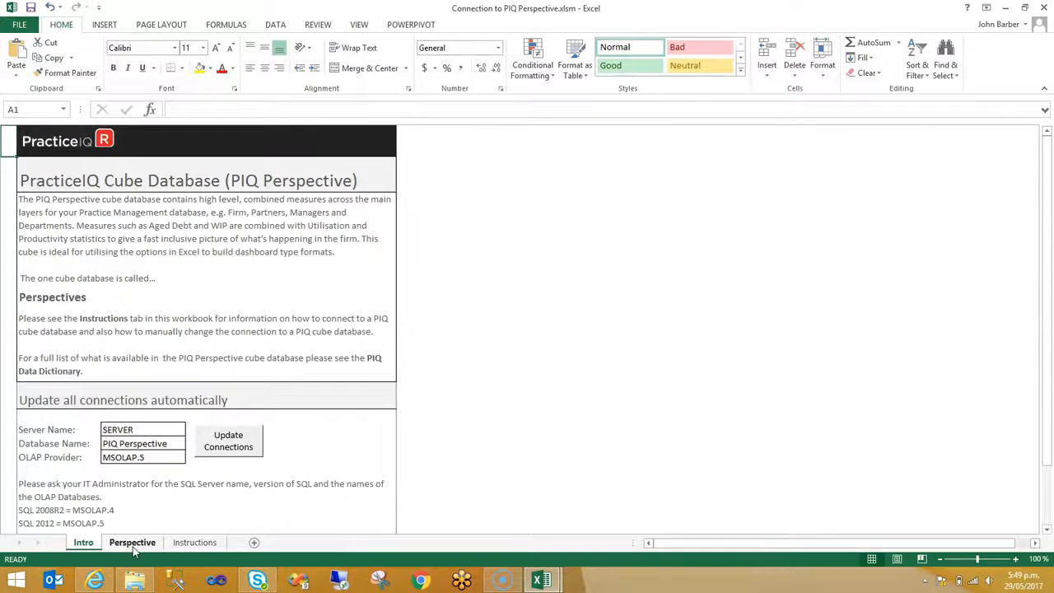
pyautogui.click(132, 543)
pyautogui.click(271, 236)
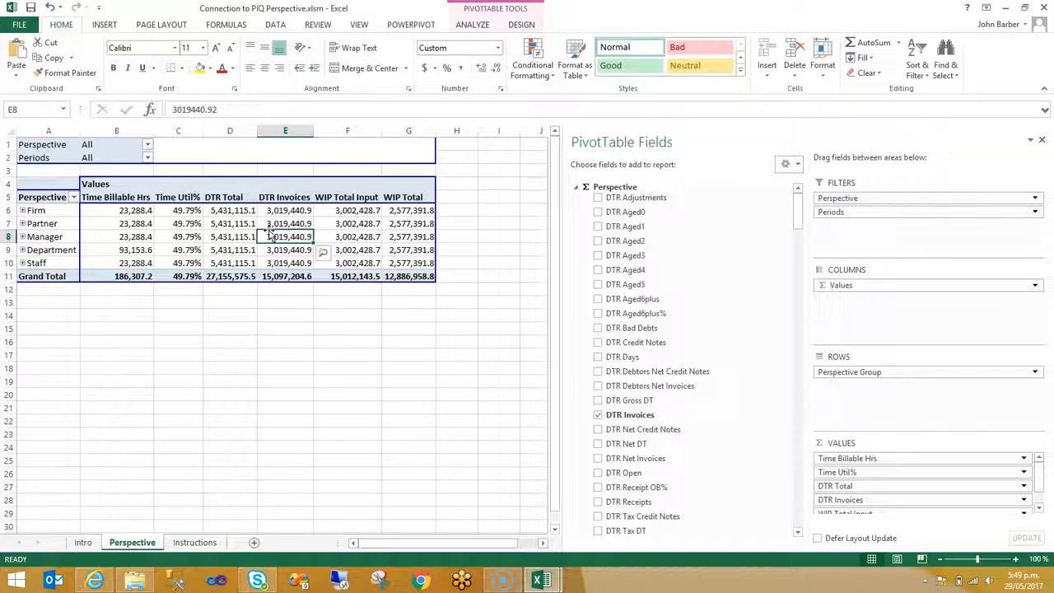
# Review the billable hours, utilisation, debtor and WIP measures across the Firm and Partner rows of the Perspective report
pyautogui.click(128, 211)
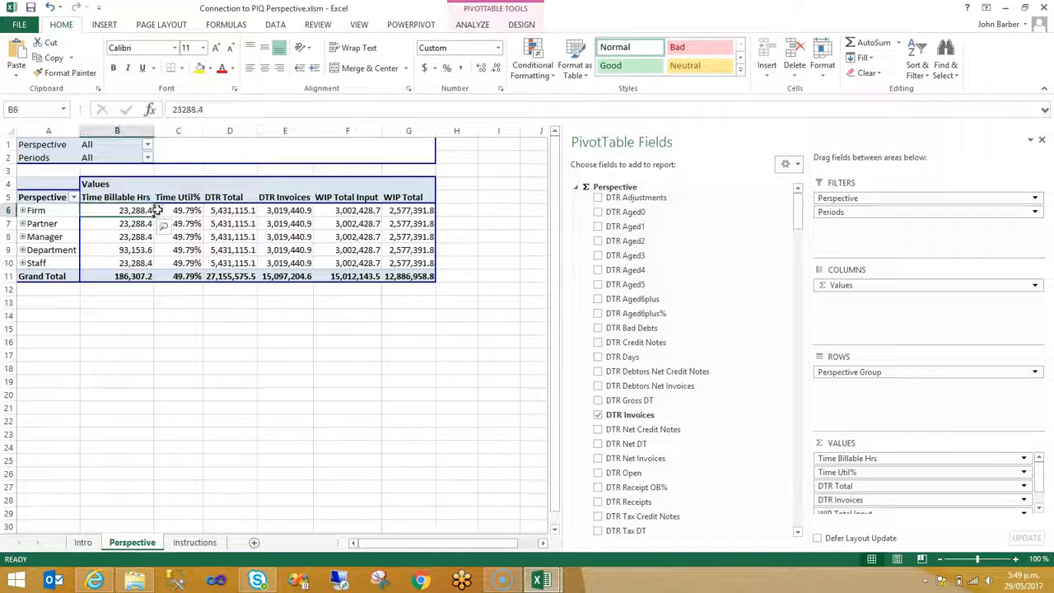
pyautogui.click(190, 210)
pyautogui.click(222, 211)
pyautogui.click(283, 211)
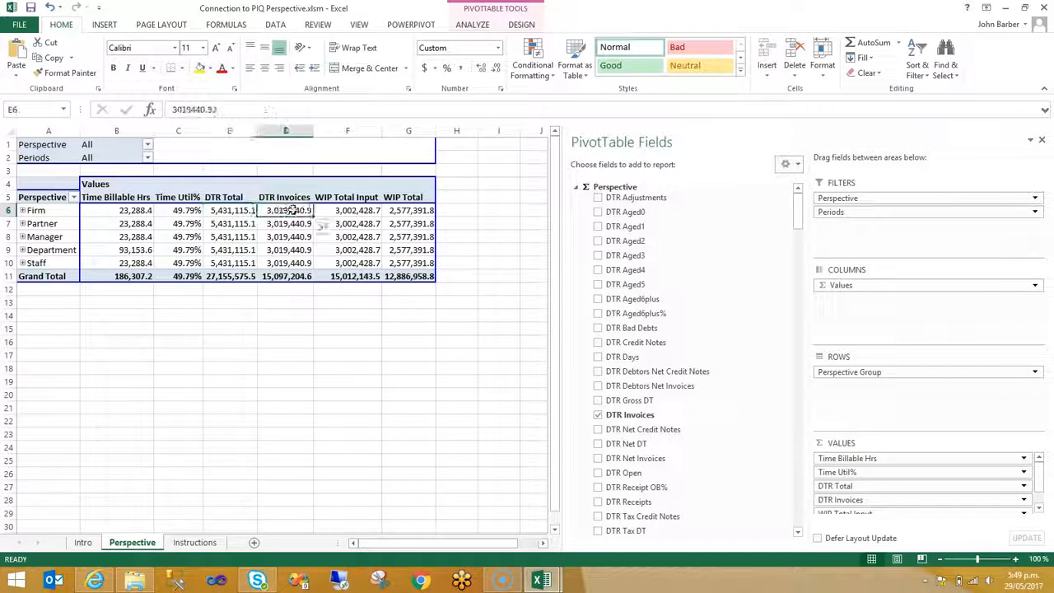
pyautogui.click(340, 211)
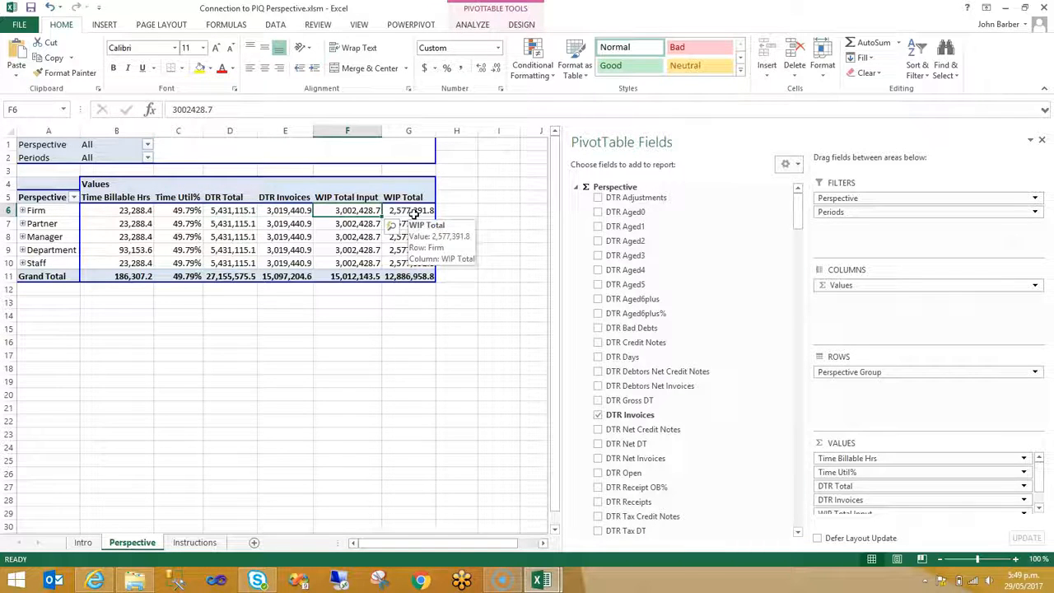
pyautogui.moveTo(148, 211); pyautogui.dragTo(394, 212)
pyautogui.moveTo(127, 224); pyautogui.dragTo(404, 227)
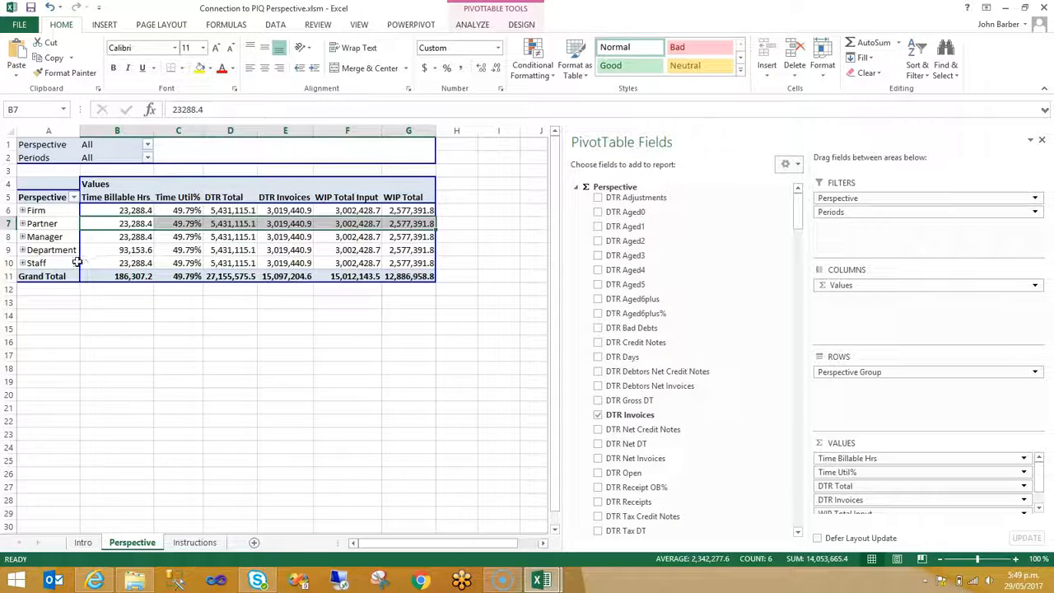
# Try to expand the Partner group in the Perspective PivotTable
pyautogui.click(22, 223)
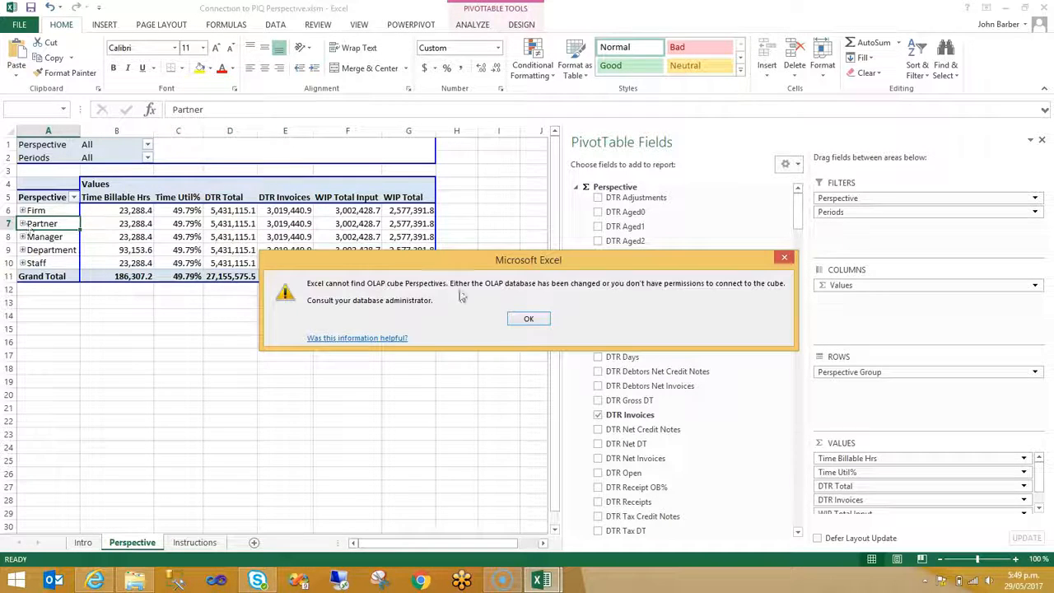
pyautogui.click(528, 319)
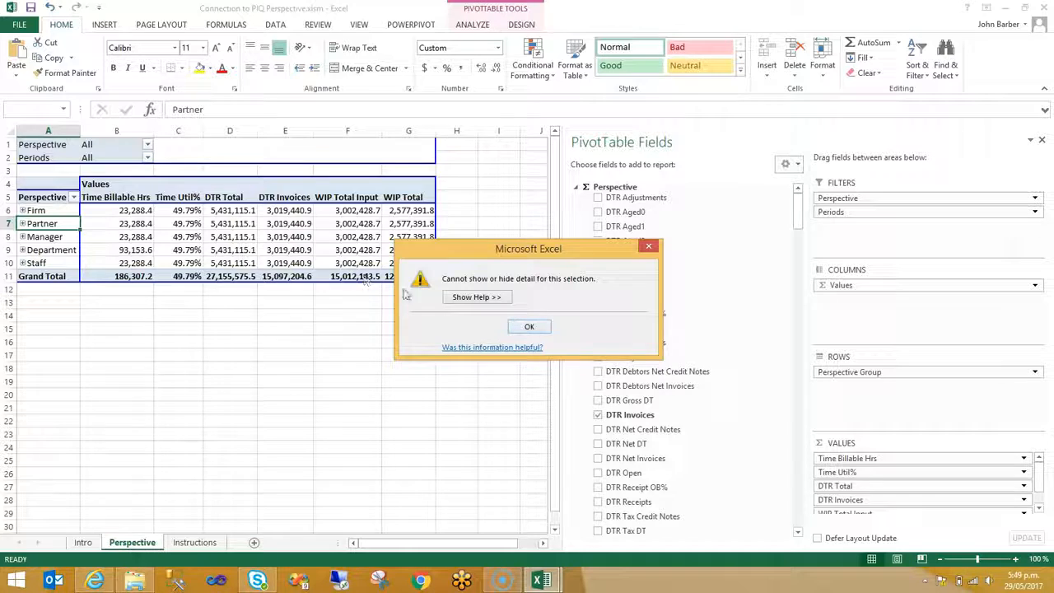
pyautogui.click(648, 246)
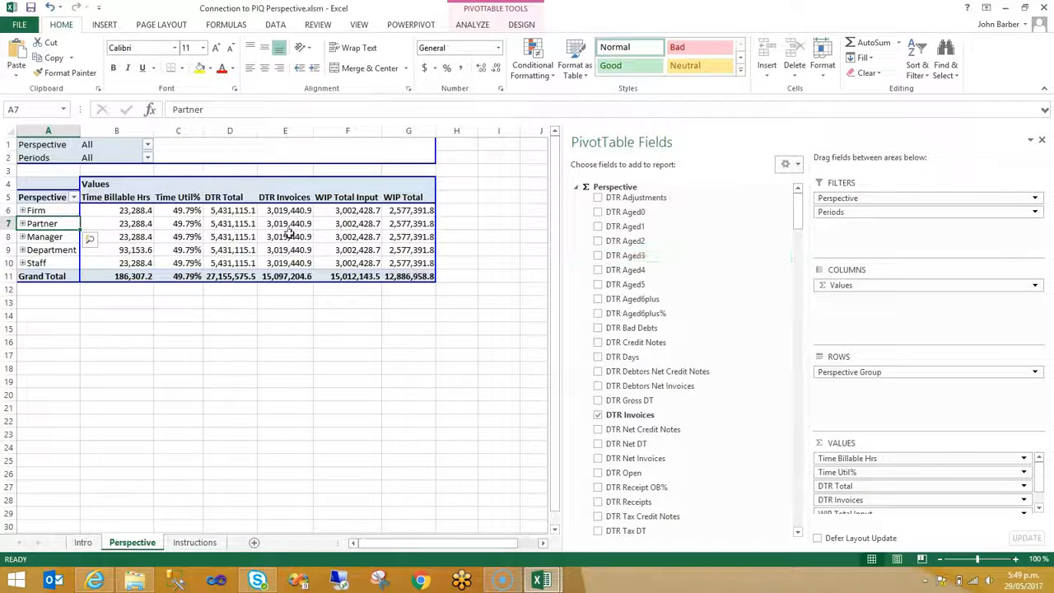
# Set the Server Name on the Intro sheet to nz-johnb-nb and update the workbook's cube connections
pyautogui.click(83, 542)
pyautogui.click(154, 429)
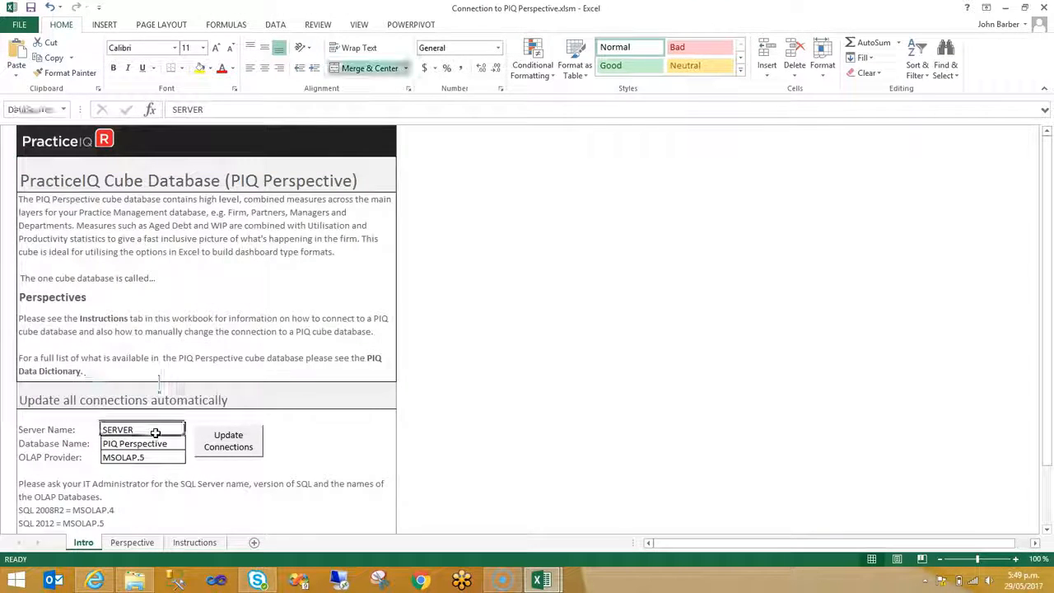
pyautogui.doubleClick(153, 429)
pyautogui.moveTo(153, 429); pyautogui.dragTo(83, 428)
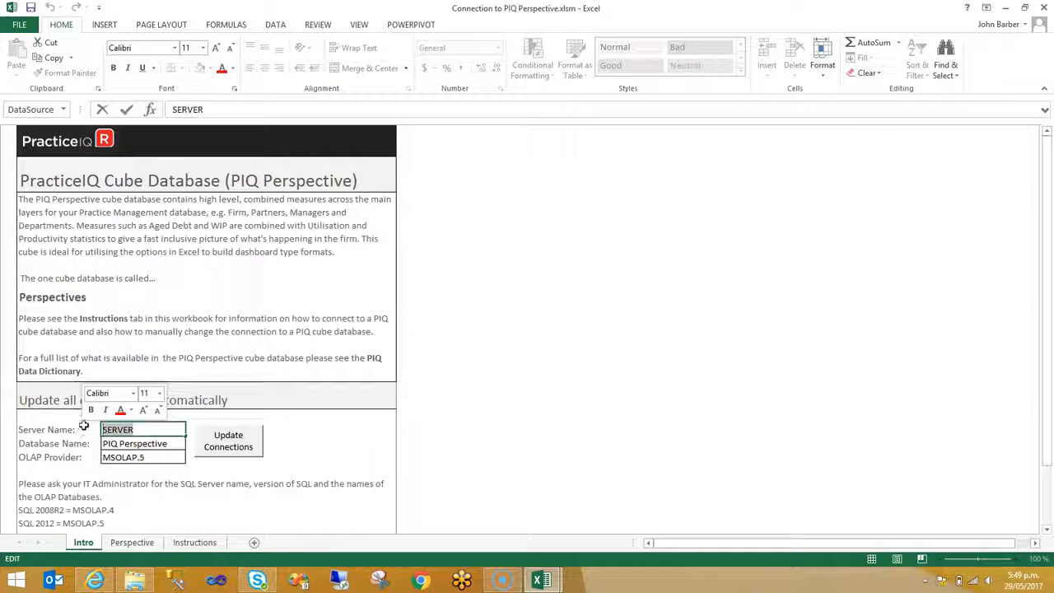
pyautogui.write('nz-johnb-nb')
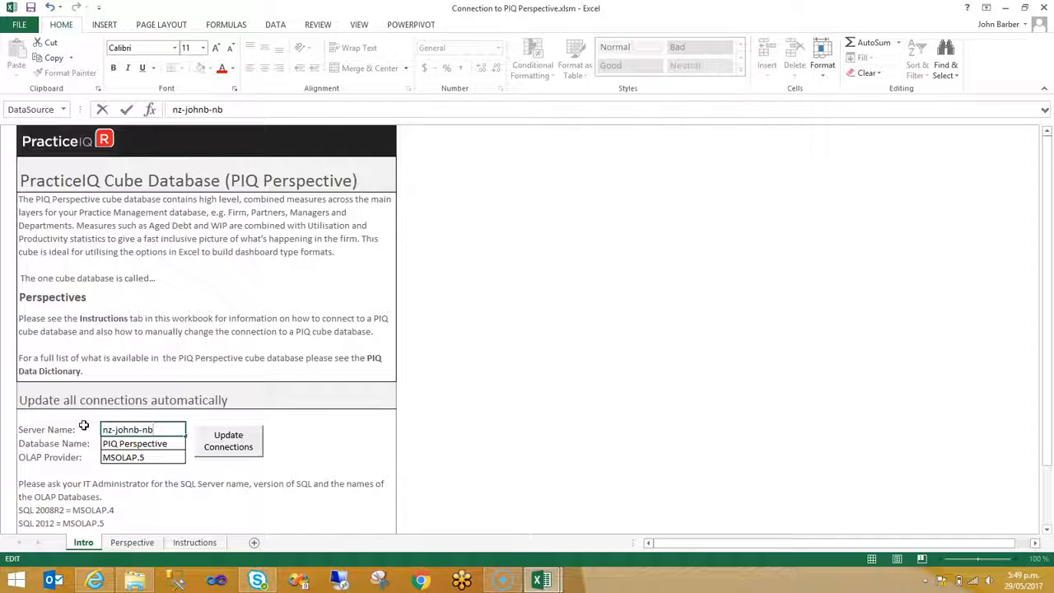
pyautogui.click(229, 444)
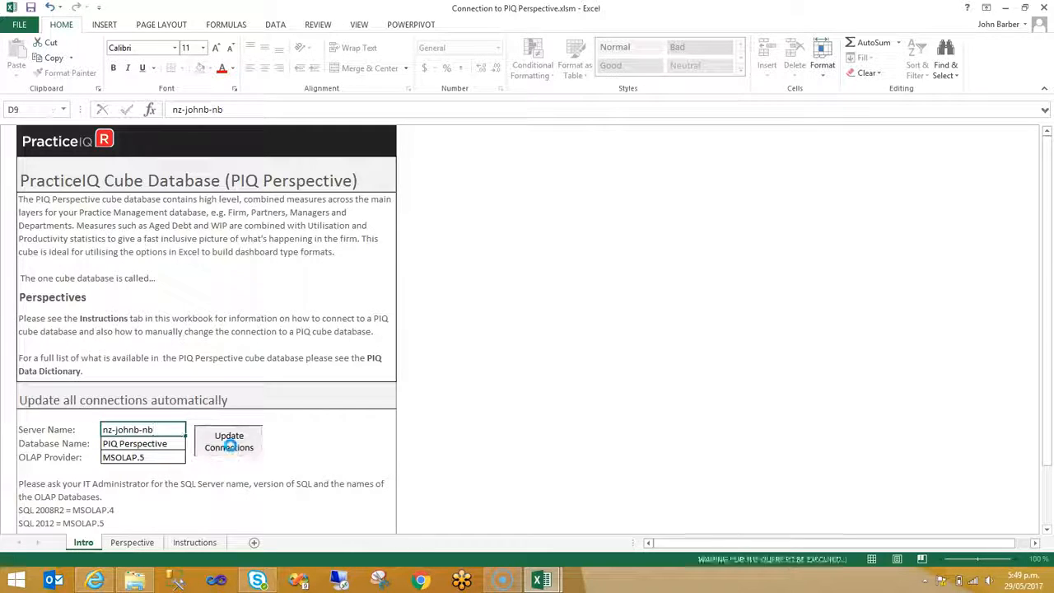
# Expand the Partner group on the Perspective sheet to examine the individual partners' measures, and collapse it again
pyautogui.click(142, 542)
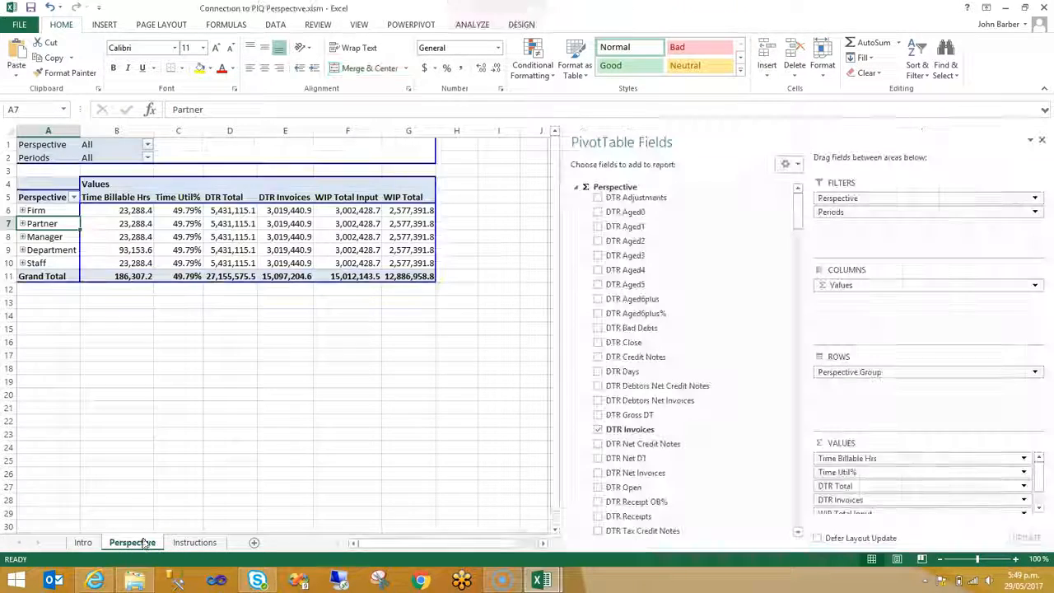
pyautogui.click(218, 236)
pyautogui.click(147, 145)
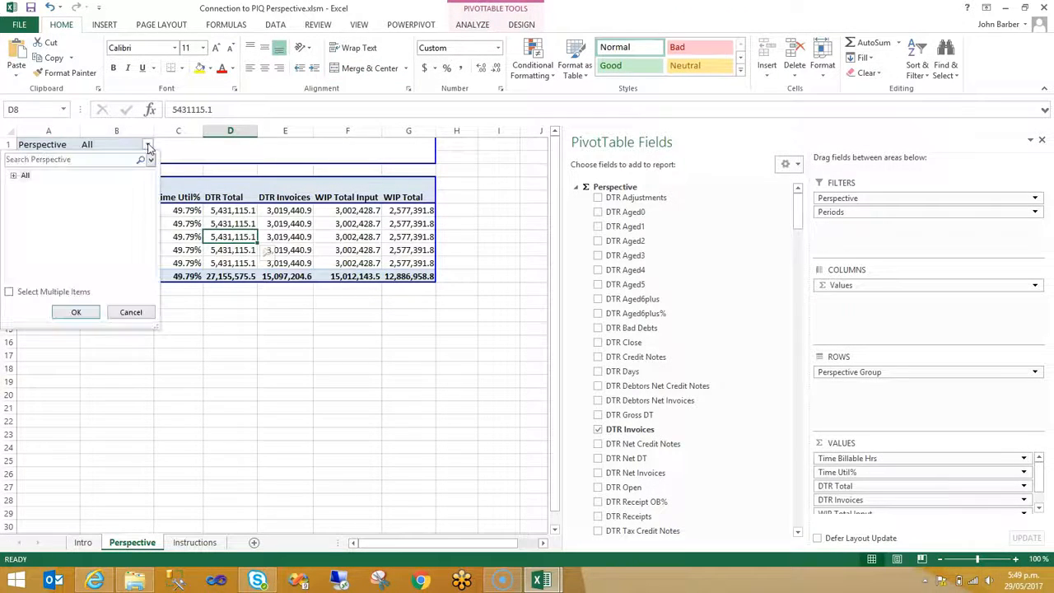
pyautogui.click(149, 146)
pyautogui.click(142, 224)
pyautogui.click(23, 224)
pyautogui.click(287, 260)
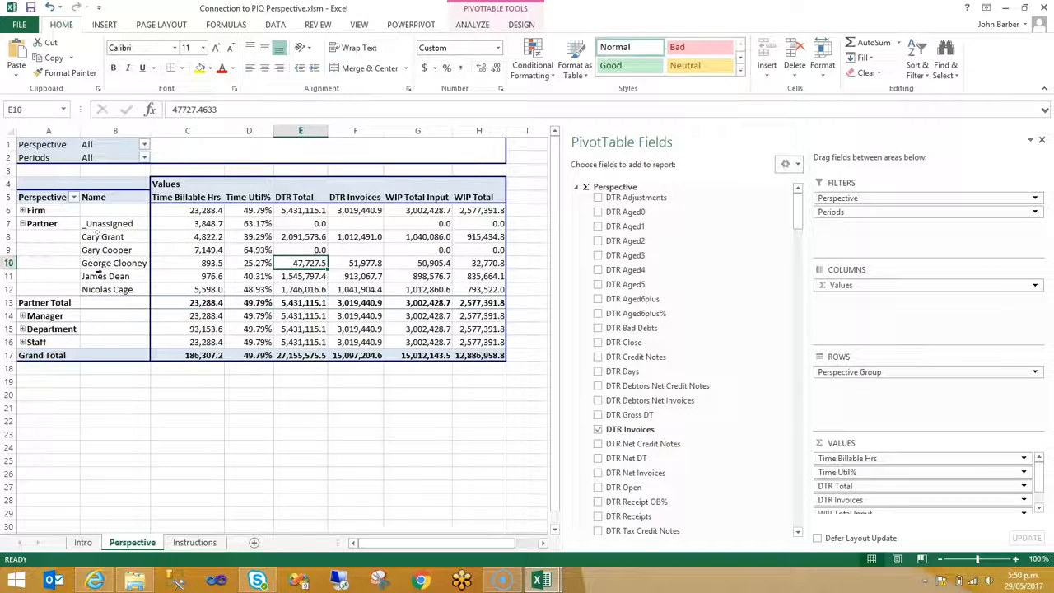
pyautogui.moveTo(172, 278); pyautogui.dragTo(484, 281)
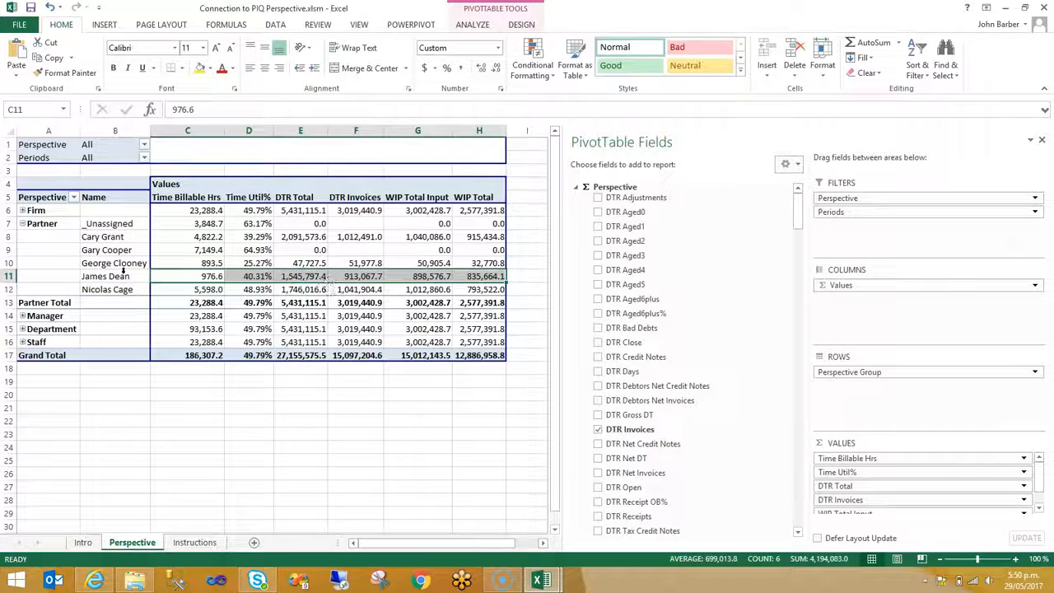
pyautogui.click(23, 224)
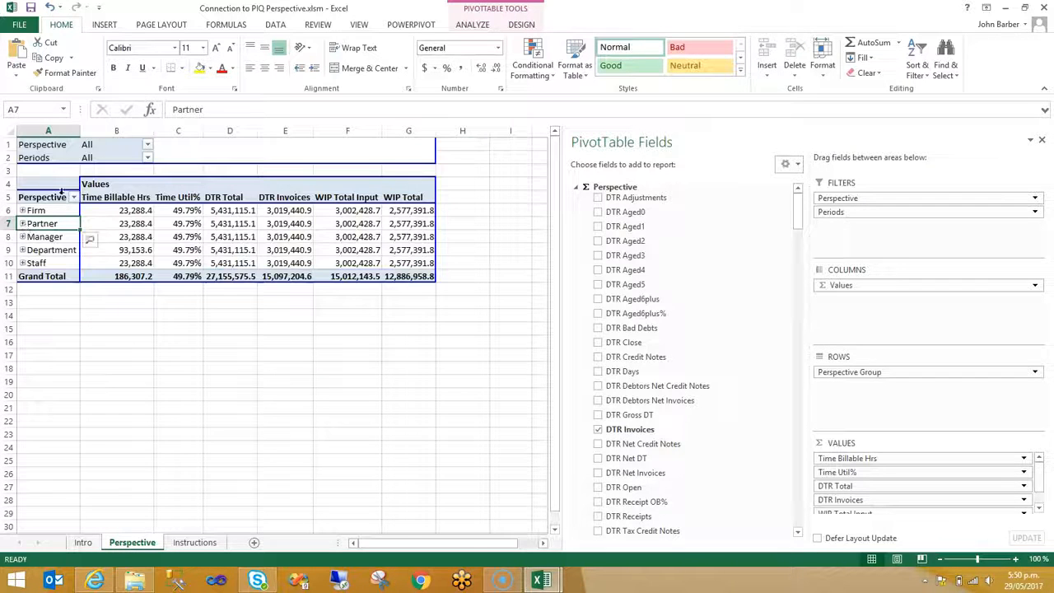
# Filter the Perspective PivotTable's Perspective field to Partner and expand the Partner group into individual names
pyautogui.click(147, 145)
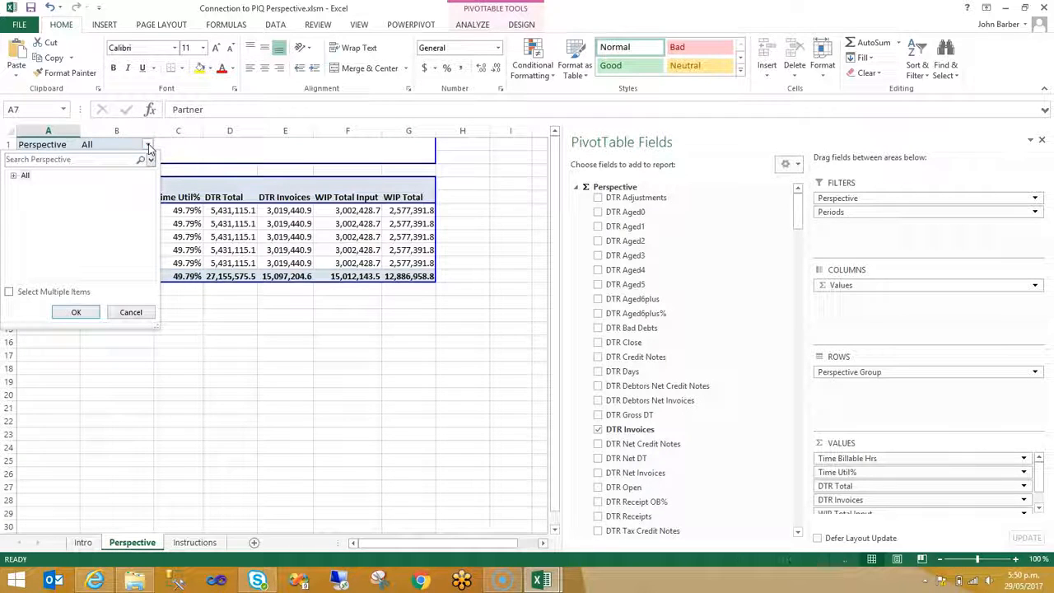
pyautogui.click(13, 176)
pyautogui.click(45, 198)
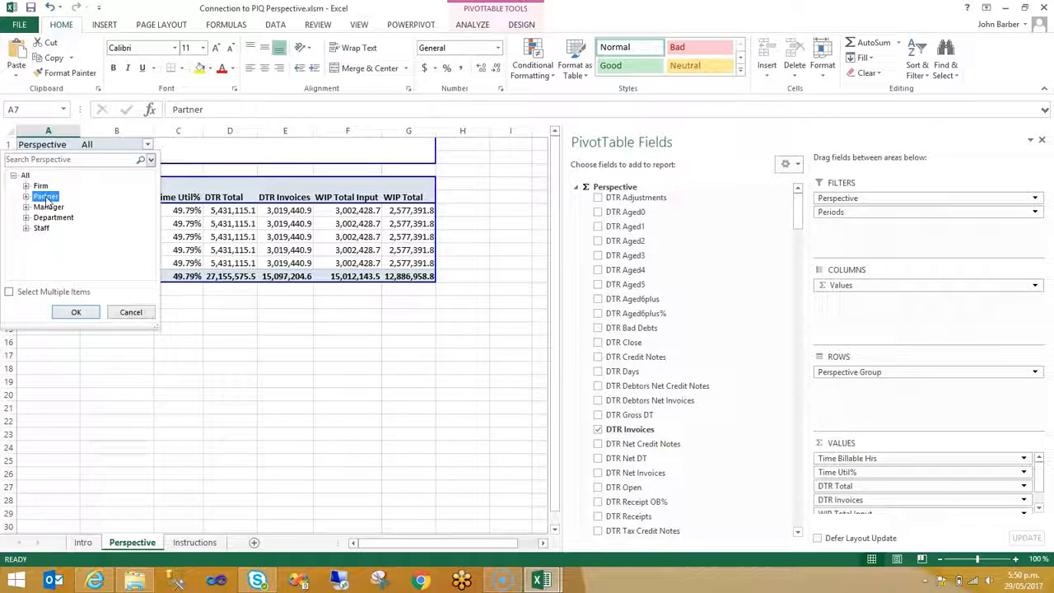
pyautogui.click(77, 311)
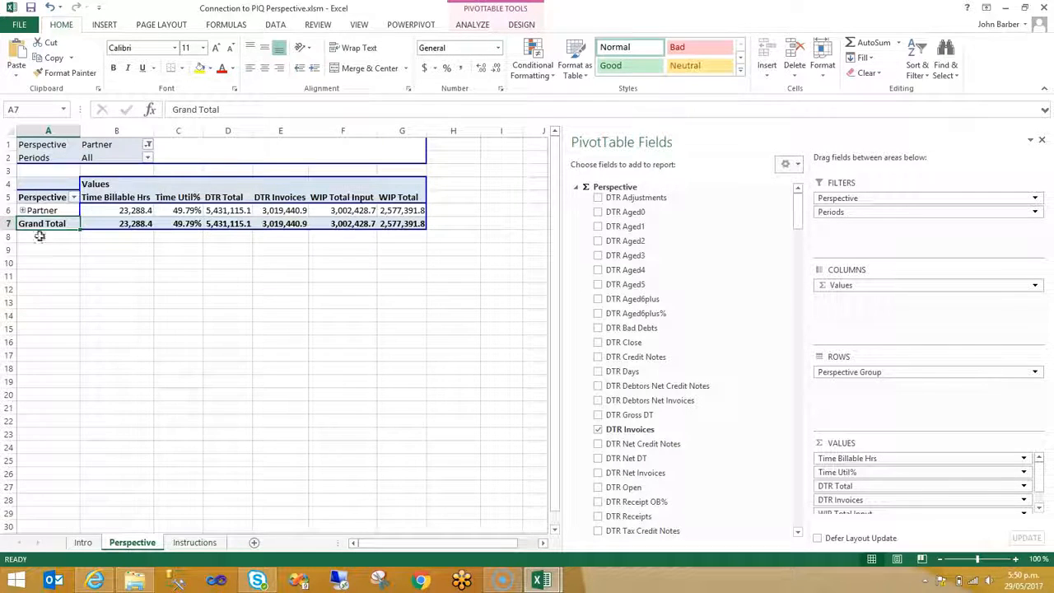
pyautogui.click(22, 210)
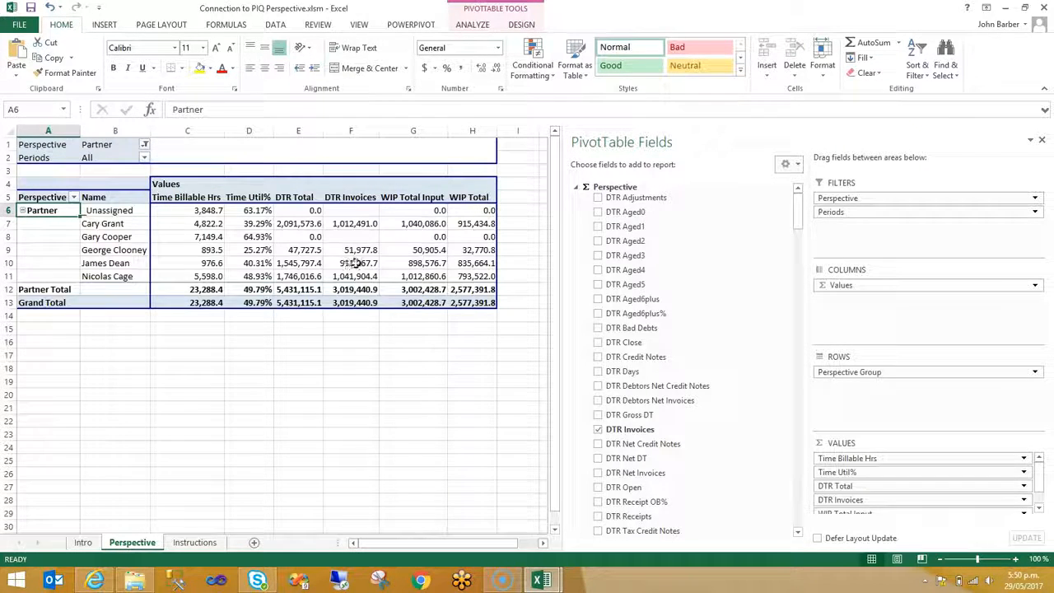
# Examine the debtor, time and WIP measures available in the Perspective cube alongside the partner-level figures
pyautogui.click(354, 263)
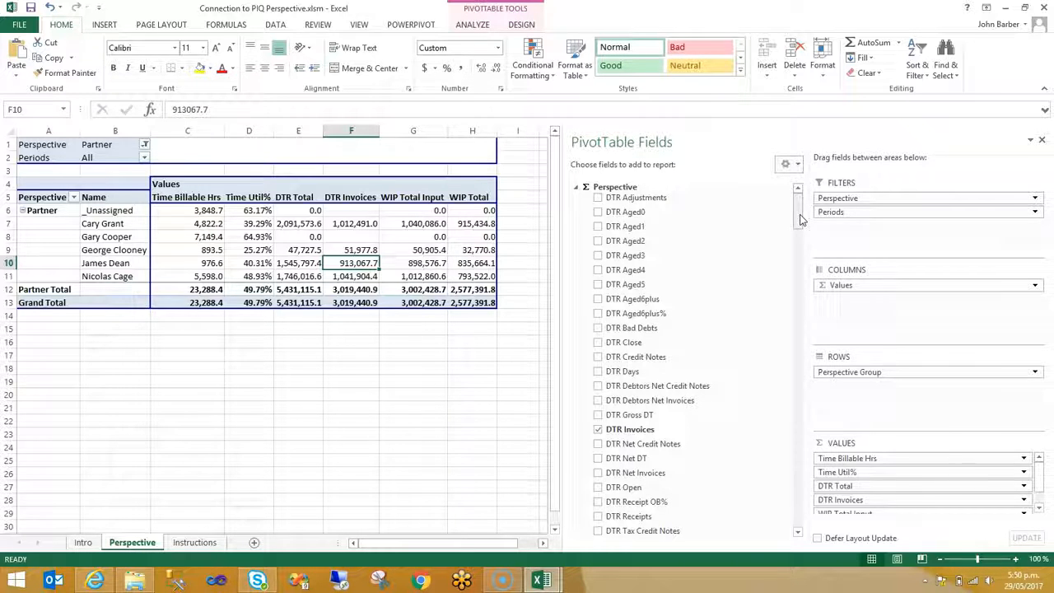
pyautogui.moveTo(800, 218); pyautogui.dragTo(809, 395)
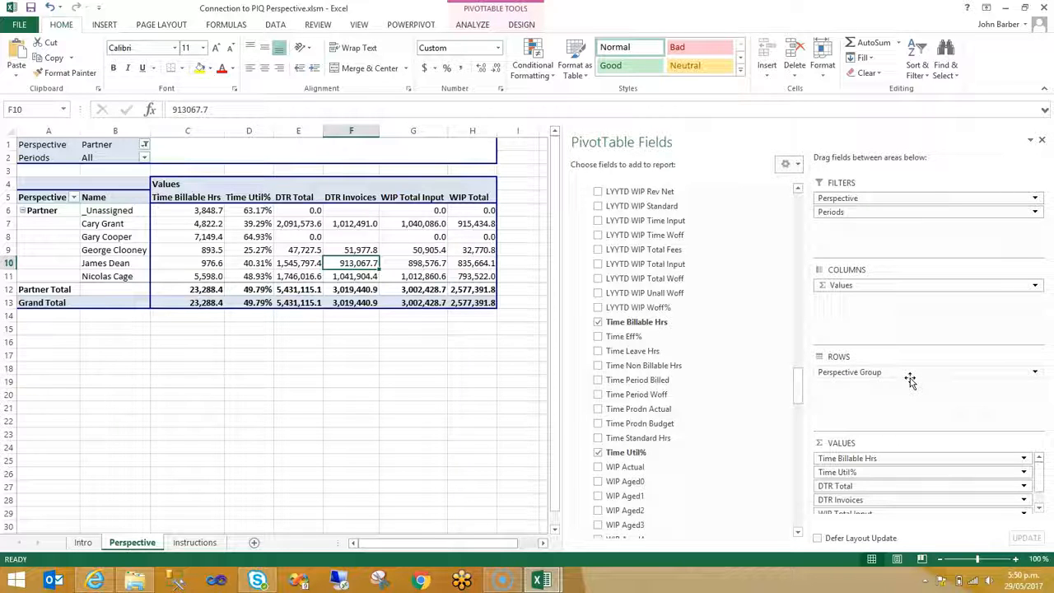
pyautogui.moveTo(910, 379); pyautogui.dragTo(663, 387)
pyautogui.scroll(-1, 665, 393)
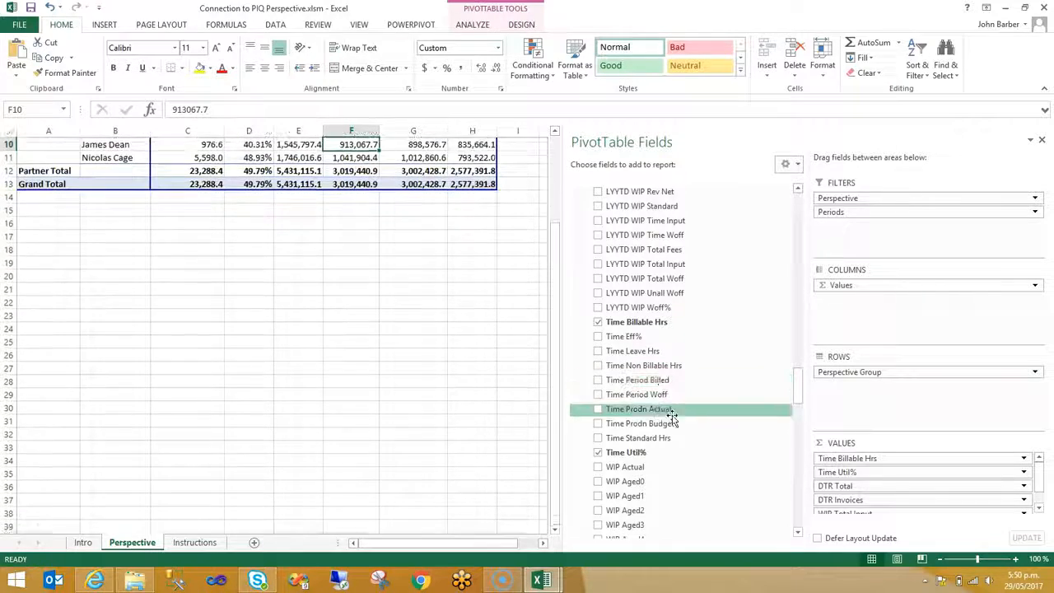
pyautogui.moveTo(796, 400); pyautogui.dragTo(795, 197)
pyautogui.click(437, 274)
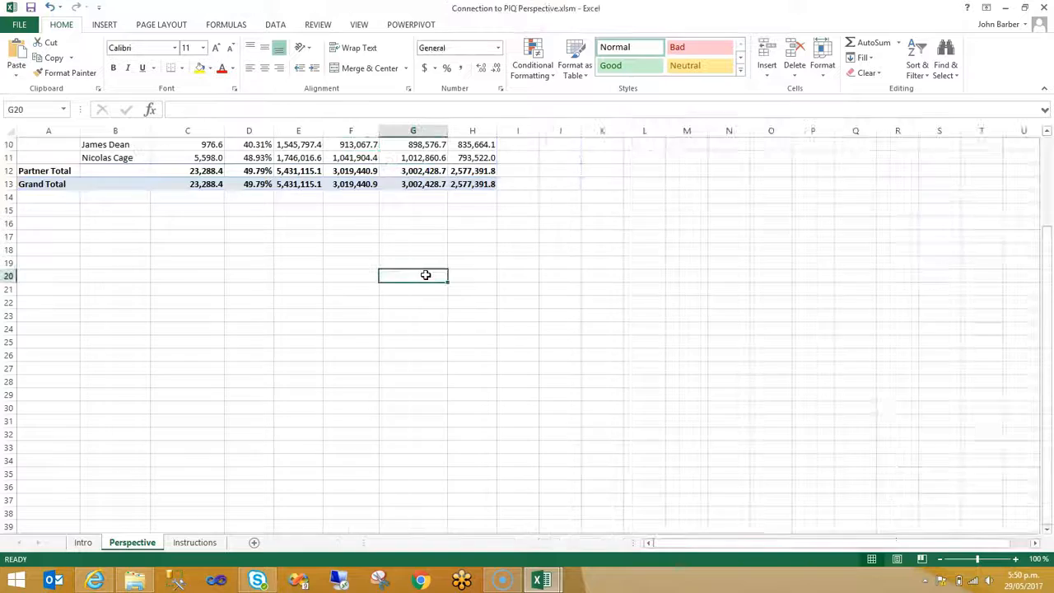
pyautogui.scroll(3, 426, 275)
pyautogui.click(295, 236)
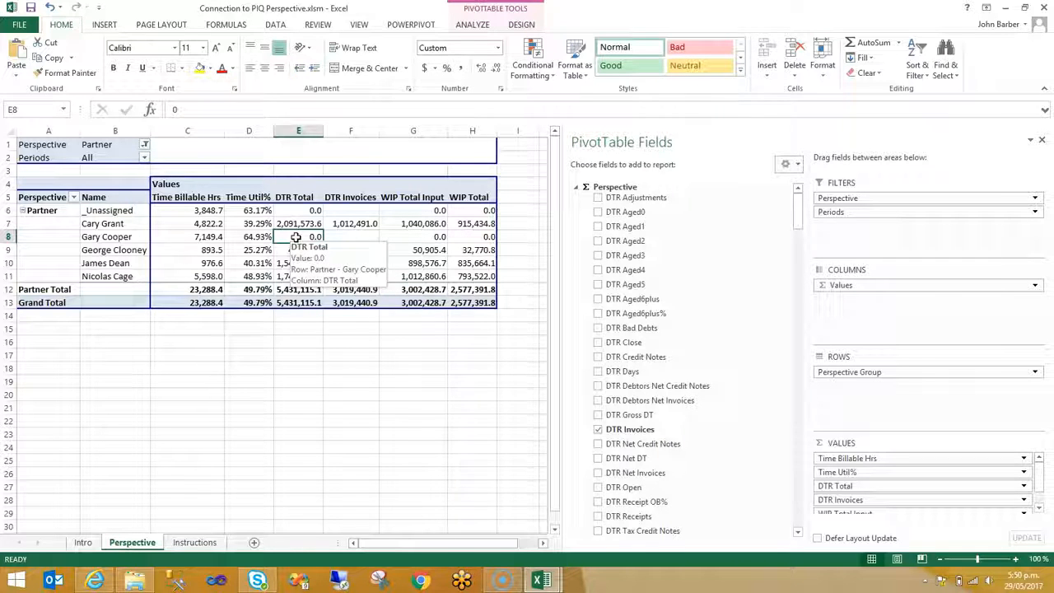
# Open the workbook Connection to PIQ Workflow.xlsm from the Excel folder and check the connection settings on its Intro sheet
pyautogui.click(1005, 8)
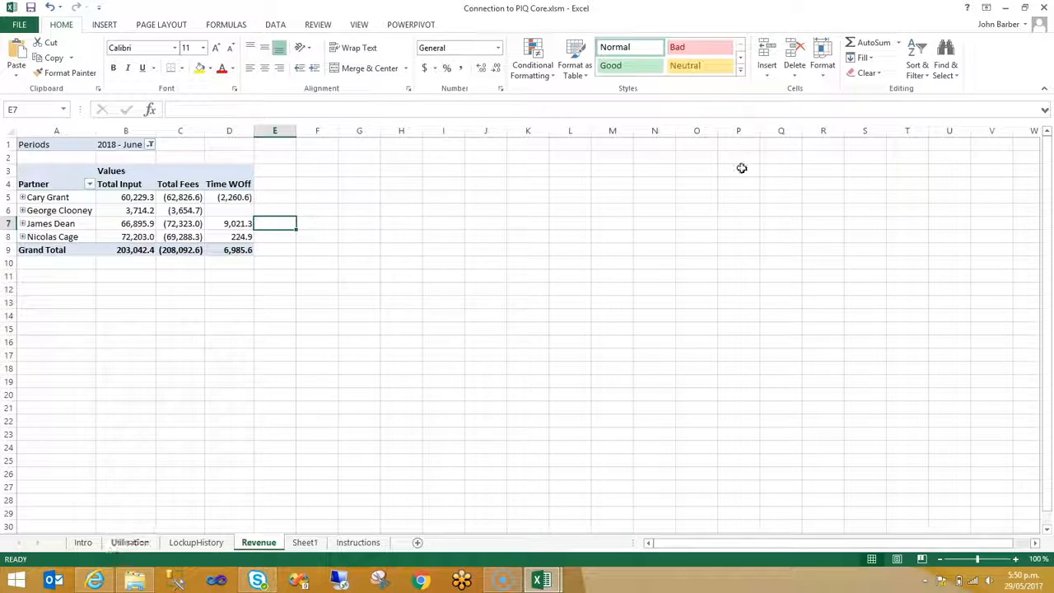
pyautogui.click(1005, 8)
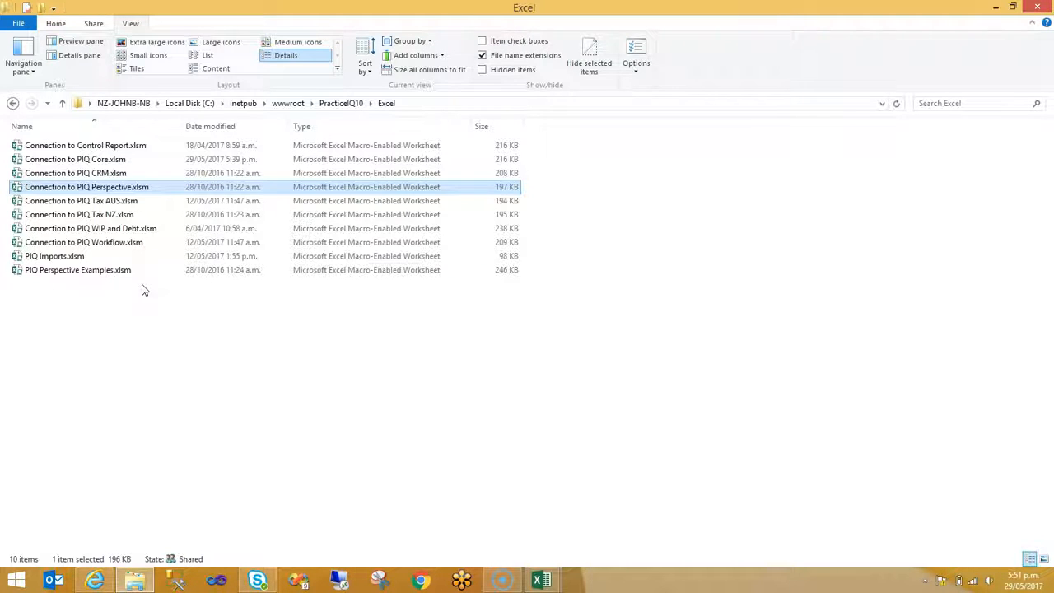
pyautogui.doubleClick(94, 244)
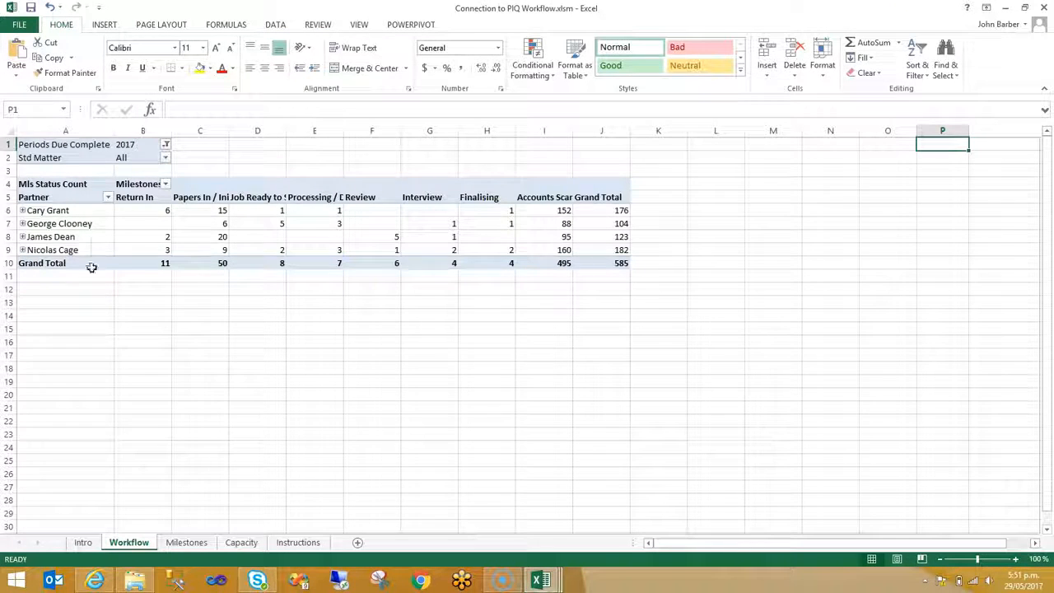
pyautogui.click(91, 545)
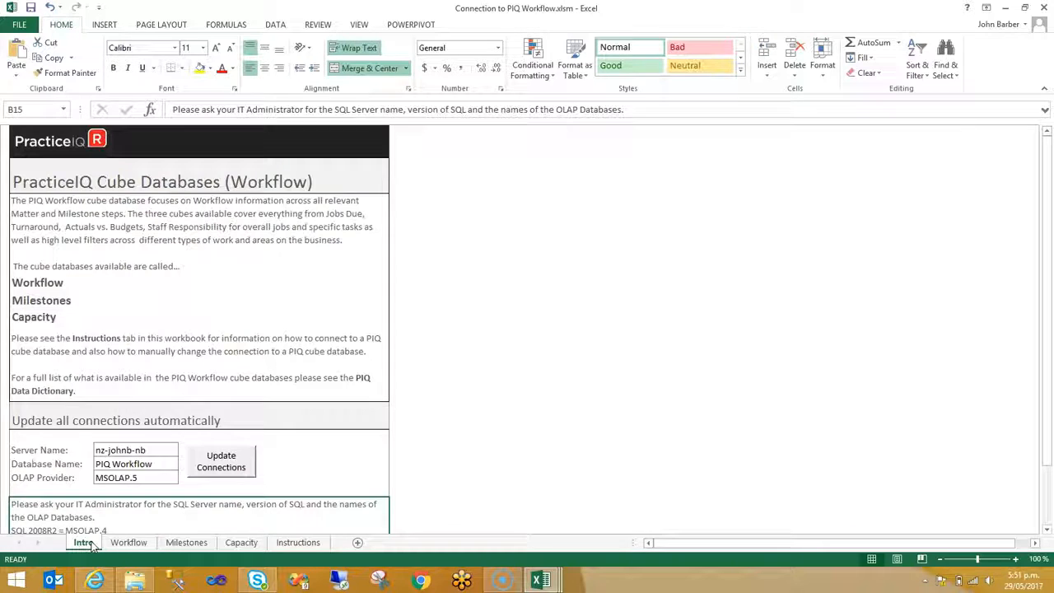
pyautogui.click(128, 542)
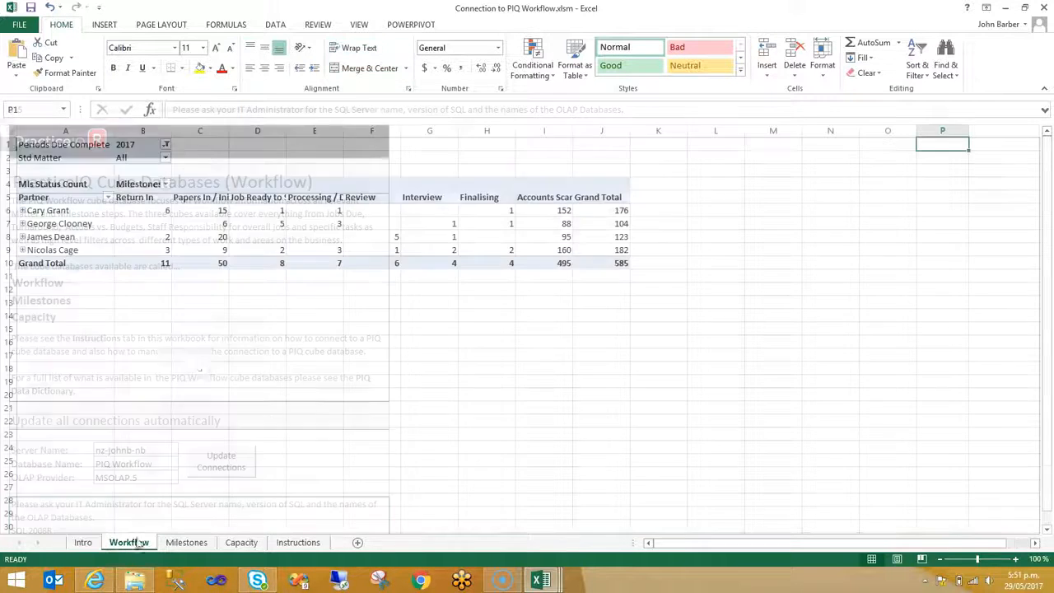
# Examine the Workflow PivotTable's available fields and its Periods Due Complete and Std Matter filters
pyautogui.click(221, 223)
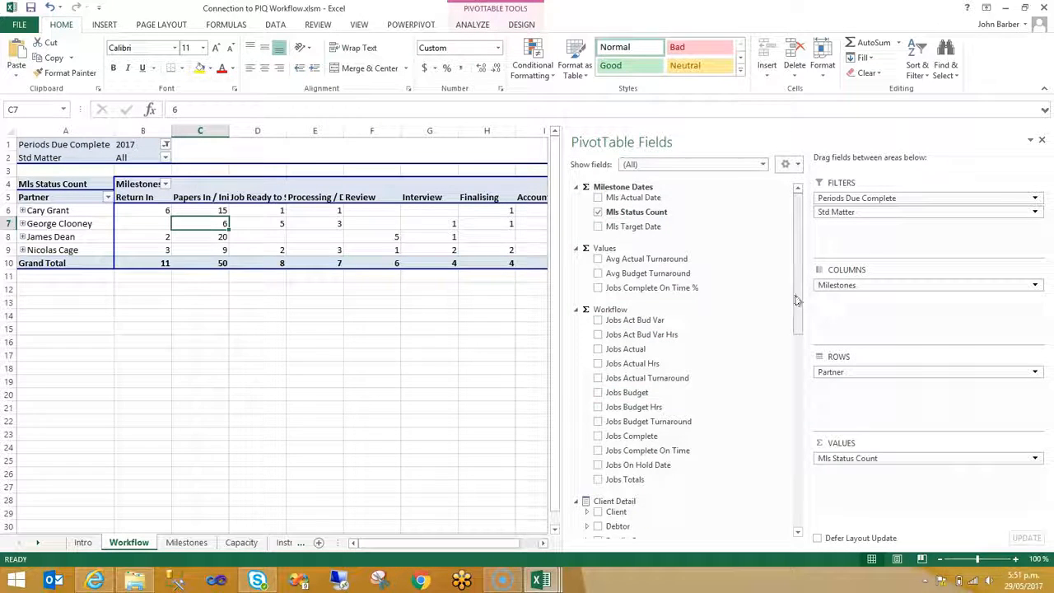
pyautogui.moveTo(796, 300); pyautogui.dragTo(797, 415)
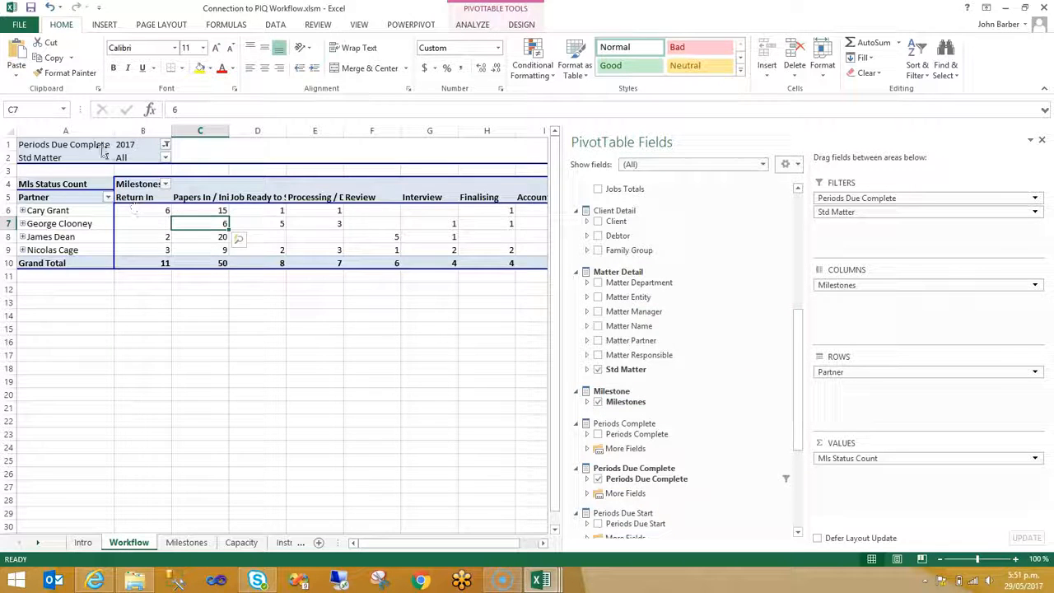
pyautogui.click(136, 145)
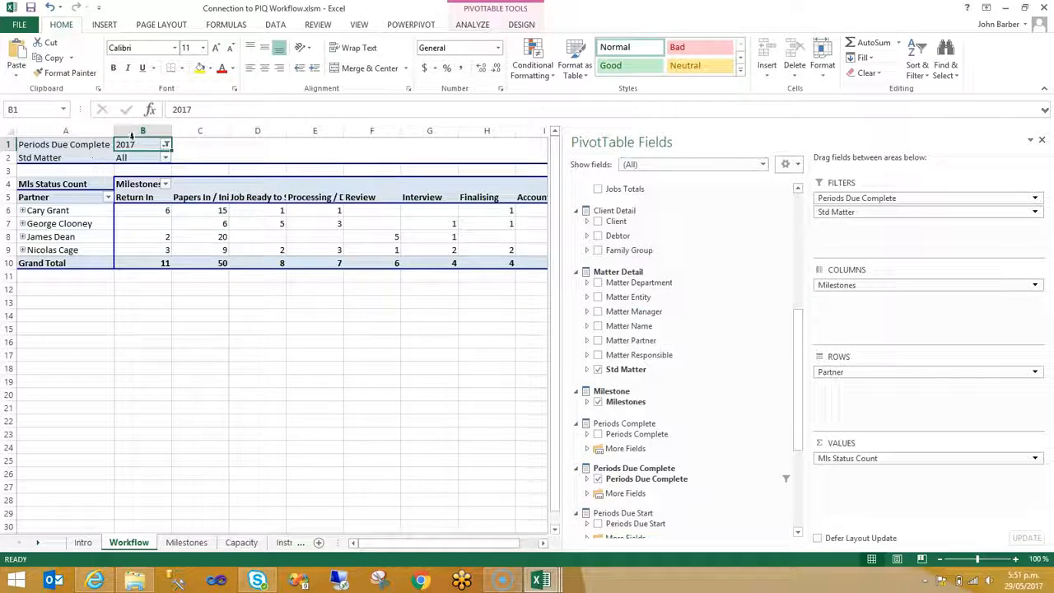
pyautogui.click(131, 158)
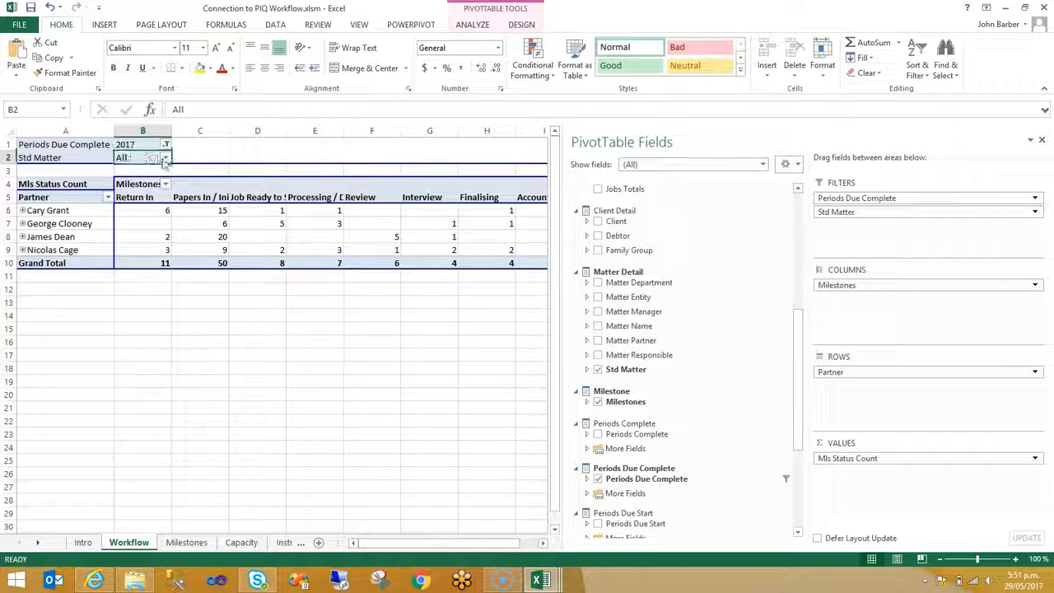
# Look through the items of the Std Matter filter and keep it set to All
pyautogui.click(166, 158)
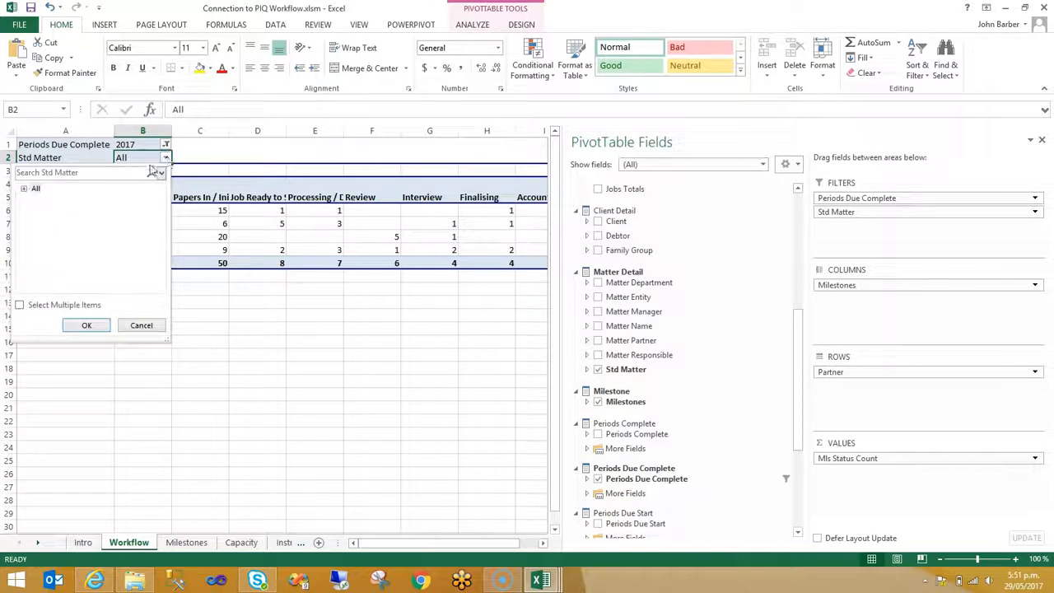
pyautogui.click(25, 190)
pyautogui.click(25, 189)
pyautogui.click(88, 326)
# Review the milestone status counts per partner, from Return In through Job Ready, on the Workflow sheet
pyautogui.click(140, 223)
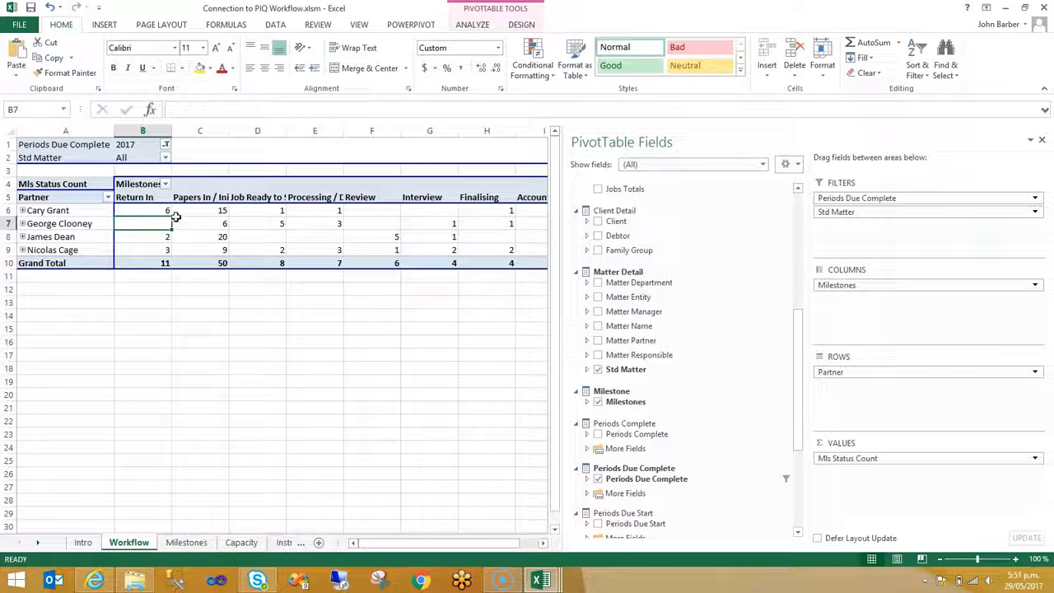
pyautogui.moveTo(198, 212)
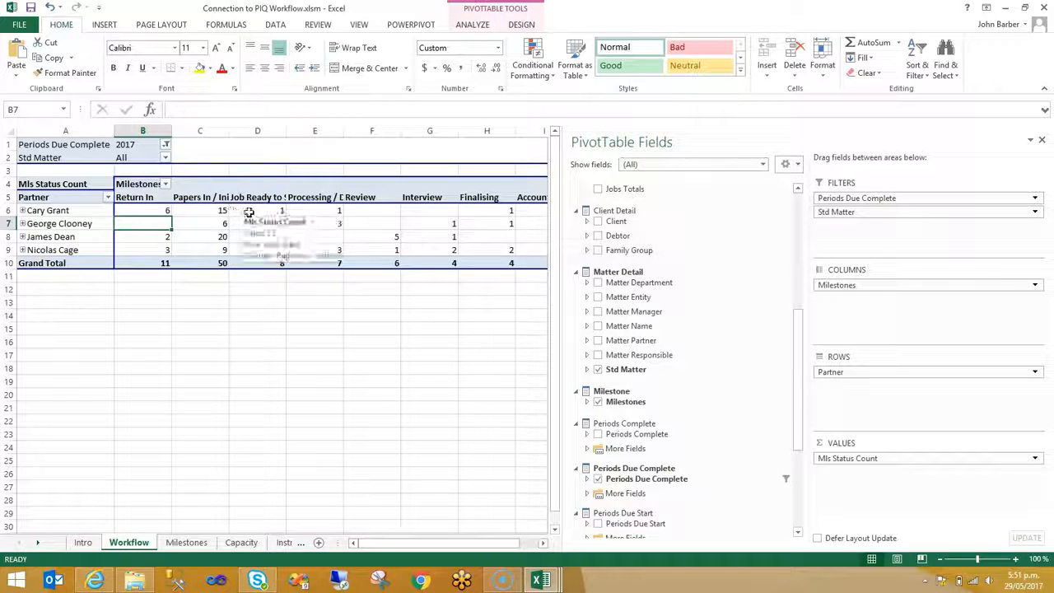
pyautogui.click(250, 211)
pyautogui.click(163, 212)
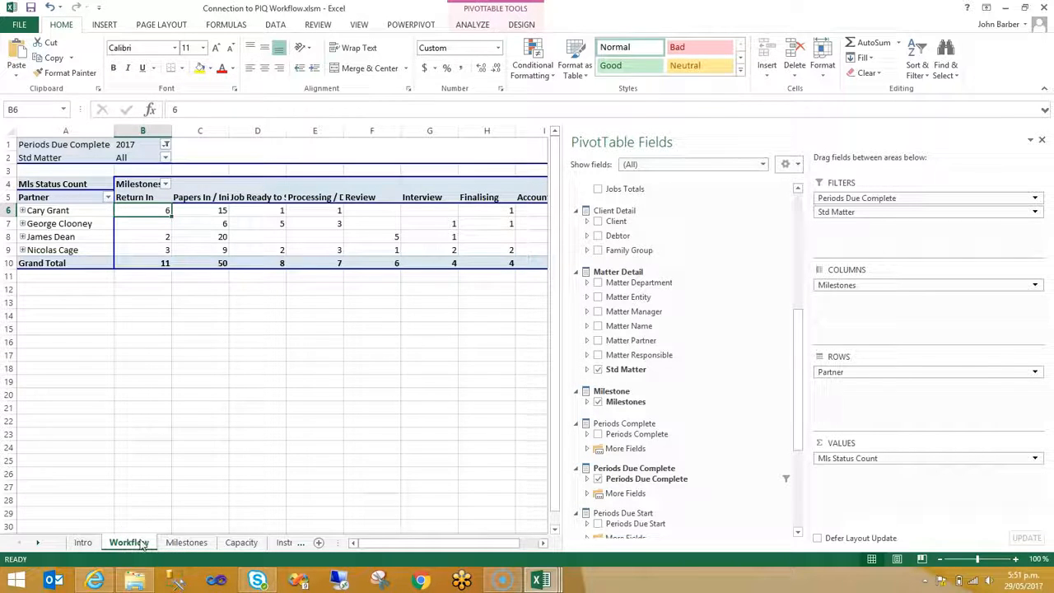
# Review the Milestones and Capacity reports in the Workflow workbook and return to the Workflow sheet
pyautogui.click(185, 543)
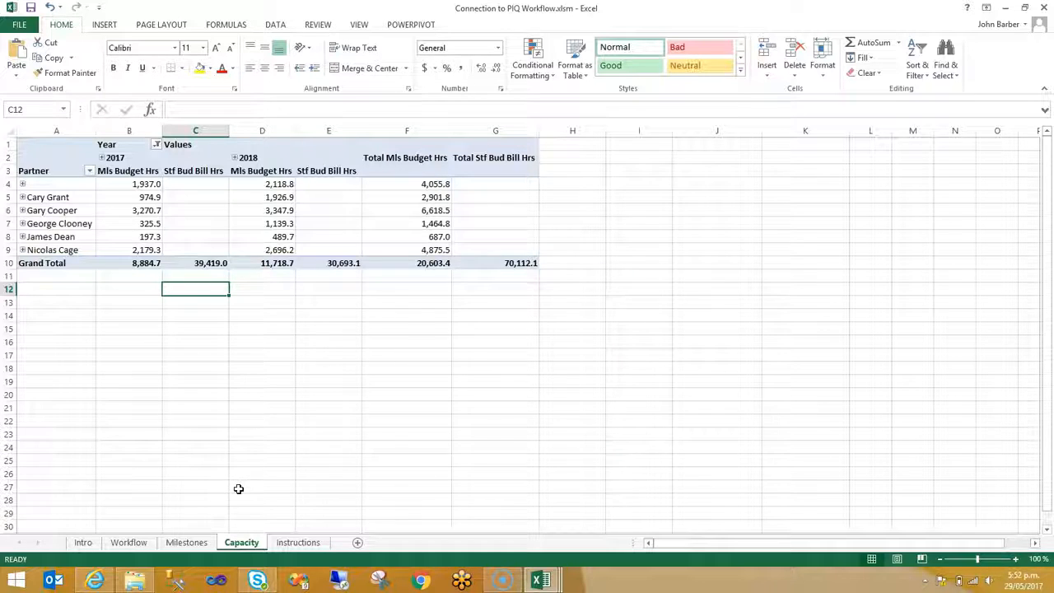
pyautogui.click(350, 199)
pyautogui.click(186, 542)
pyautogui.click(129, 541)
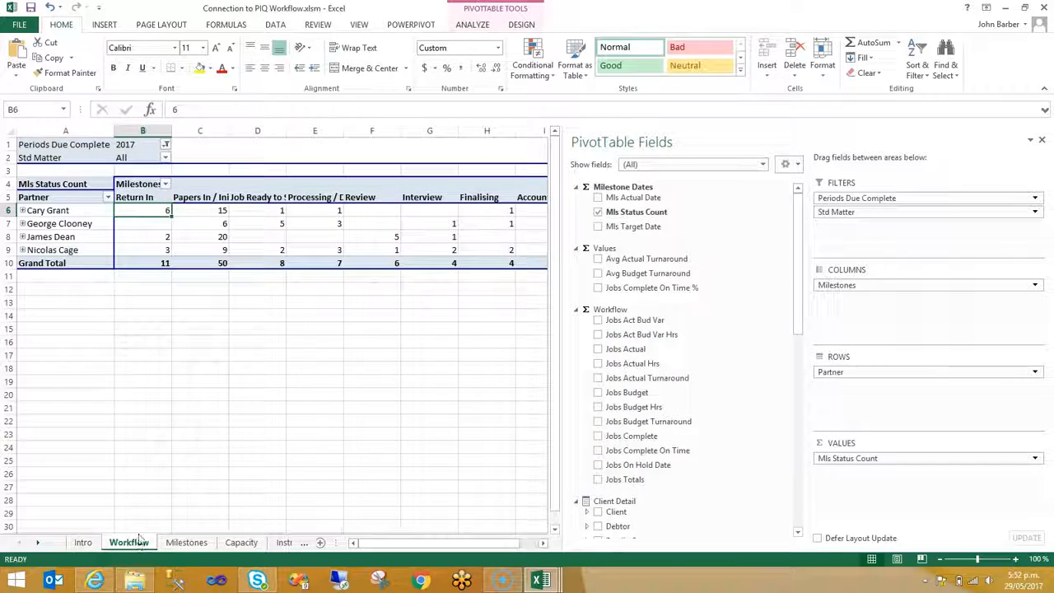
pyautogui.click(315, 218)
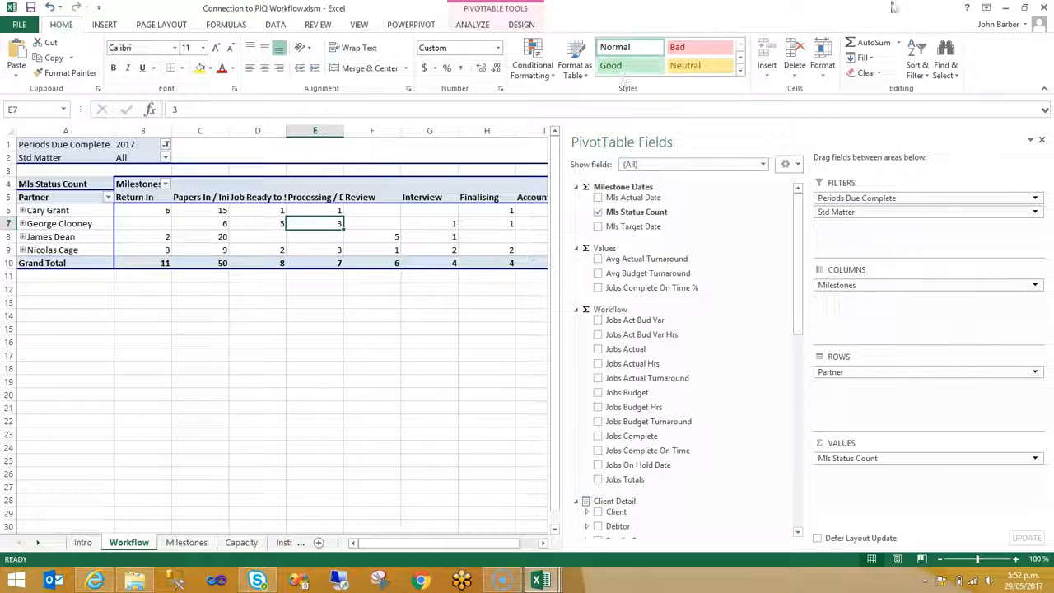
# Open the workbook Connection to PIQ Tax AUS.xlsm from the Excel folder and show the field list for its Tax PivotTable
pyautogui.click(1005, 10)
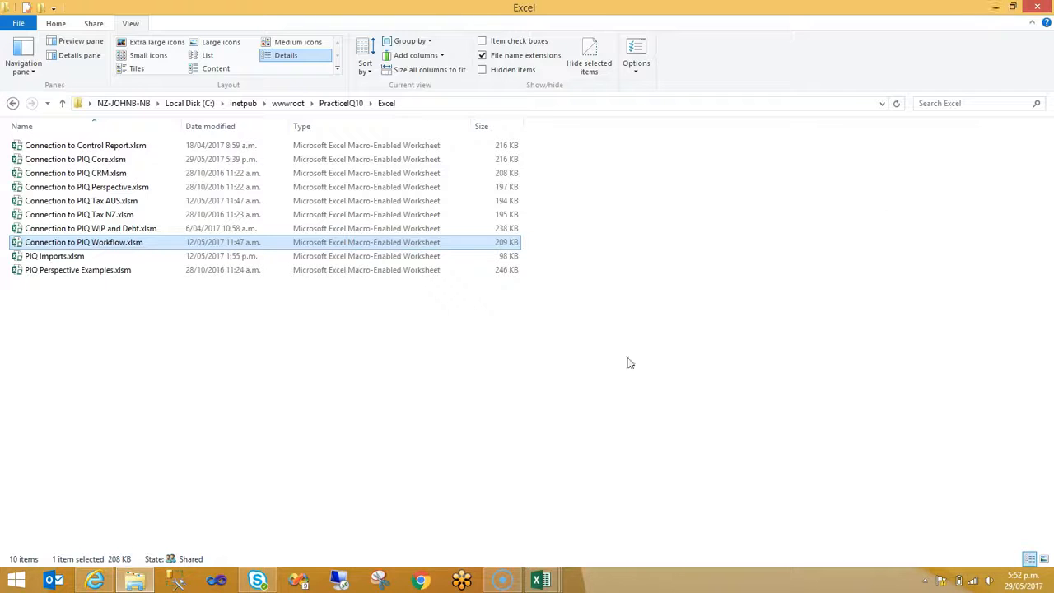
pyautogui.doubleClick(76, 200)
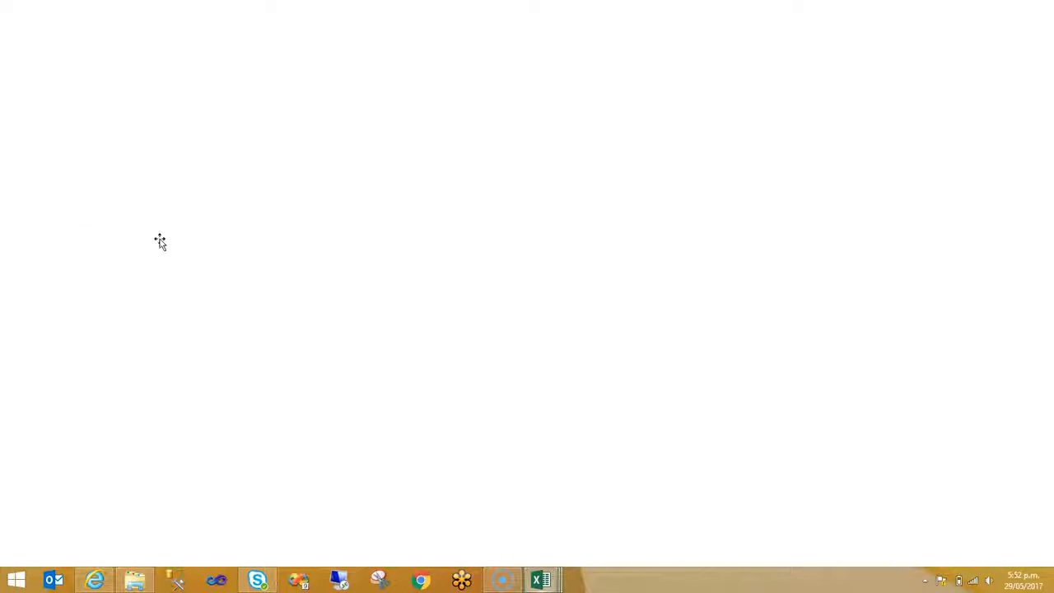
pyautogui.click(399, 276)
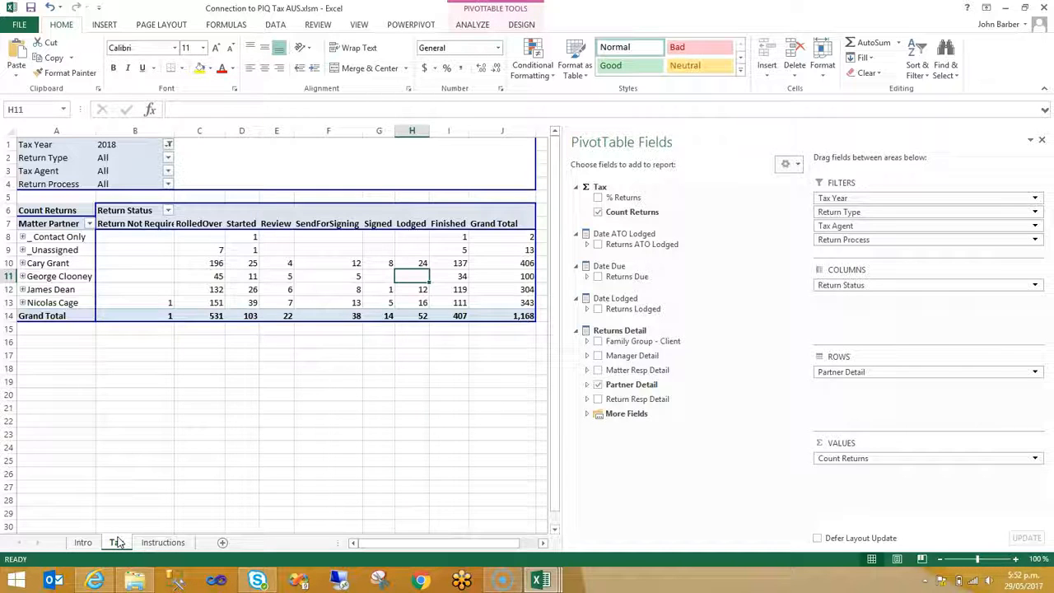
# Review the tax return counts by return status and matter partner on the Tax sheet
pyautogui.click(229, 290)
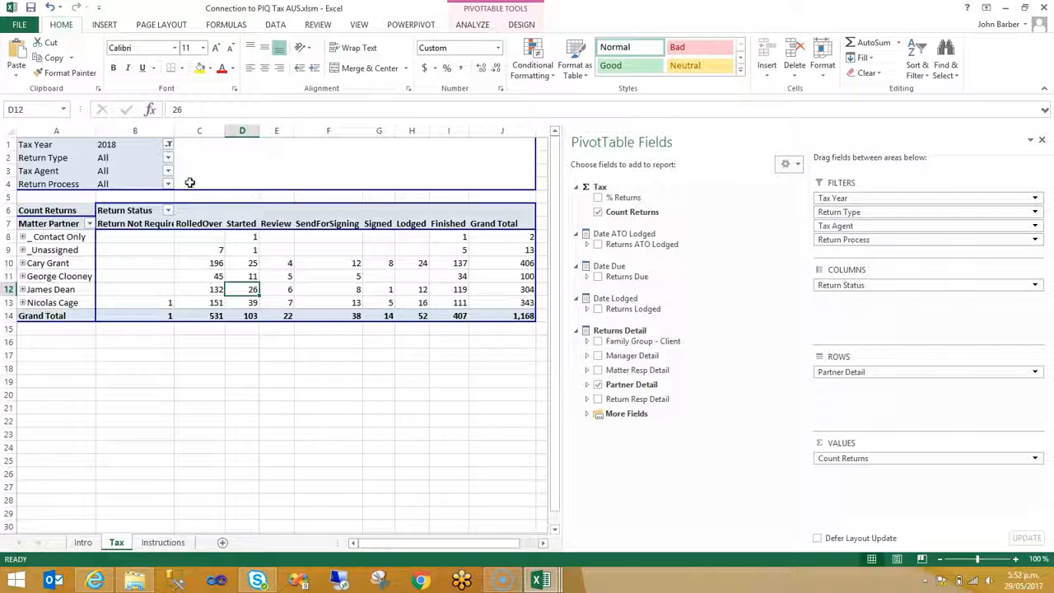
pyautogui.click(210, 276)
pyautogui.click(198, 263)
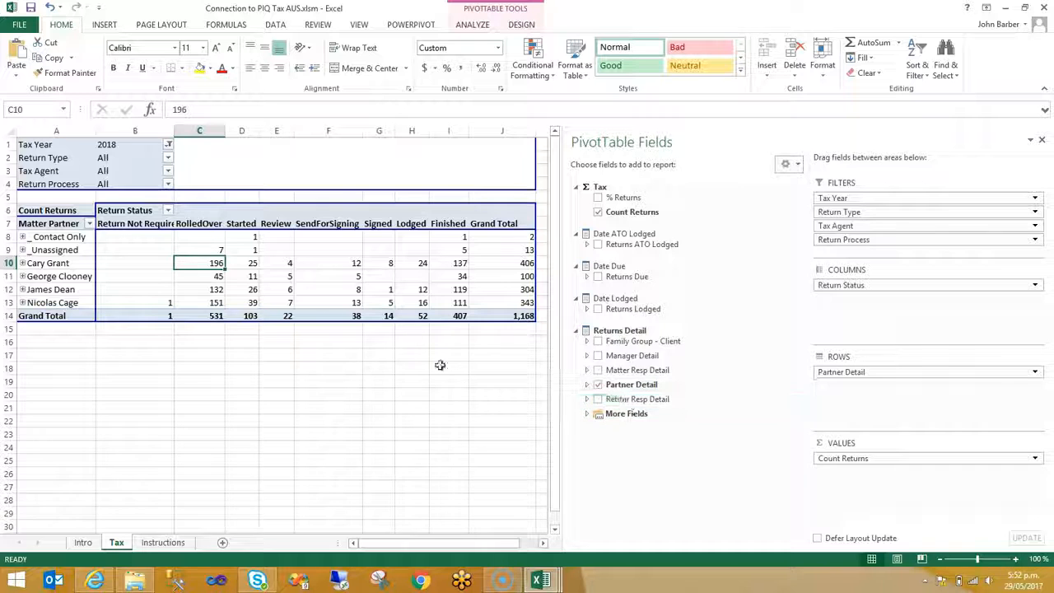
# Narrow the Tax sheet's field list, and switch to Sheet1 of the workbook Connection to PIQ Core.xlsm with its PivotTable active
pyautogui.click(288, 279)
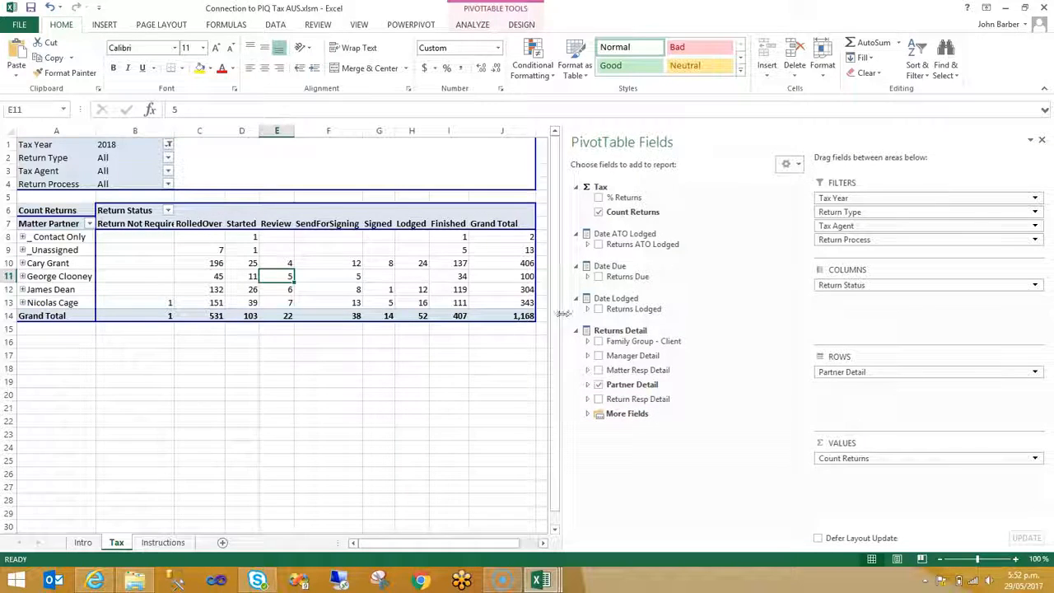
pyautogui.moveTo(562, 313); pyautogui.dragTo(679, 313)
pyautogui.moveTo(543, 581)
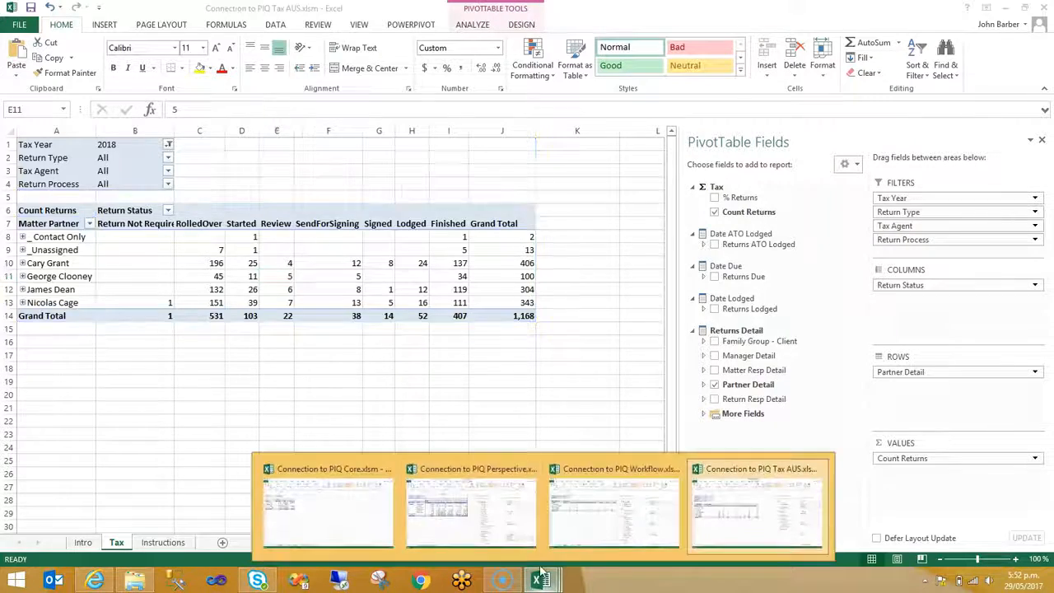
pyautogui.click(361, 505)
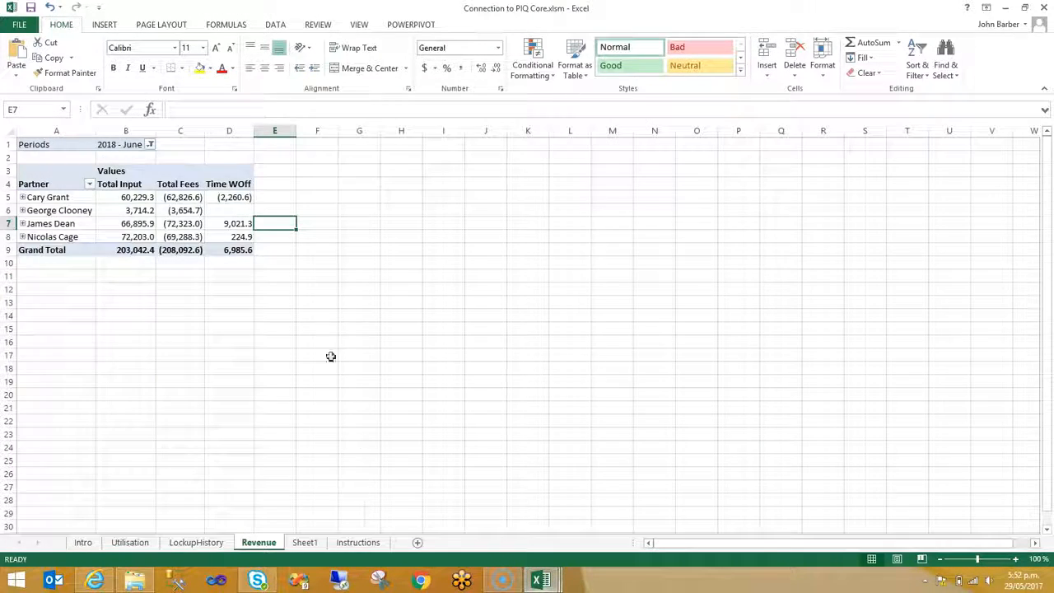
pyautogui.click(305, 541)
pyautogui.click(152, 289)
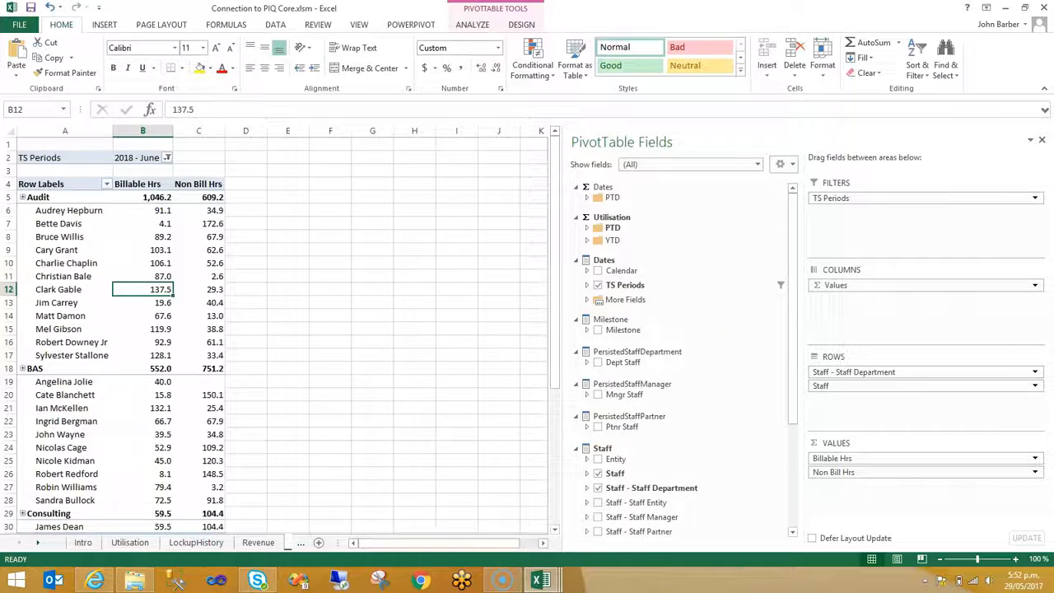
# Remove Staff - Staff Department from the rows of the Sheet1 PivotTable so it lists hours by Staff only
pyautogui.moveTo(853, 371); pyautogui.dragTo(313, 269)
pyautogui.click(144, 235)
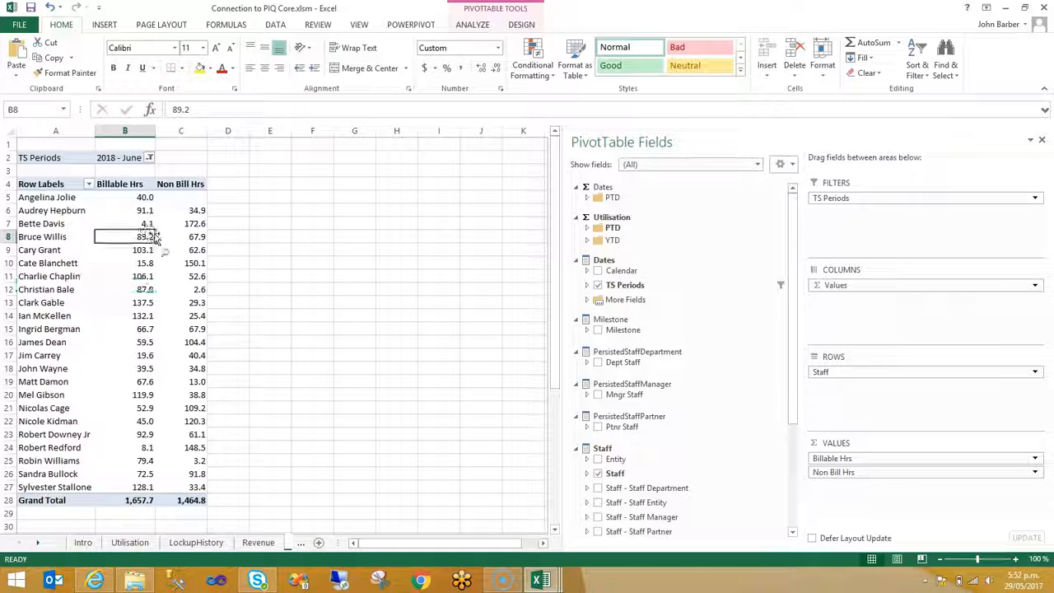
pyautogui.click(138, 262)
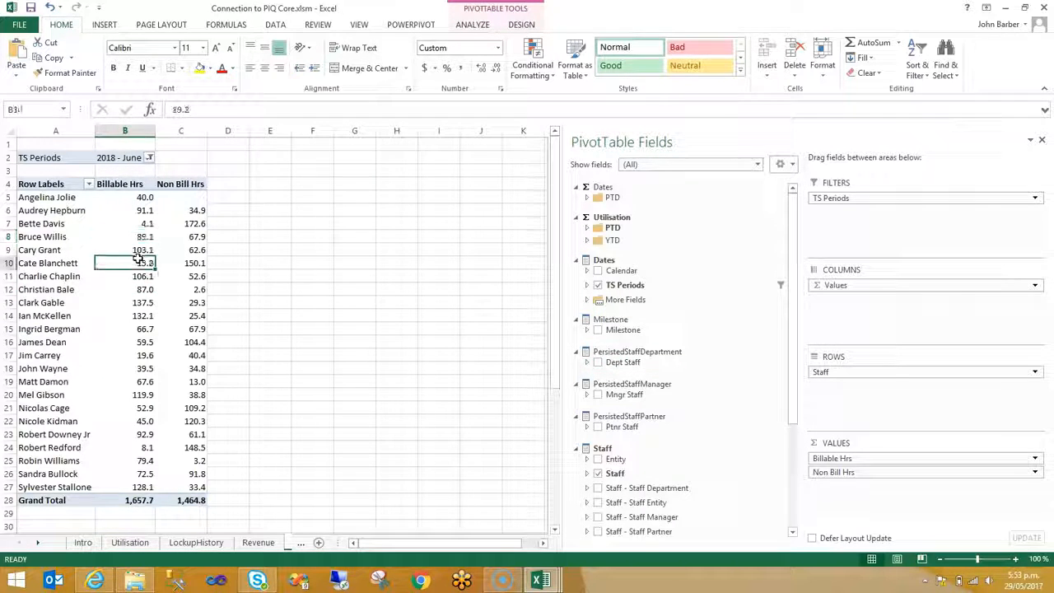
# Insert a clustered column PivotChart of billable and non-billable hours per staff member from the Sheet1 PivotTable
pyautogui.click(492, 10)
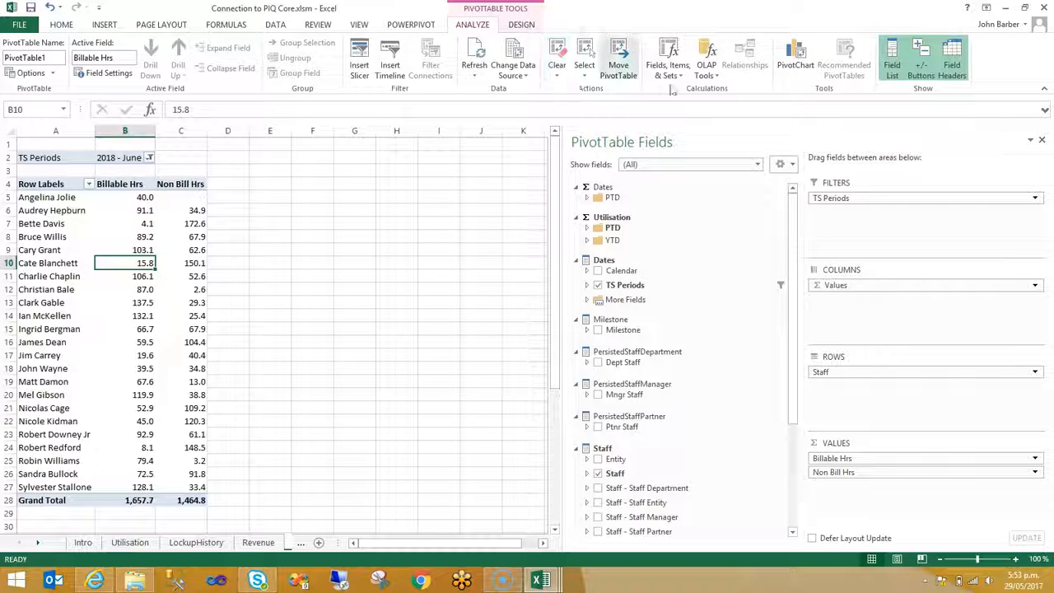
pyautogui.click(797, 64)
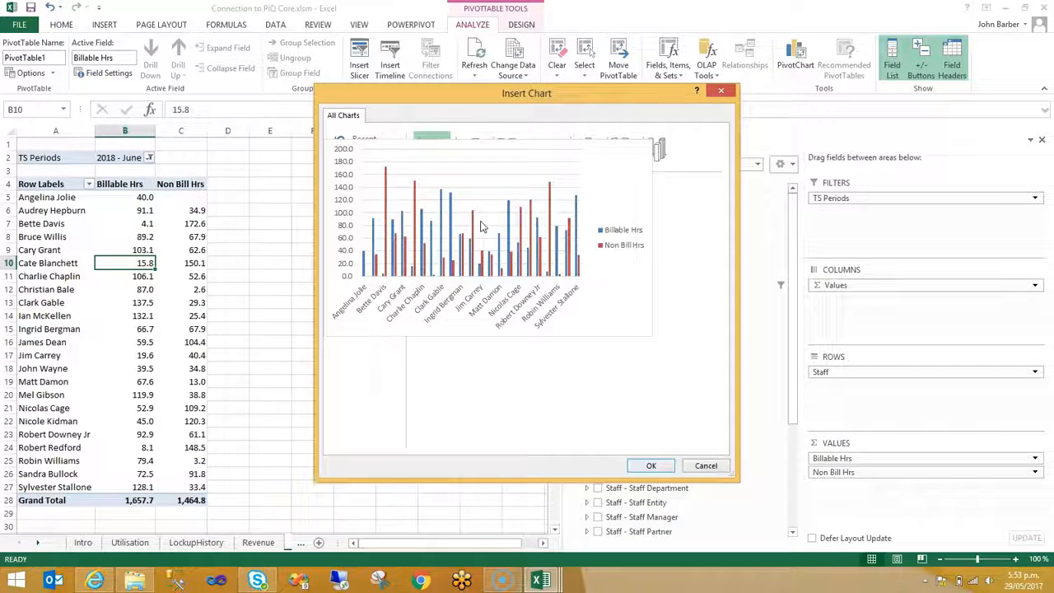
pyautogui.click(650, 465)
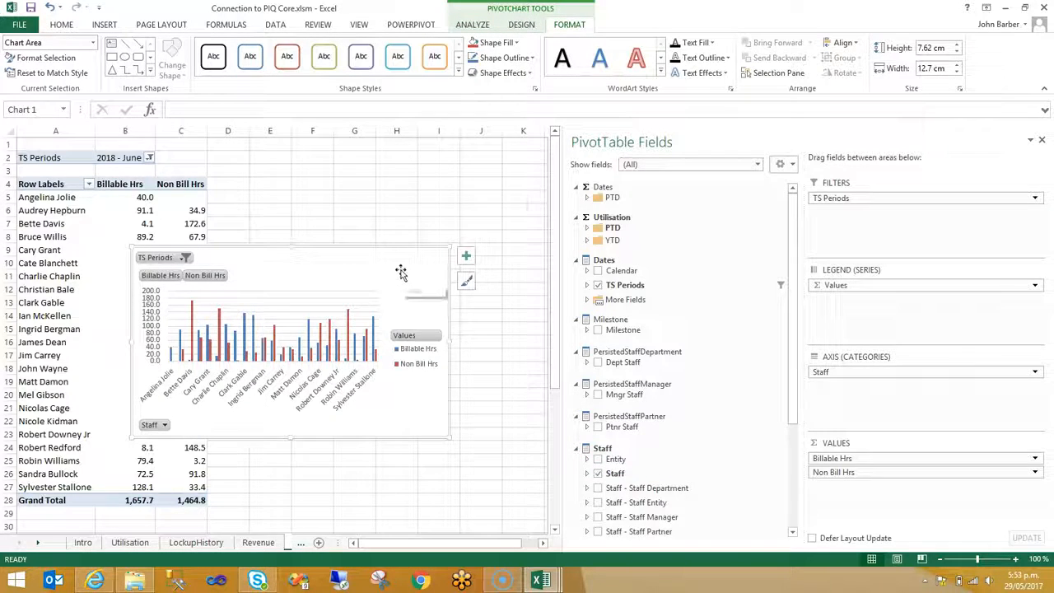
# Move the PivotChart from Sheet1 to a new sheet named Chart1
pyautogui.rightClick(404, 272)
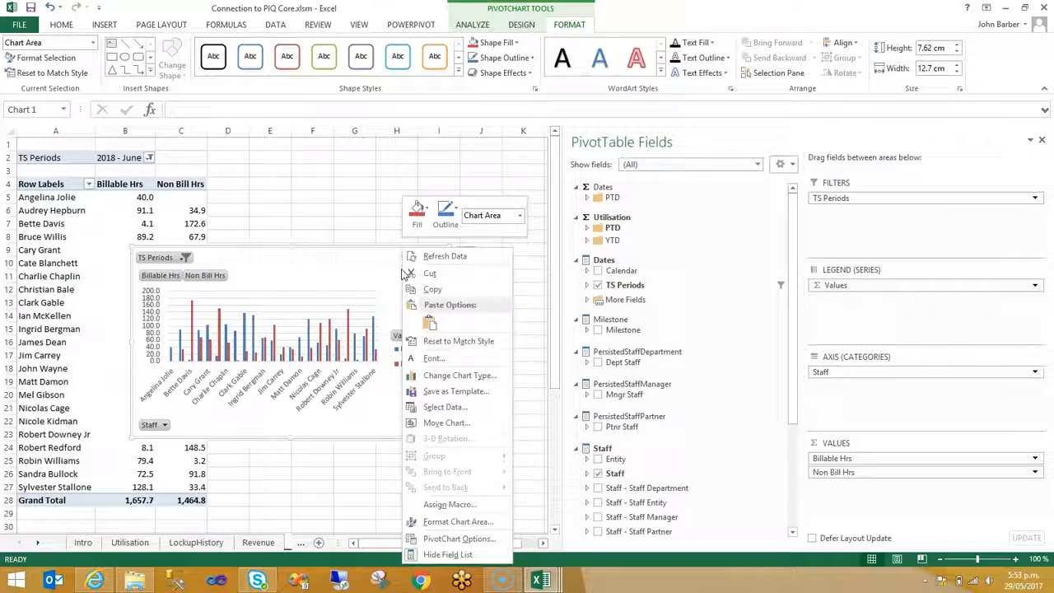
pyautogui.click(450, 428)
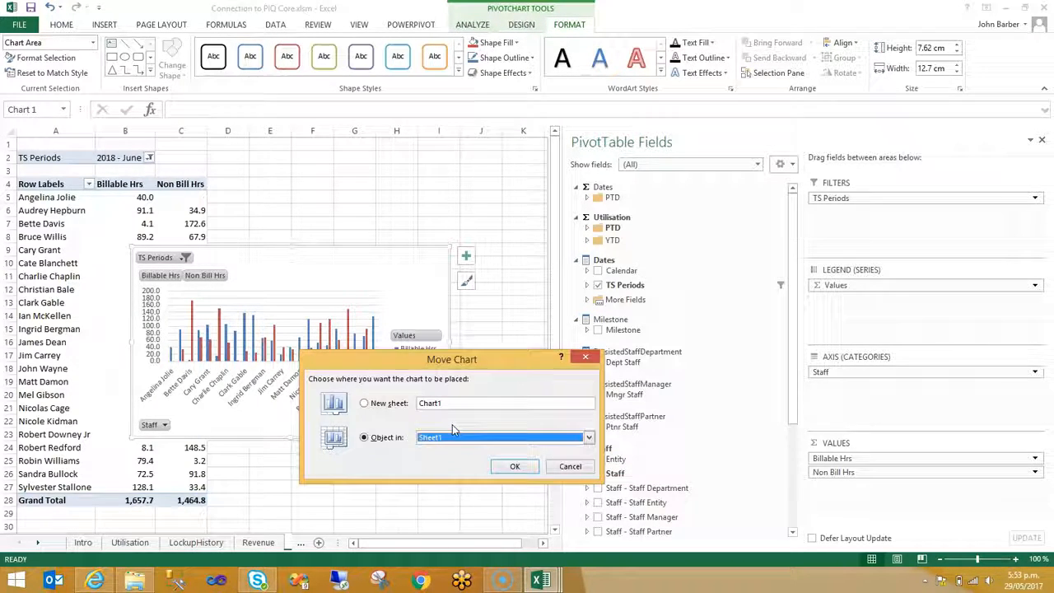
pyautogui.click(365, 404)
pyautogui.click(514, 466)
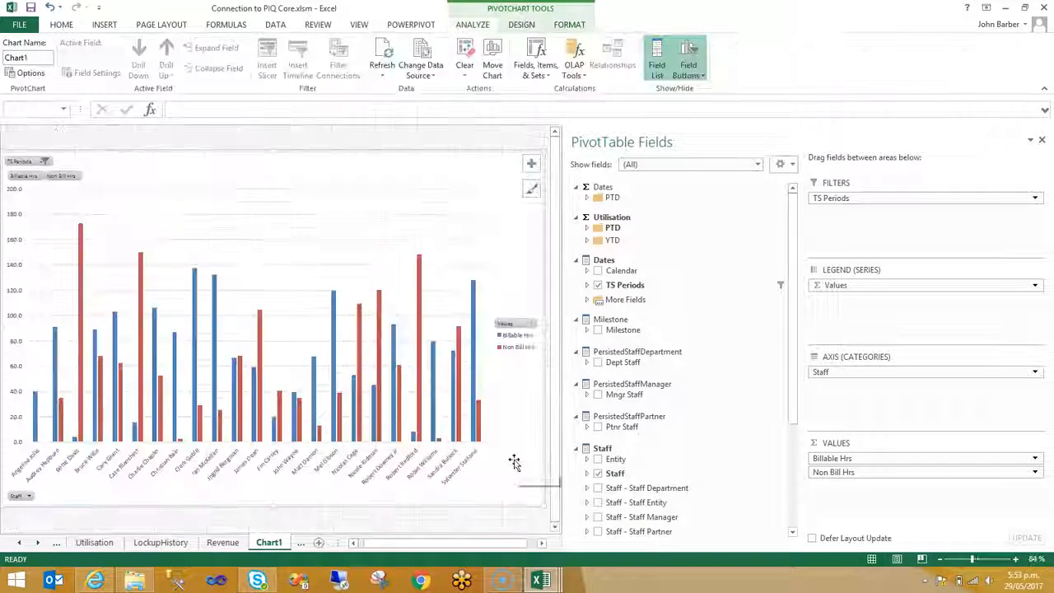
# Enlarge the chart's viewing area by narrowing the field list, and review the billable and non-billable hours per staff member on Chart1
pyautogui.moveTo(552, 328); pyautogui.dragTo(774, 323)
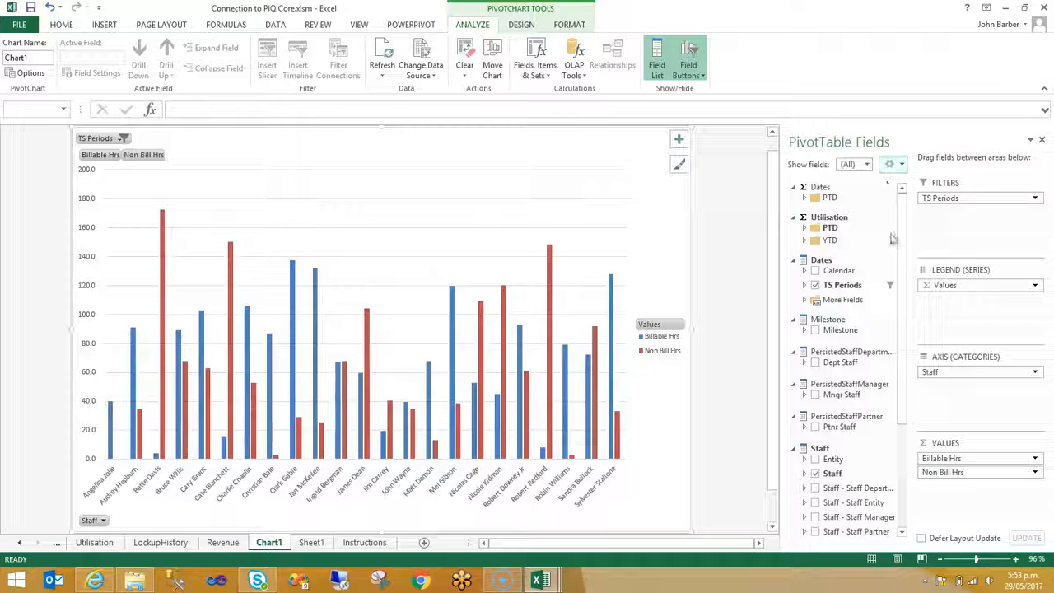
pyautogui.scroll(-5, 856, 330)
pyautogui.scroll(5, 856, 313)
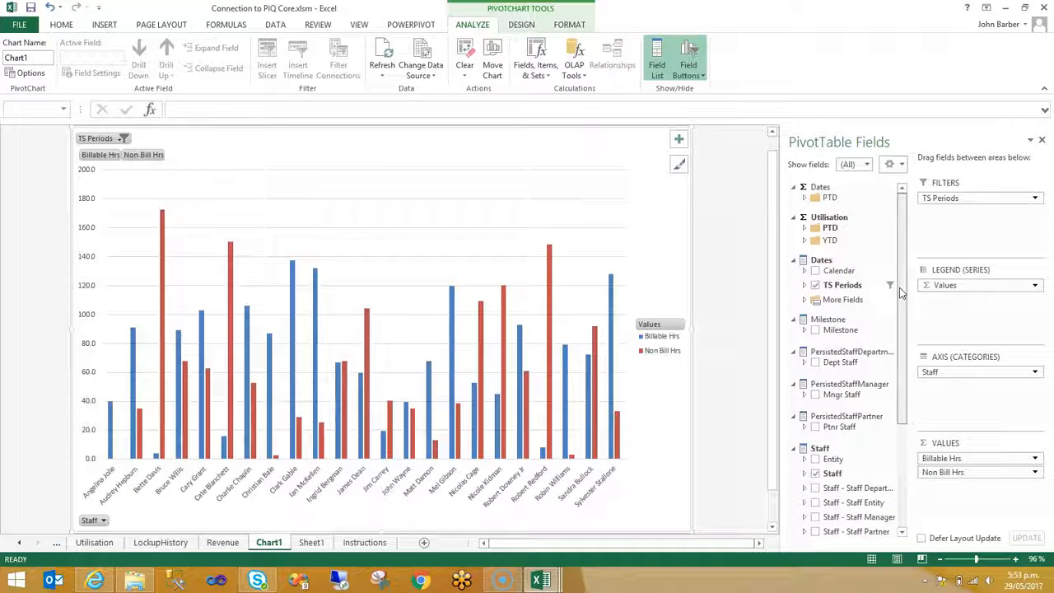
pyautogui.click(730, 245)
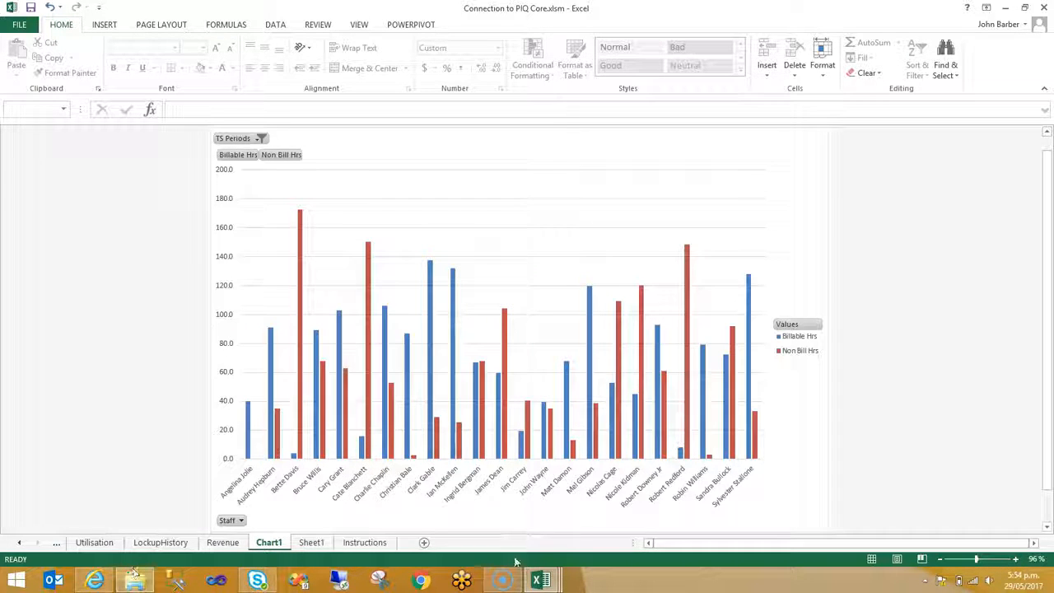
# Switch to the workbook Connection to PIQ Workflow.xlsm and examine the milestone status counts per partner with the PivotTable field list shown
pyautogui.moveTo(551, 564)
pyautogui.click(600, 520)
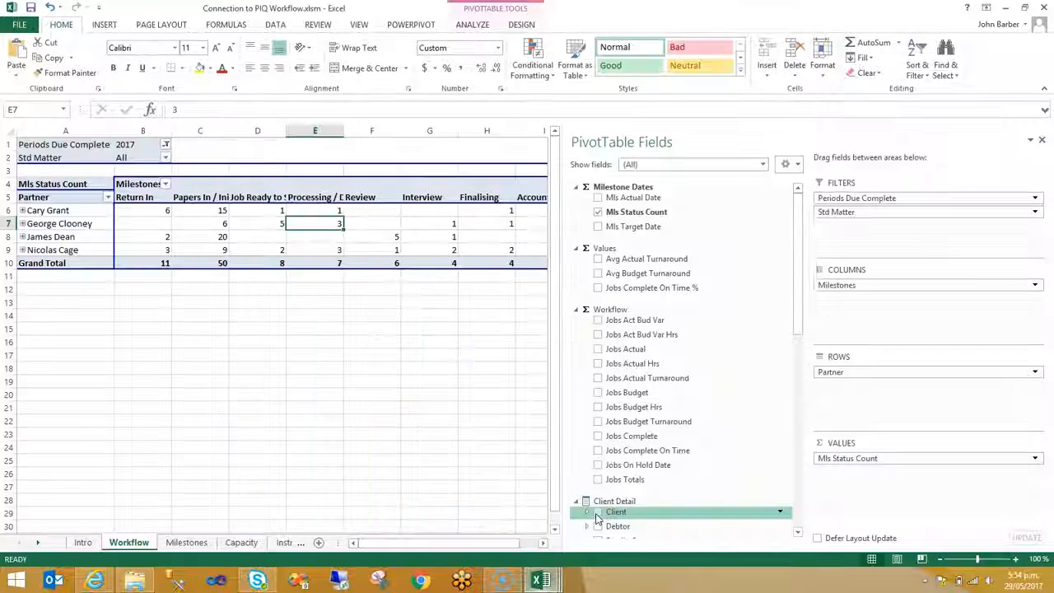
pyautogui.click(553, 291)
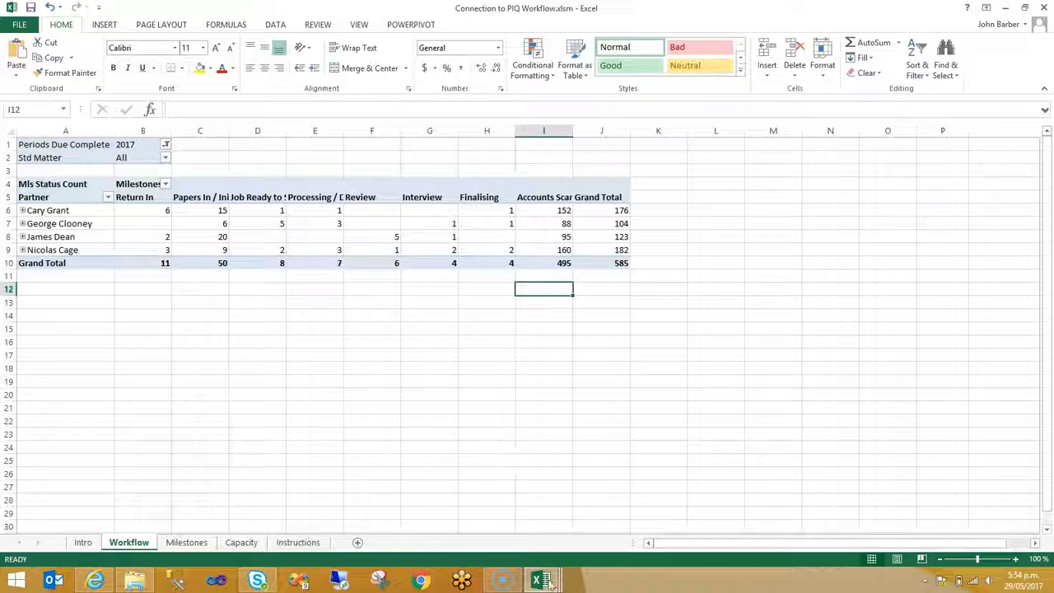
pyautogui.click(56, 210)
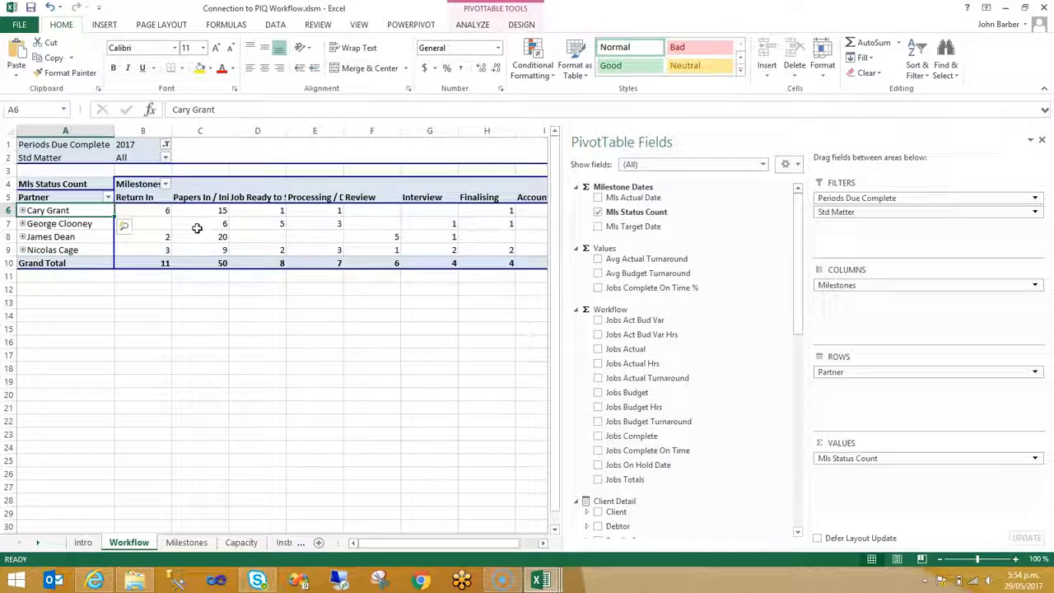
pyautogui.moveTo(212, 211)
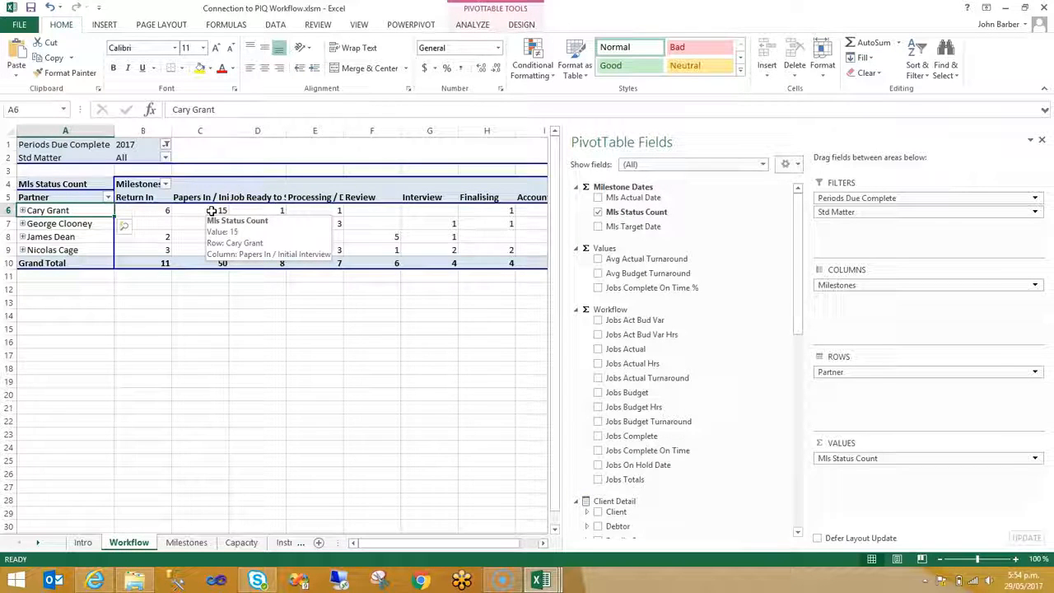